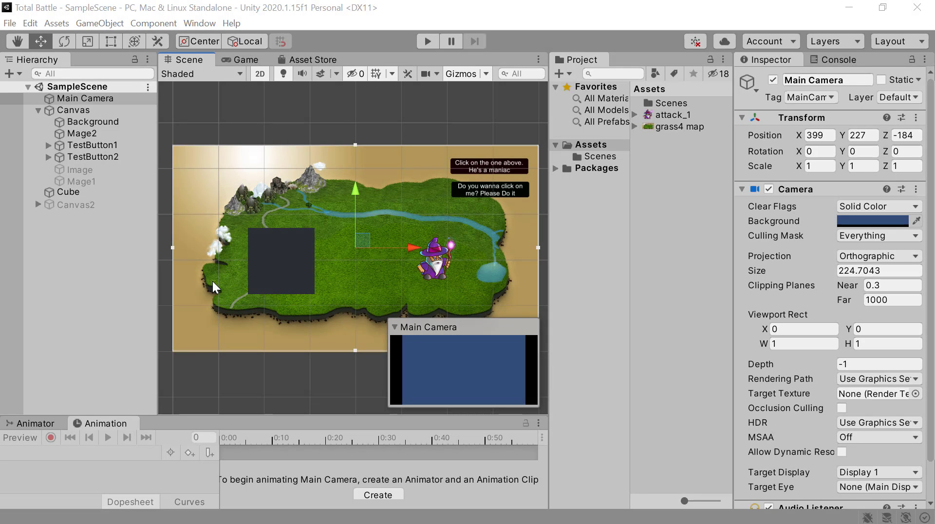
Widen the Inspector and deactivate the existing Canvas object that holds the Background and Mage2 images.
left_click(90, 112)
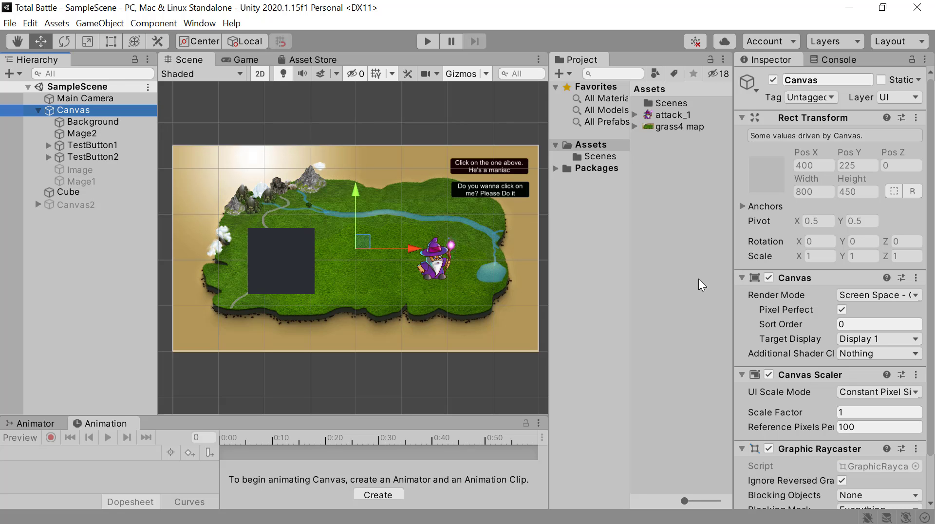
left_click_drag(735, 255, 694, 257)
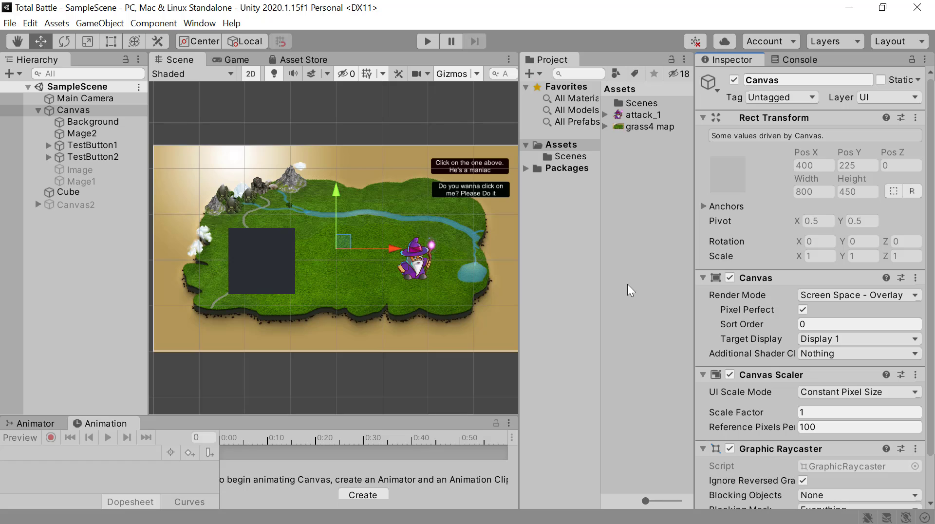
right_click(60, 246)
left_click(735, 81)
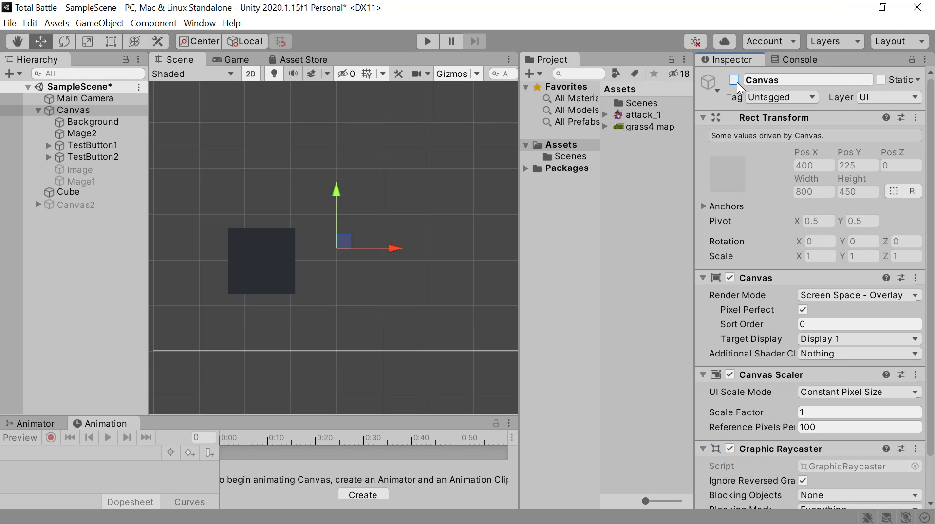
Add a UI Image at the root level of the scene with nothing selected in the Hierarchy.
left_click(43, 246)
right_click(62, 240)
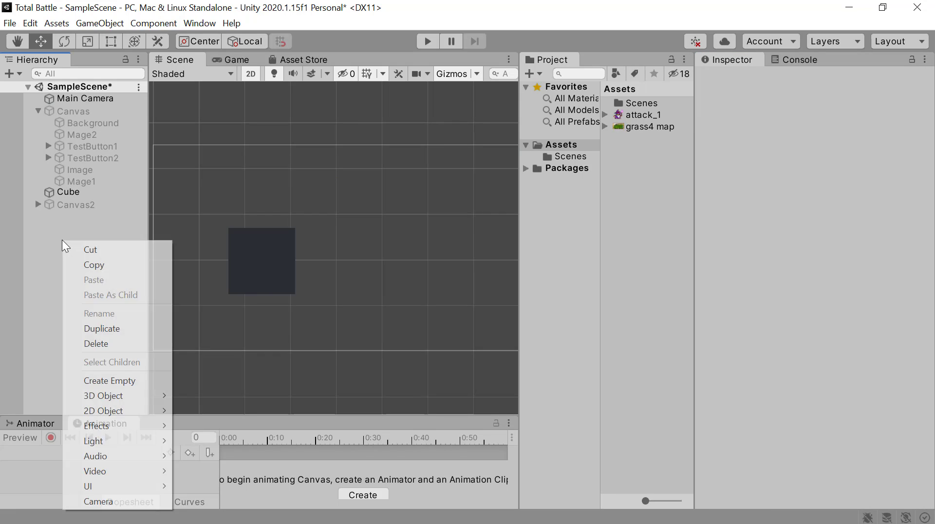
mouse_move(148, 485)
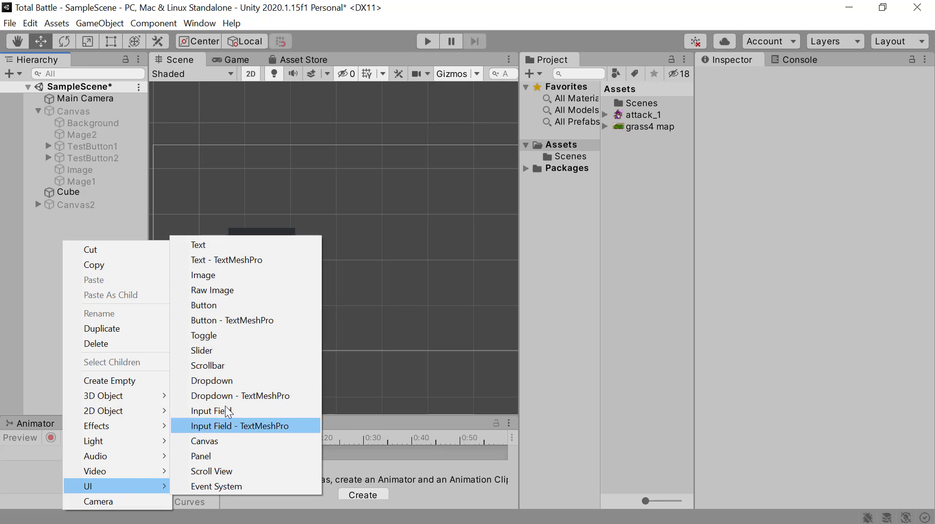
left_click(221, 275)
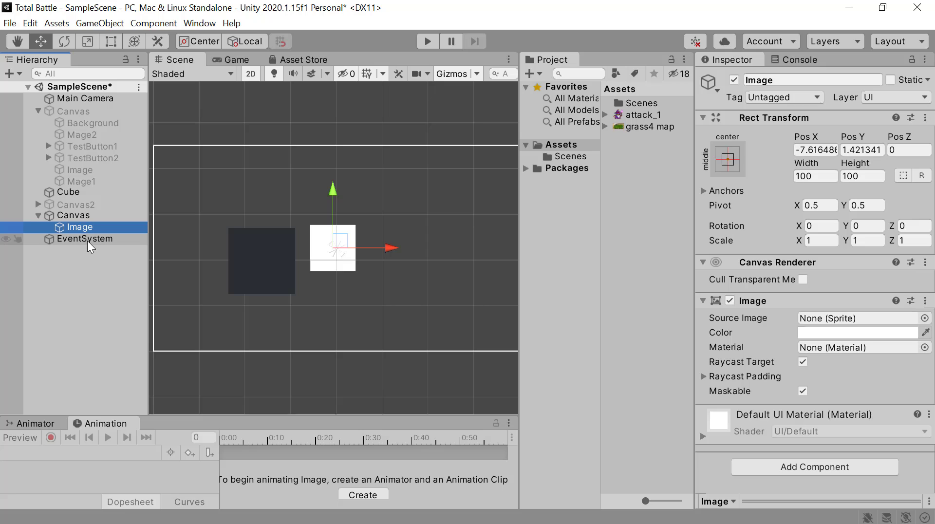
Deactivate the EventSystem object and activate it again.
left_click(114, 312)
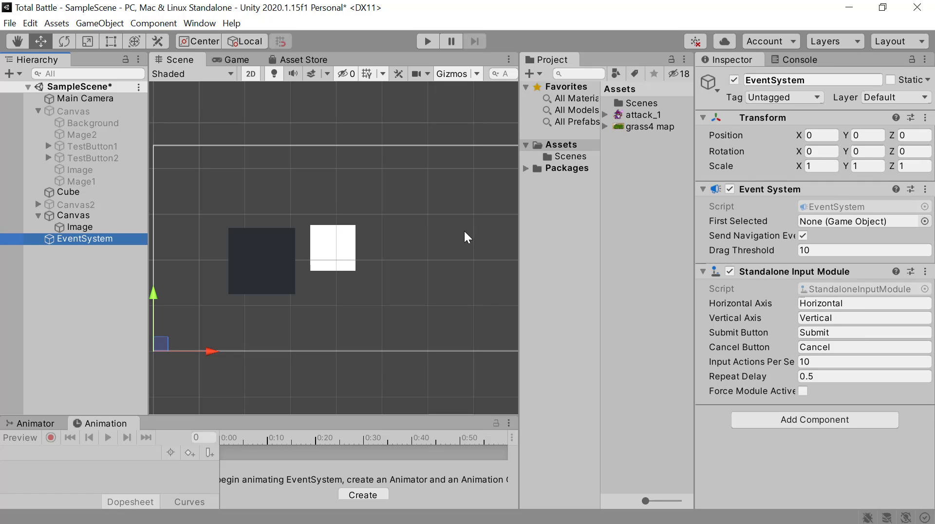
left_click(734, 80)
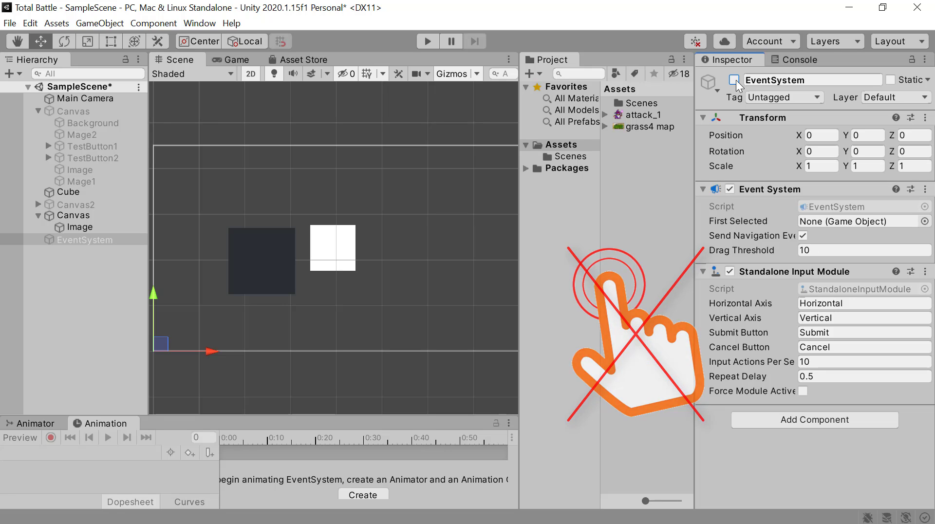
left_click(735, 80)
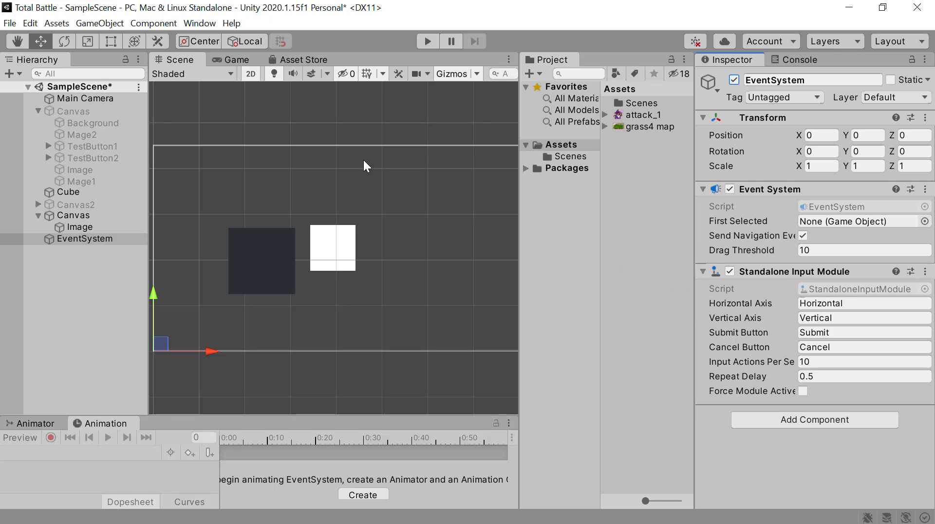
Delete the new Canvas together with its child Image, keeping the EventSystem.
left_click(91, 215)
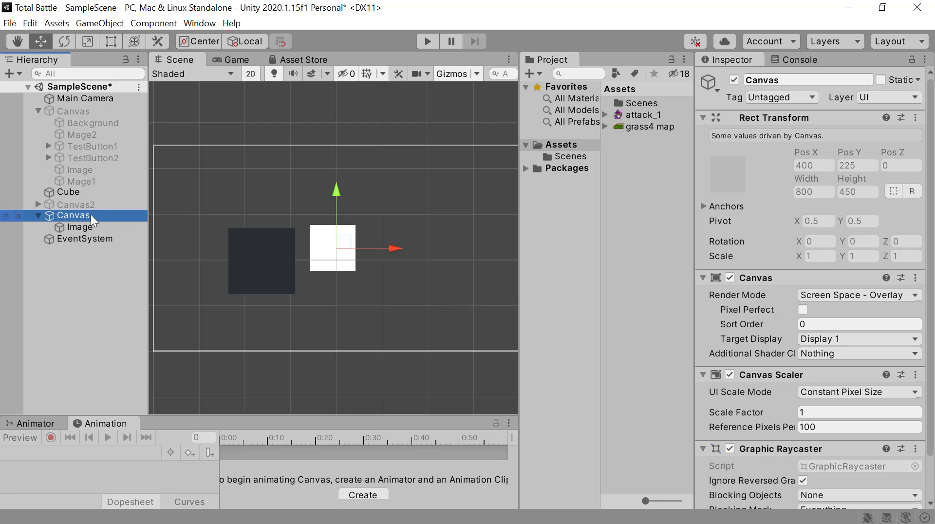
key("Delete")
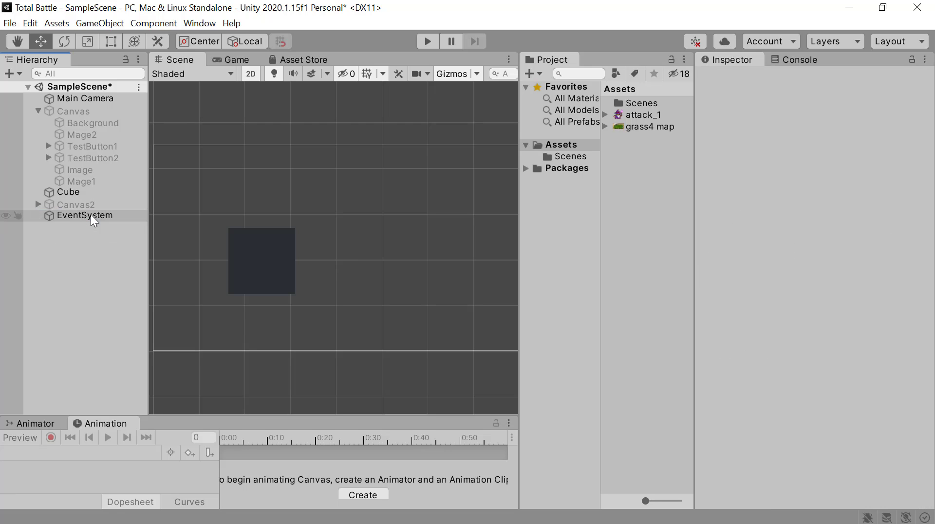
Add an empty UI Canvas to the scene root and delete it again.
right_click(61, 246)
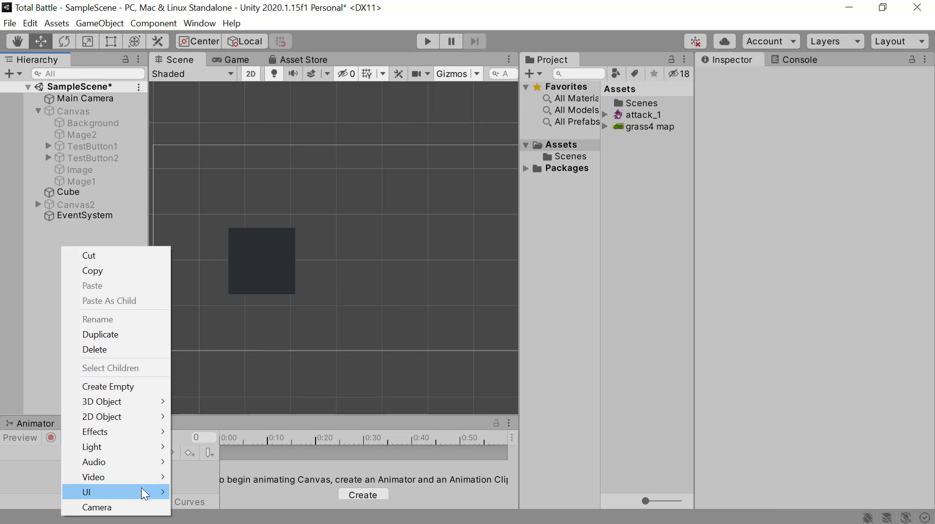
mouse_move(165, 492)
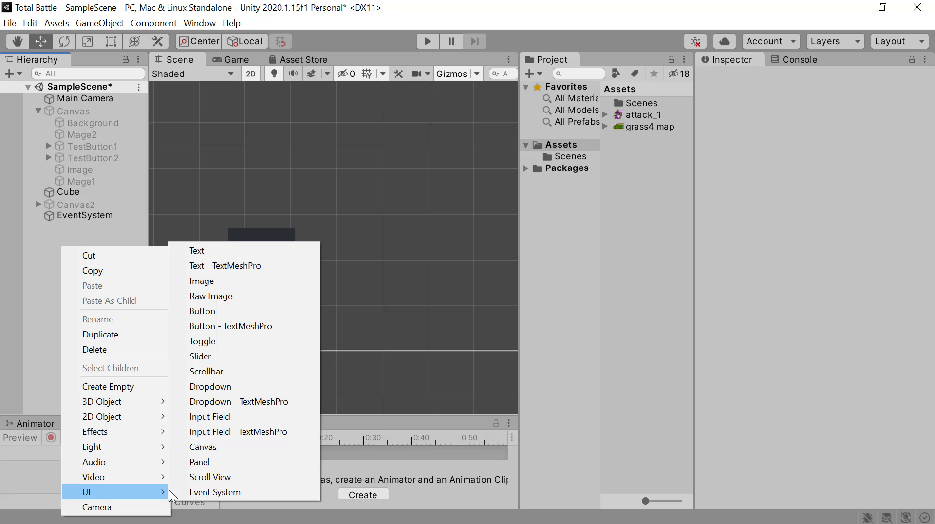
left_click(209, 447)
left_click(82, 250)
left_click(77, 229)
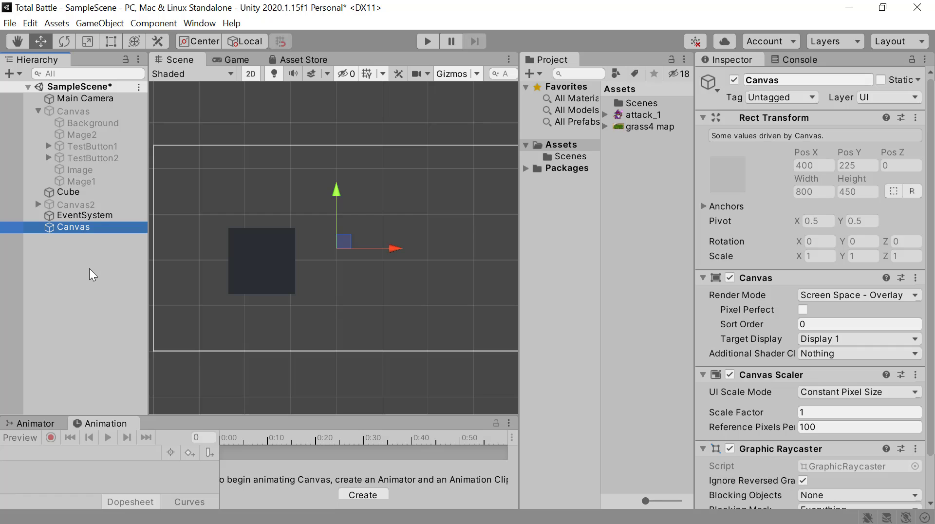
key("Delete")
Reactivate the original Canvas and choose Screen Space - Overlay as its Render Mode.
left_click(101, 113)
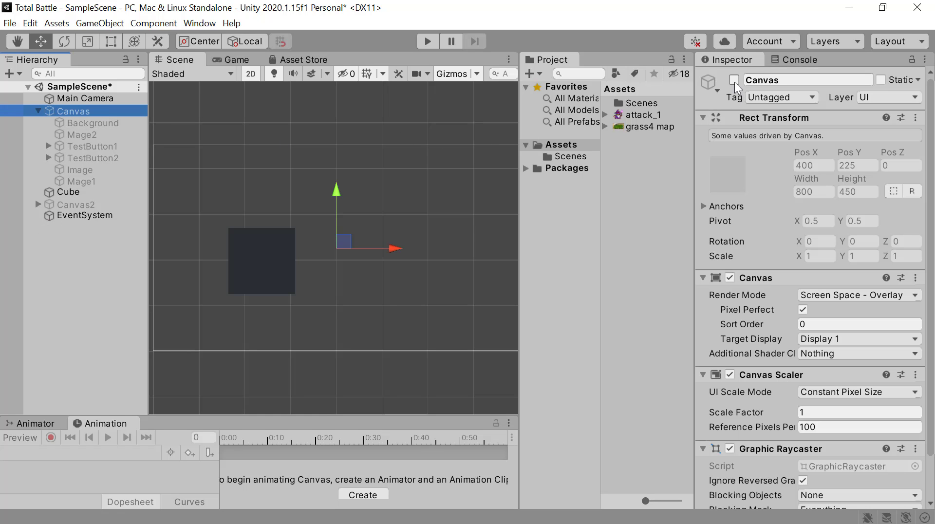
left_click(734, 80)
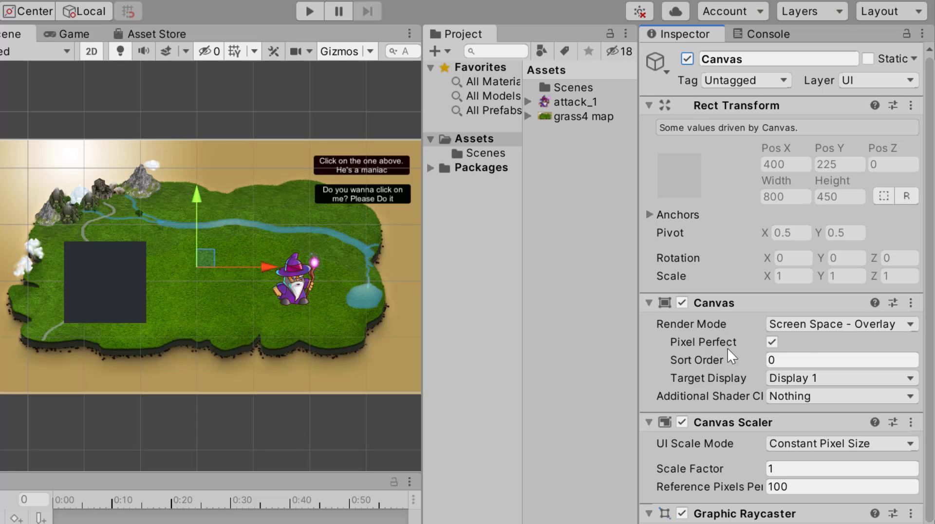
left_click(882, 325)
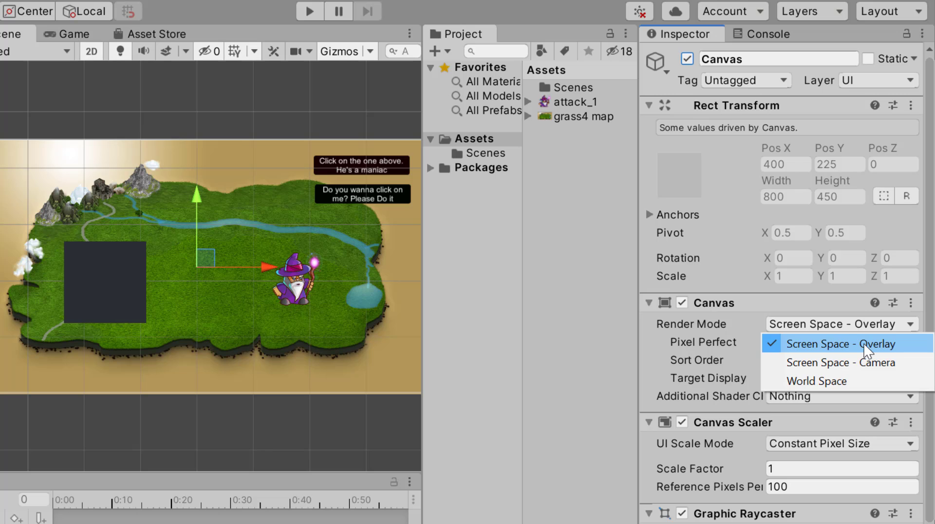
left_click(864, 345)
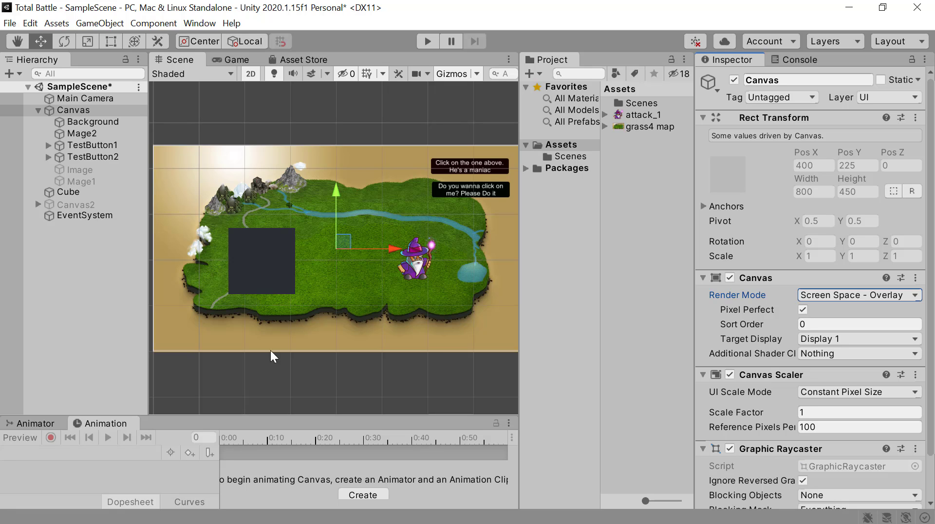
Examine the Canvas bounds with the Rect tool and inspect its Background and Mage2 child images.
left_click(67, 112)
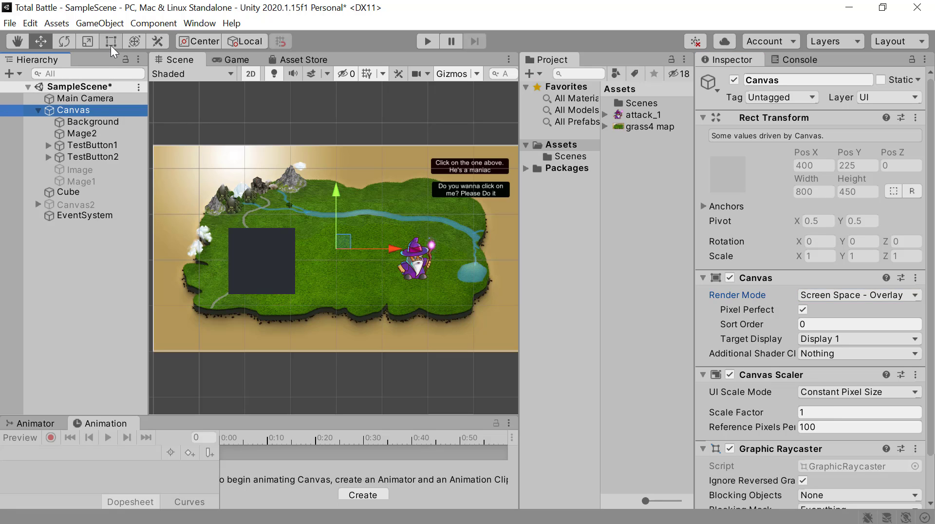
left_click(110, 44)
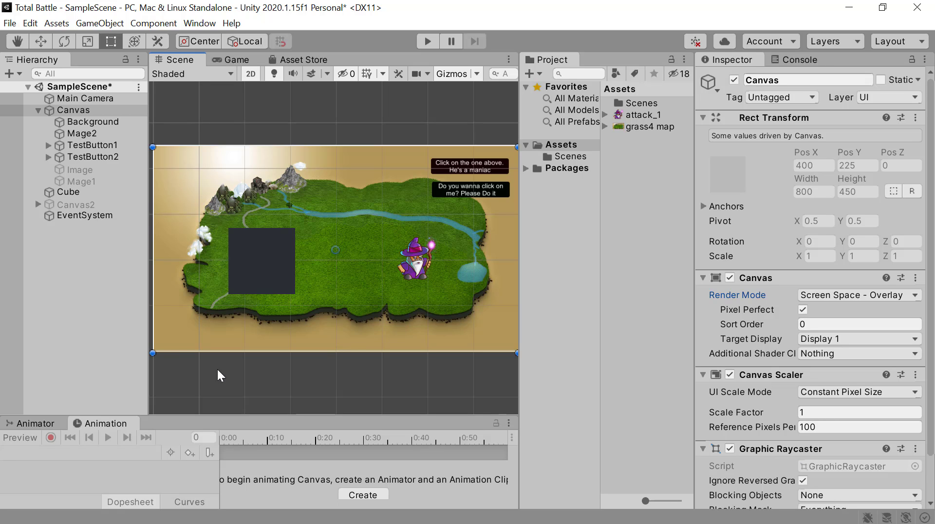
left_click(83, 125)
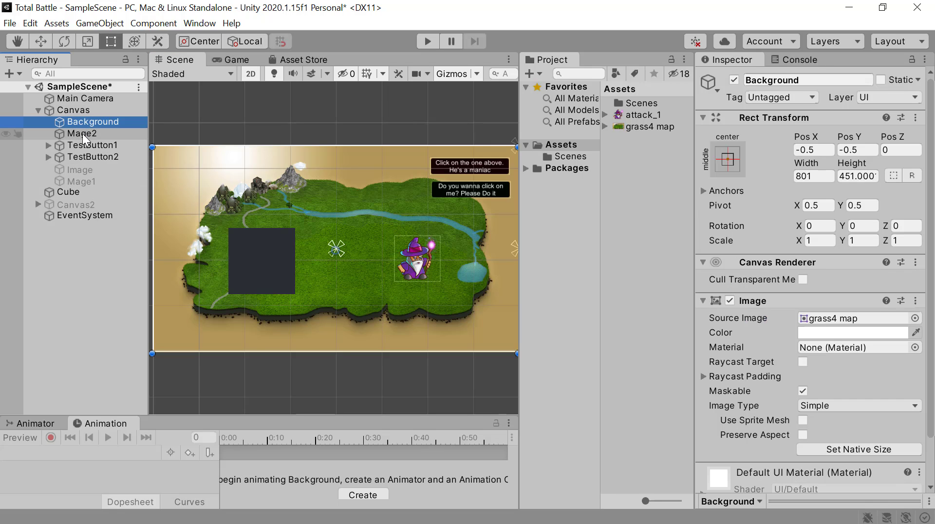
left_click(83, 133)
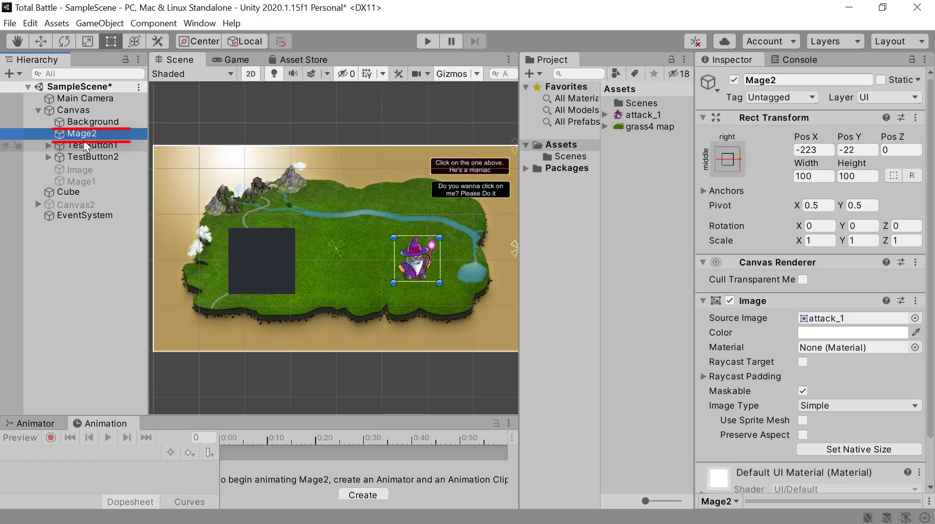
left_click(40, 42)
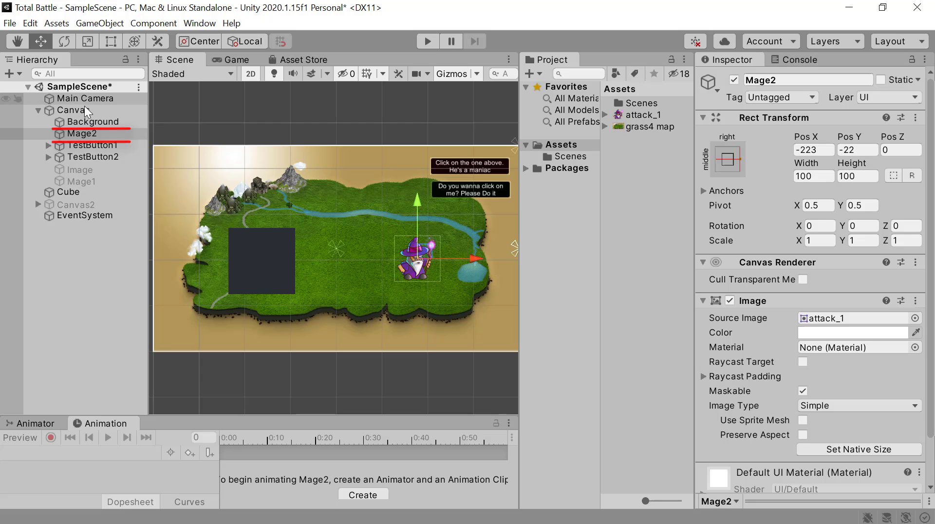
mouse_move(86, 132)
left_mouse_down()
mouse_move(81, 120)
mouse_move(78, 138)
left_mouse_up()
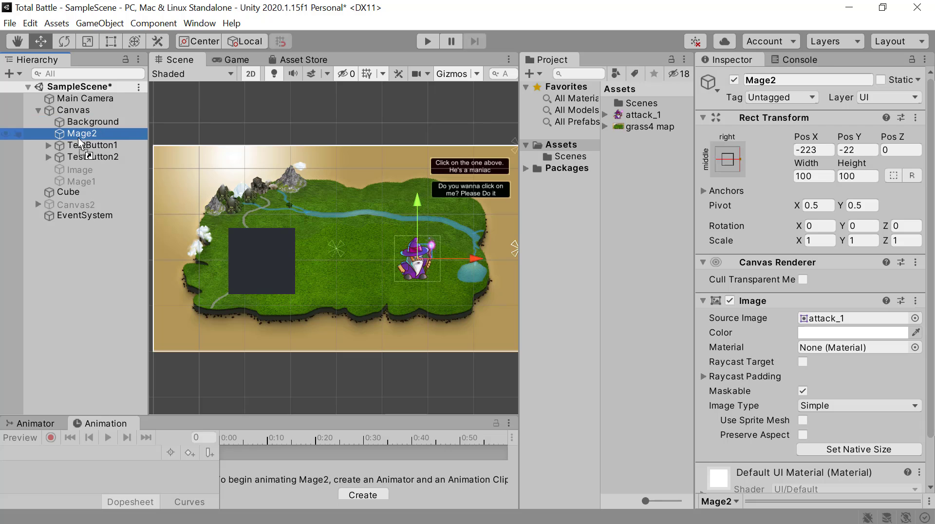
Save the scene with the Cube selected and check how the overlay canvas renders in the Game view.
left_click(82, 191)
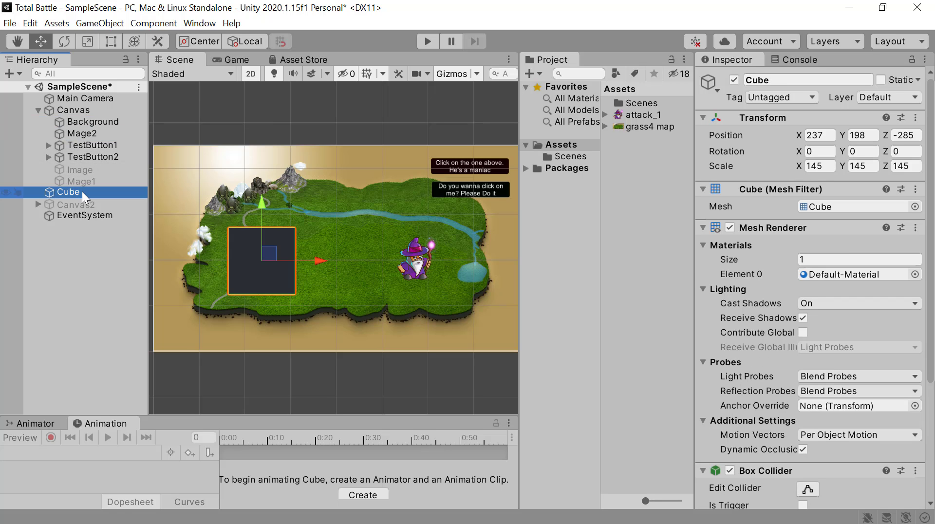
key("ctrl+s")
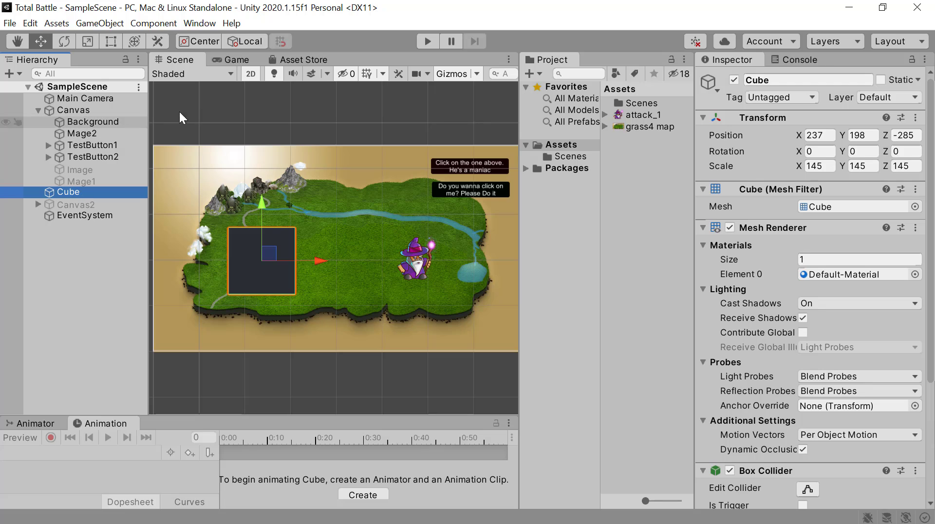
left_click(236, 61)
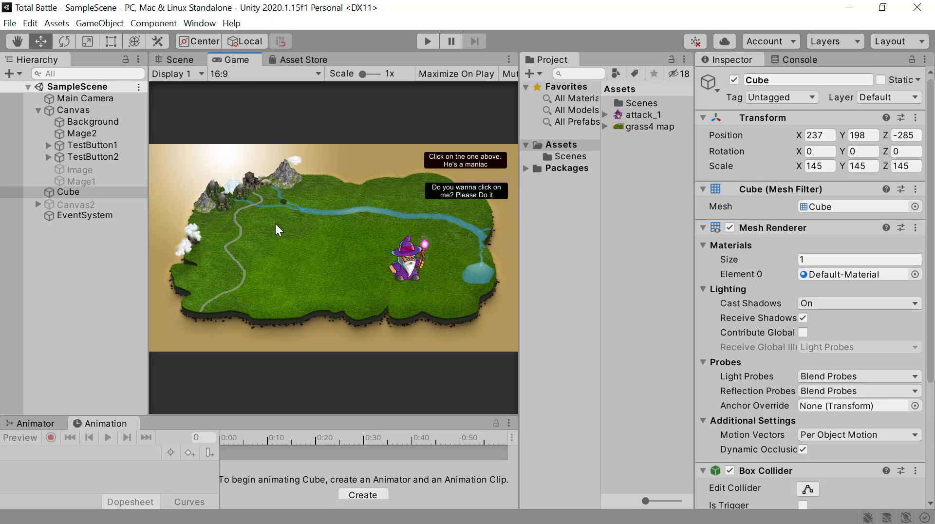
Return to the Scene view and set the Cube's Z position to 0.
left_click(177, 59)
key("t")
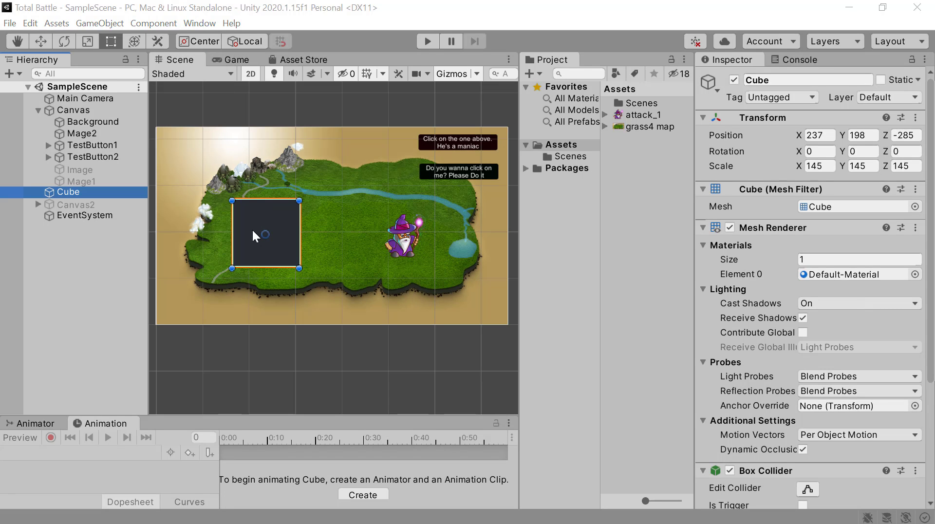
left_click(911, 135)
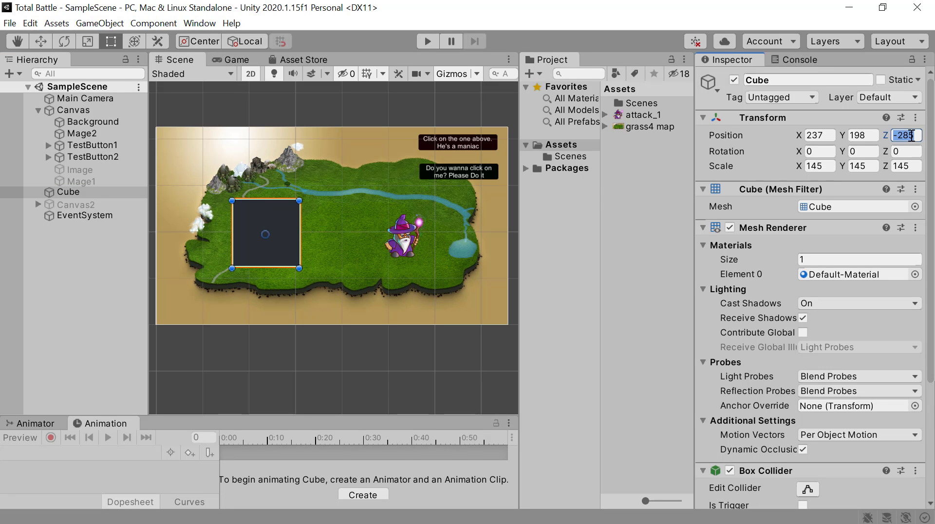
type("0")
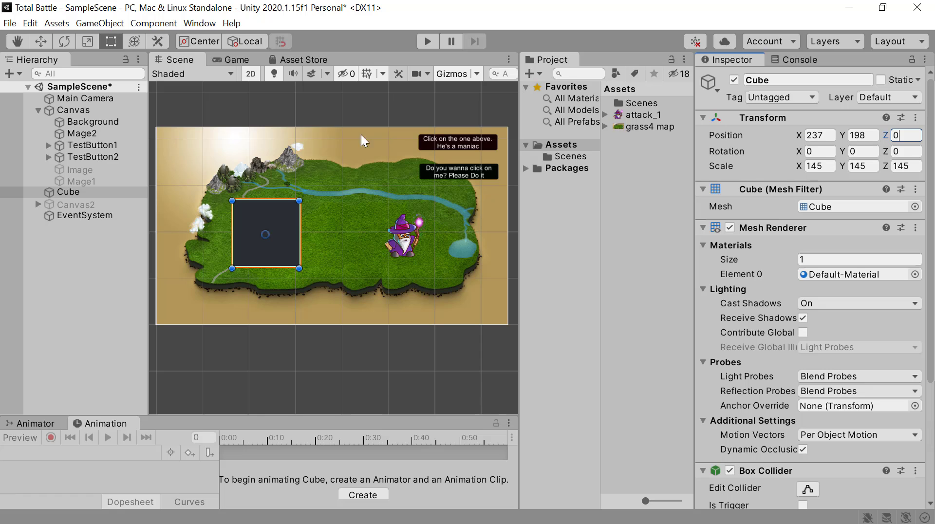
Shrink the Background image to about 528 by 376 to compare it with the Cube in the Game view, and undo the resize.
left_click(98, 123)
left_click_drag(155, 324, 262, 302)
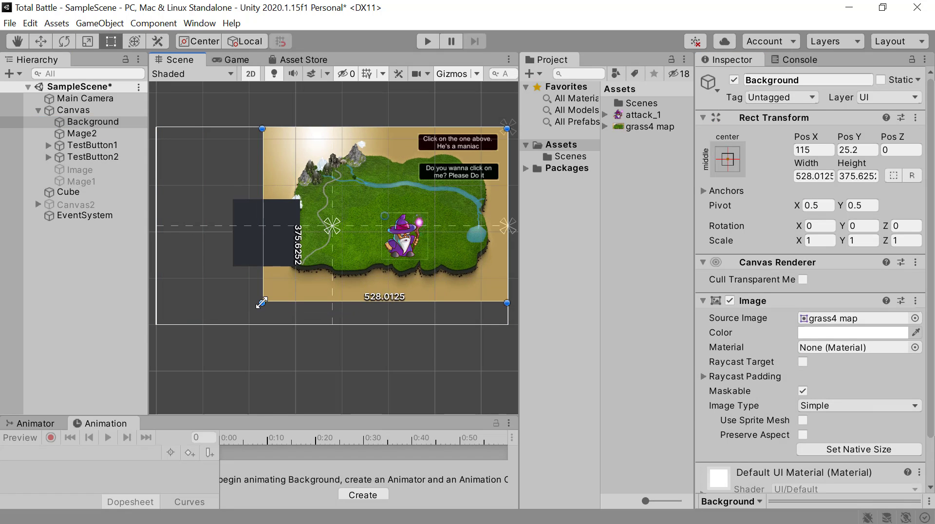
left_click(235, 60)
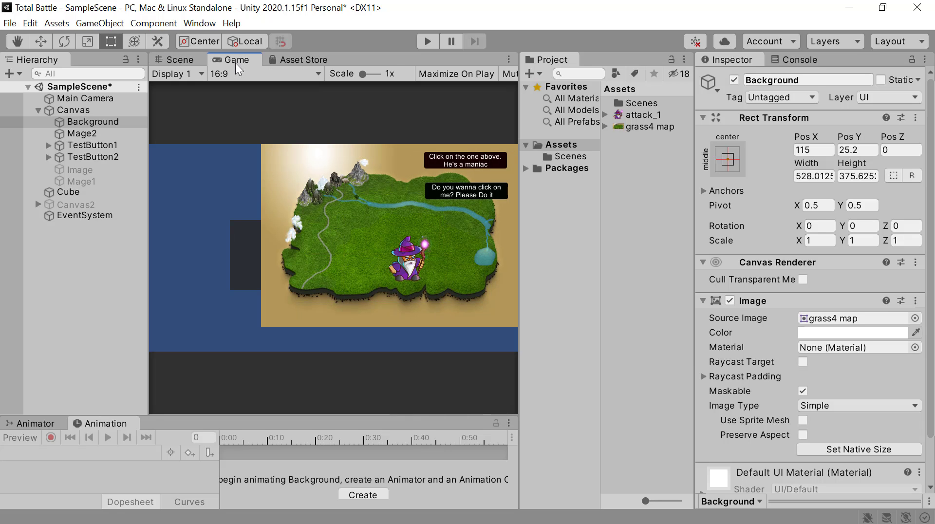
left_click(179, 60)
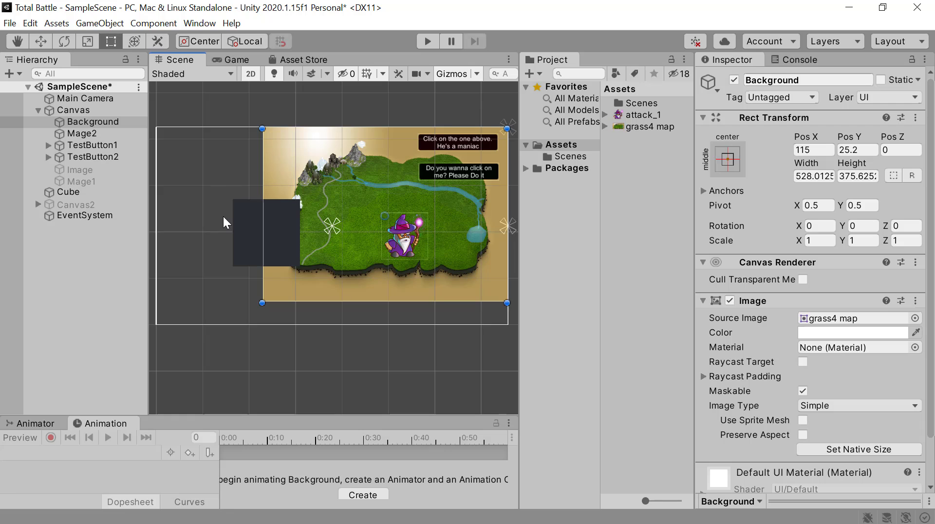
key("ctrl+z")
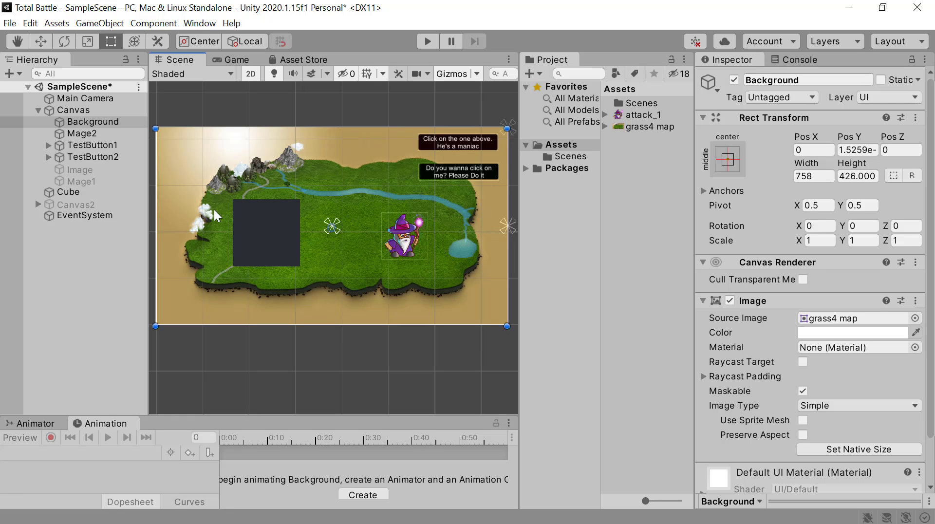
Activate the Canvas's disabled Image child object and frame it in the Scene view.
left_click(94, 109)
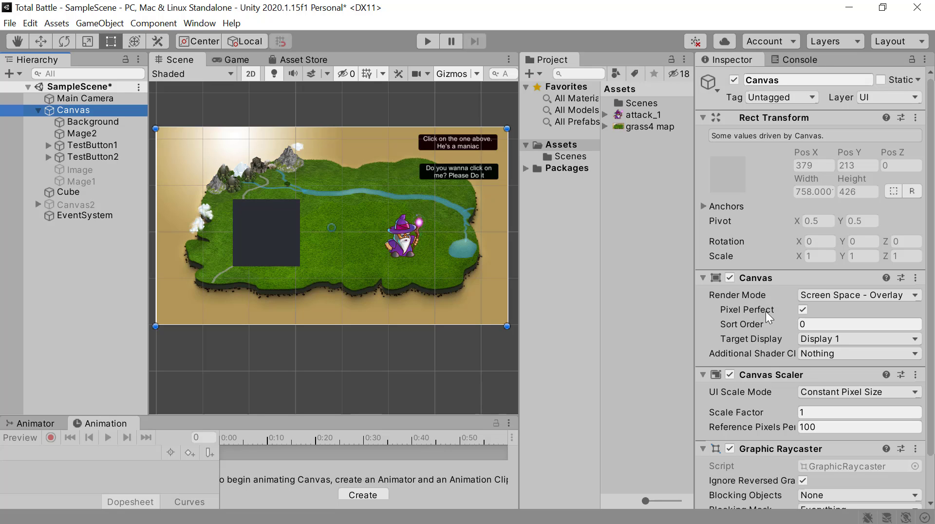
left_click(81, 181)
left_click(92, 170)
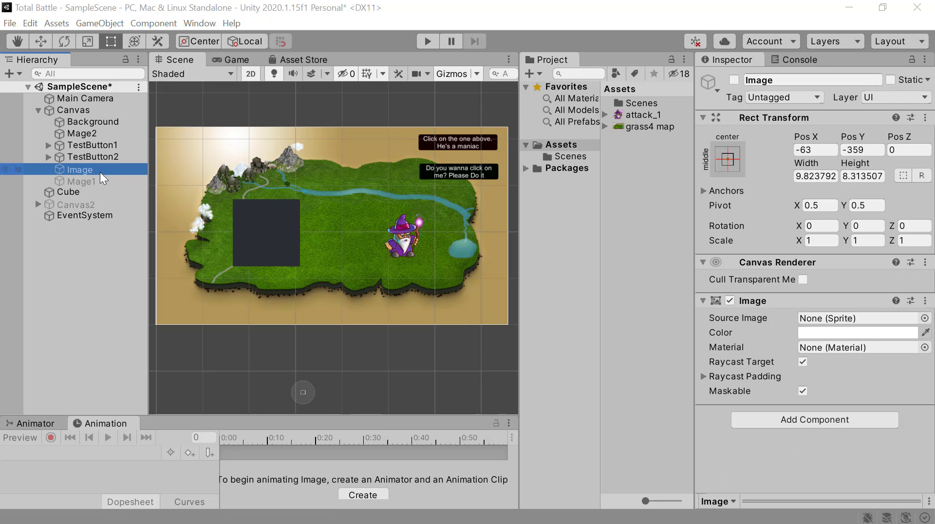
left_click(734, 80)
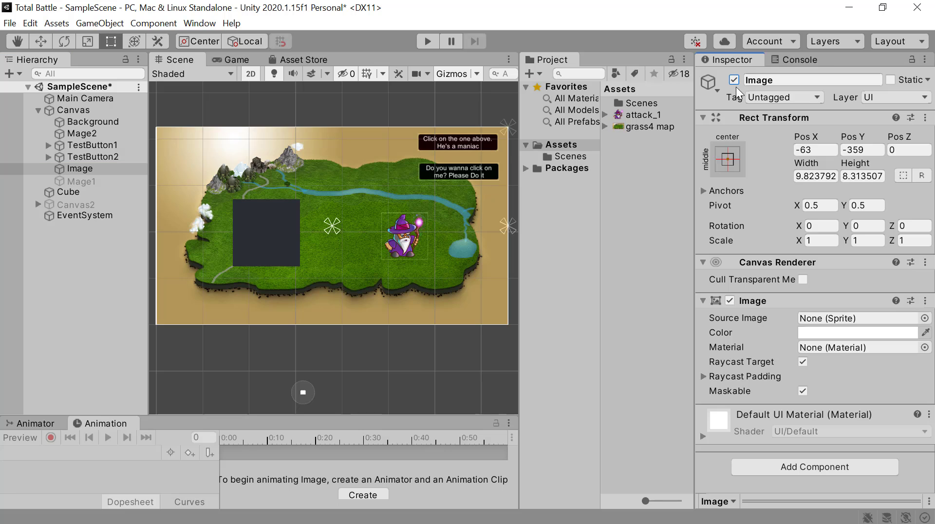
double_click(83, 168)
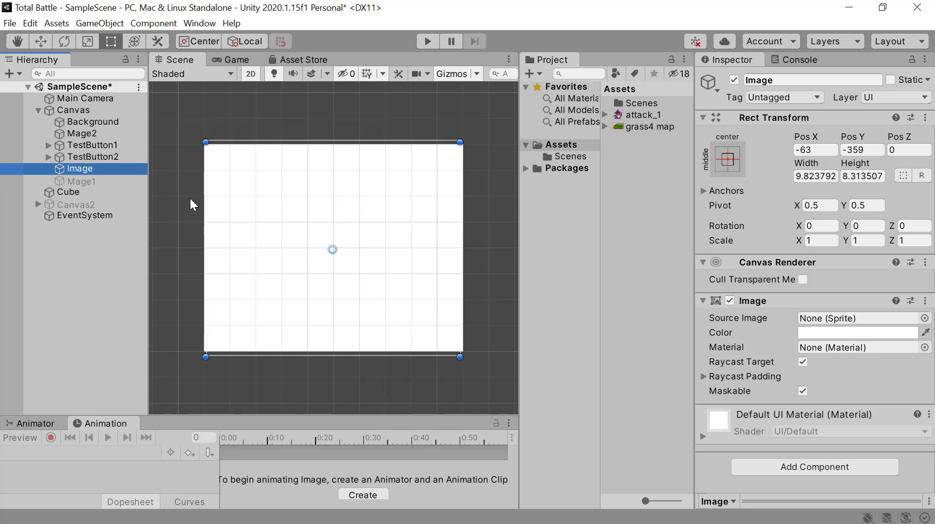
With Pixel Perfect enabled, use the Move tool to shift the Image slightly to about X -63.18, Y -359.09.
scroll(189, 195, "up", 2)
left_click(40, 41)
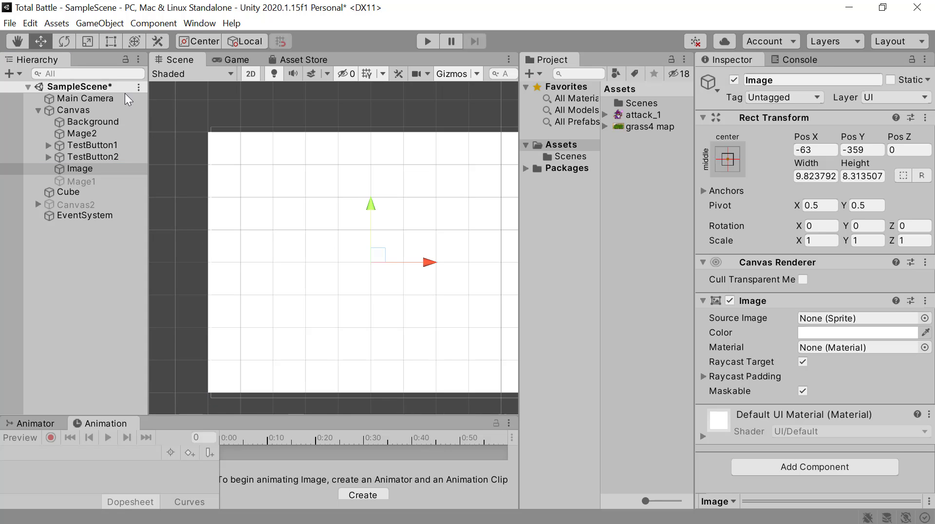
scroll(200, 170, "up", 3)
middle_click_drag(195, 140, 217, 224)
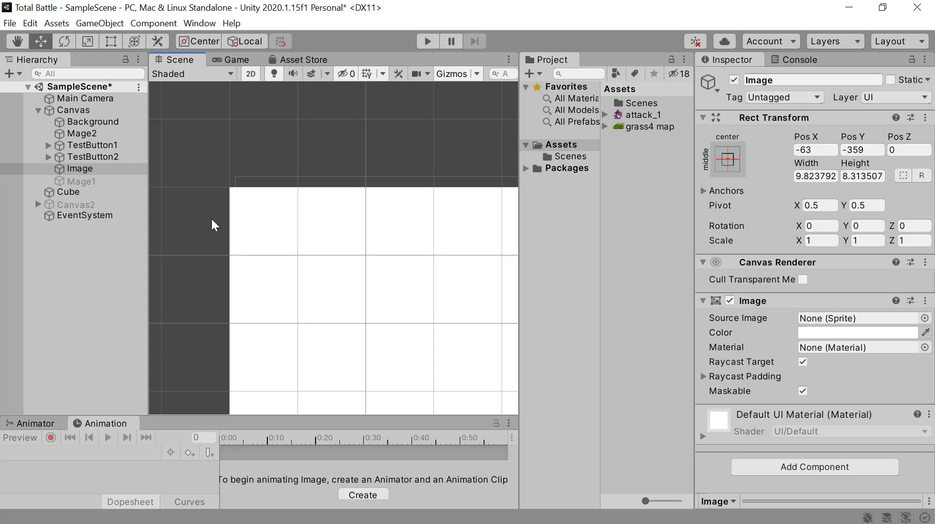
scroll(215, 213, "up", 2)
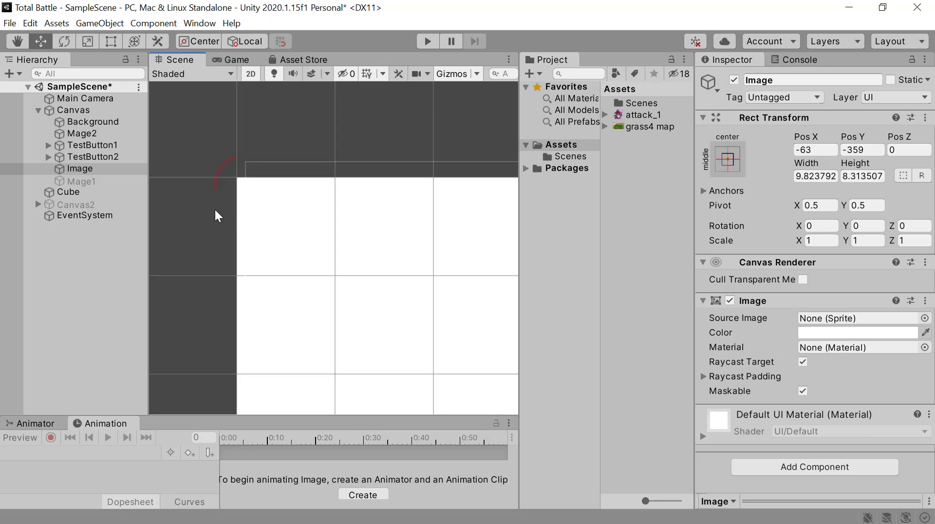
scroll(216, 211, "down", 1)
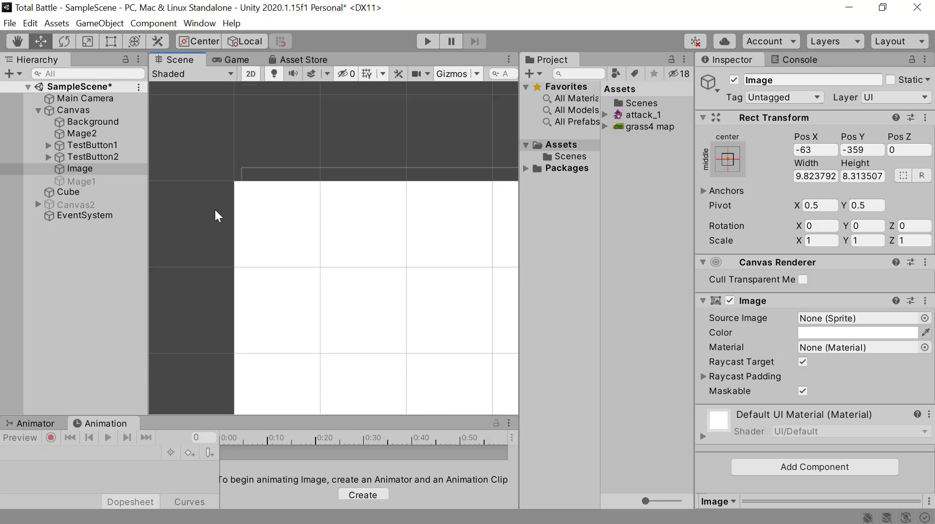
scroll(217, 224, "down", 5)
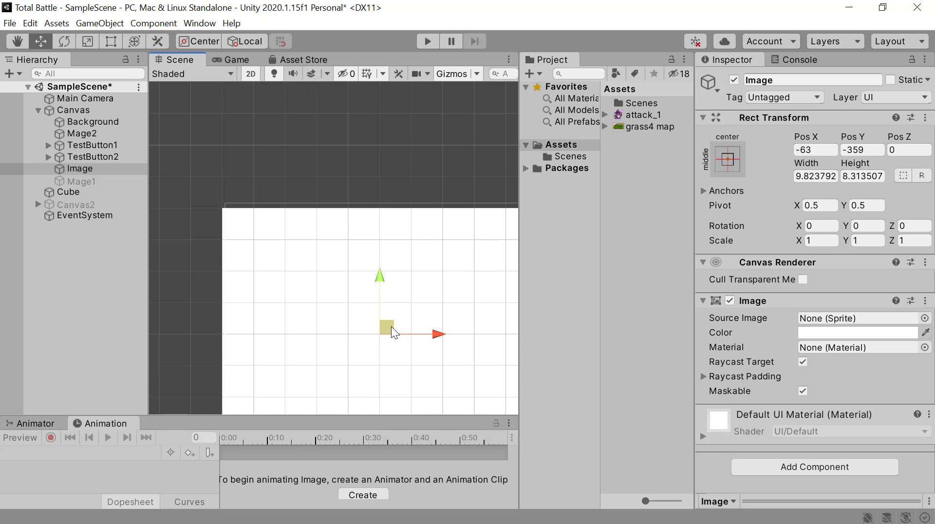
mouse_move(392, 331)
left_mouse_down()
mouse_move(417, 320)
mouse_move(379, 300)
mouse_move(383, 332)
left_mouse_up()
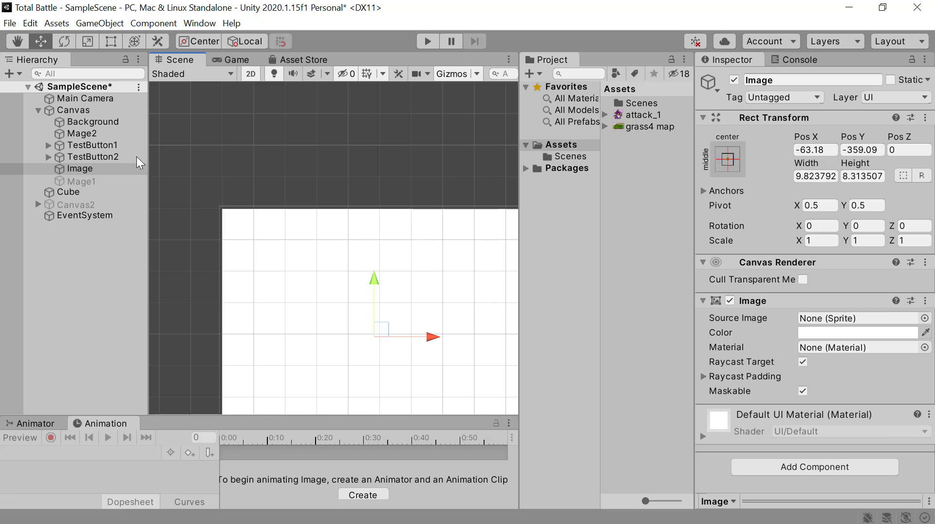
Disable Pixel Perfect on the Canvas and move the Image to about X -62.83, Y -358.46 for comparison.
left_click(98, 111)
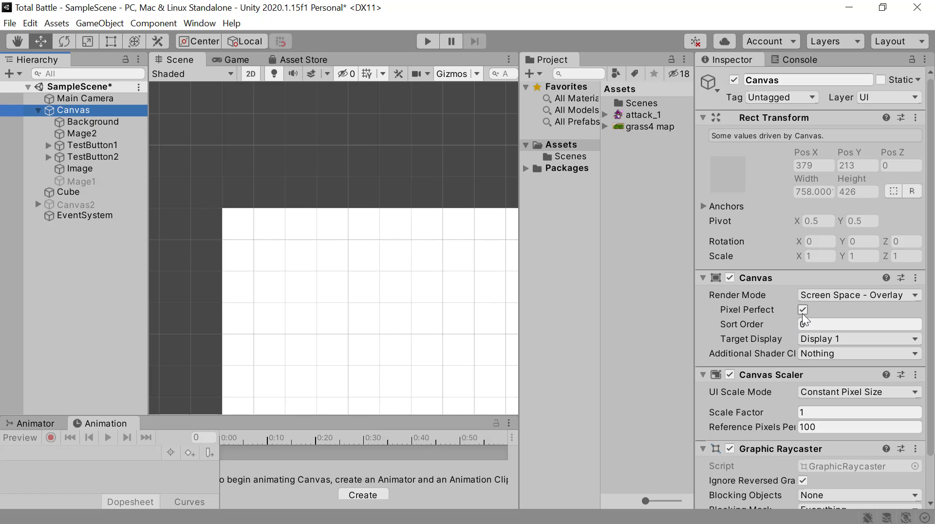
left_click(802, 313)
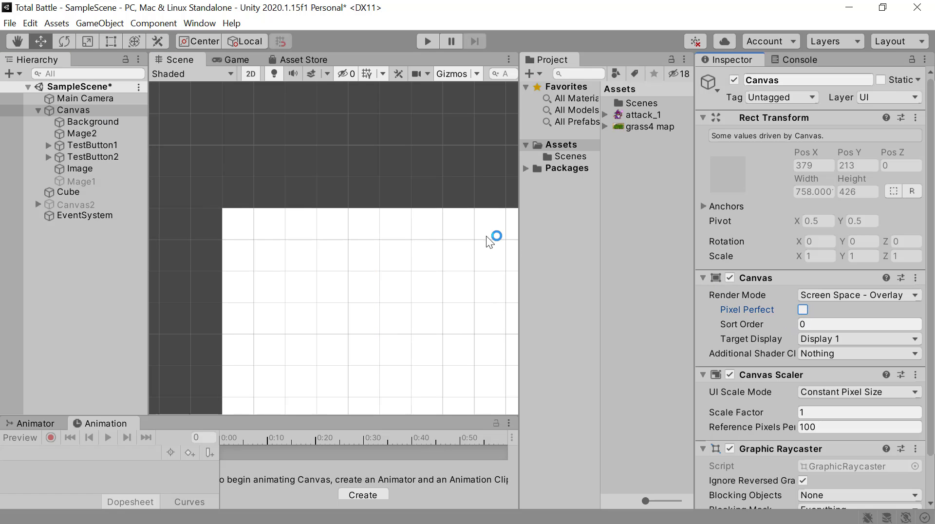
left_click(88, 174)
left_click_drag(385, 332, 392, 310)
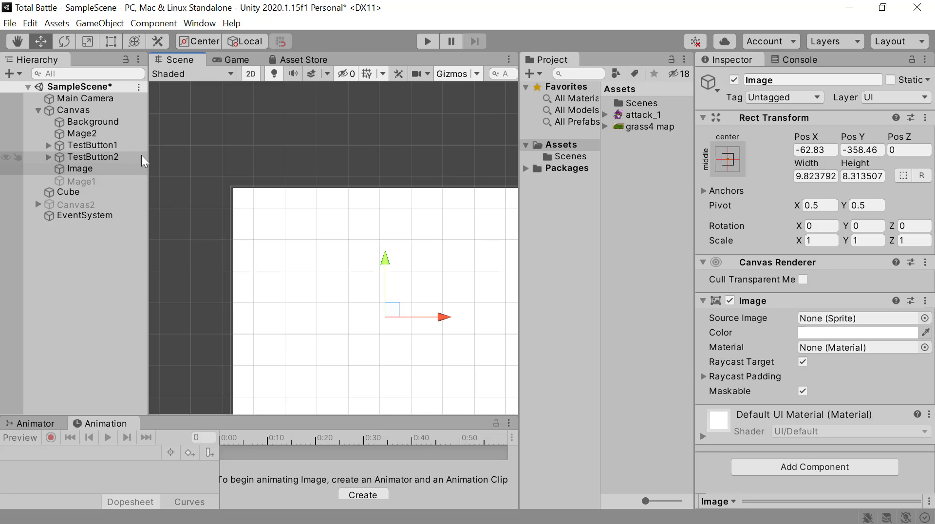
Frame the whole Canvas, activate Canvas2 and expand its child objects in the hierarchy.
double_click(92, 112)
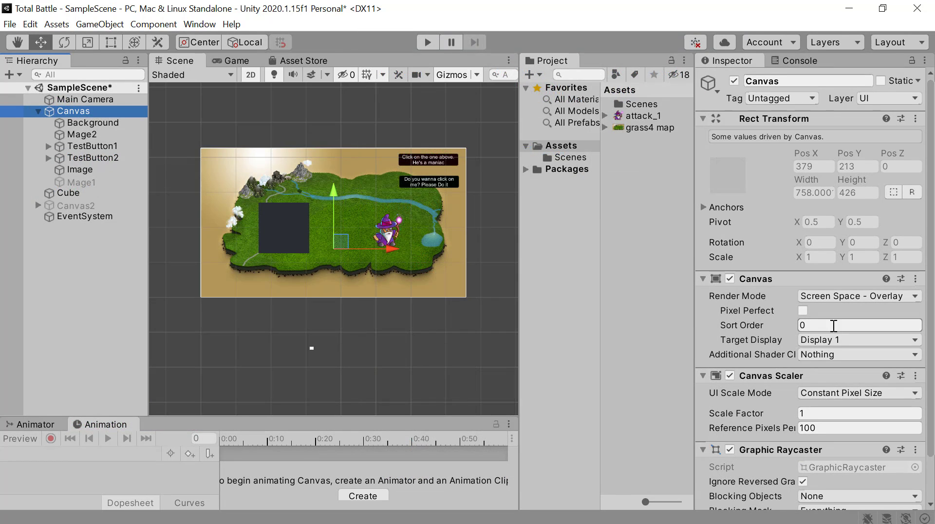
left_click(80, 205)
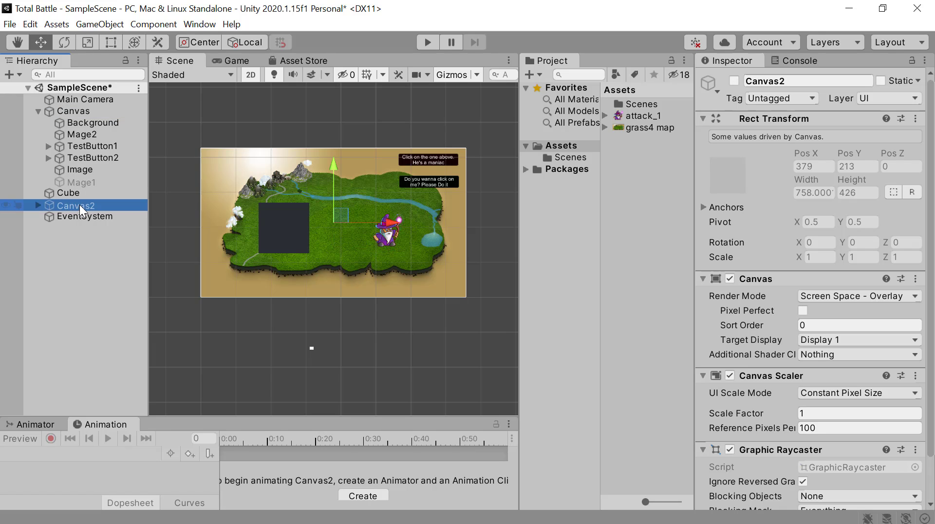
left_click(734, 82)
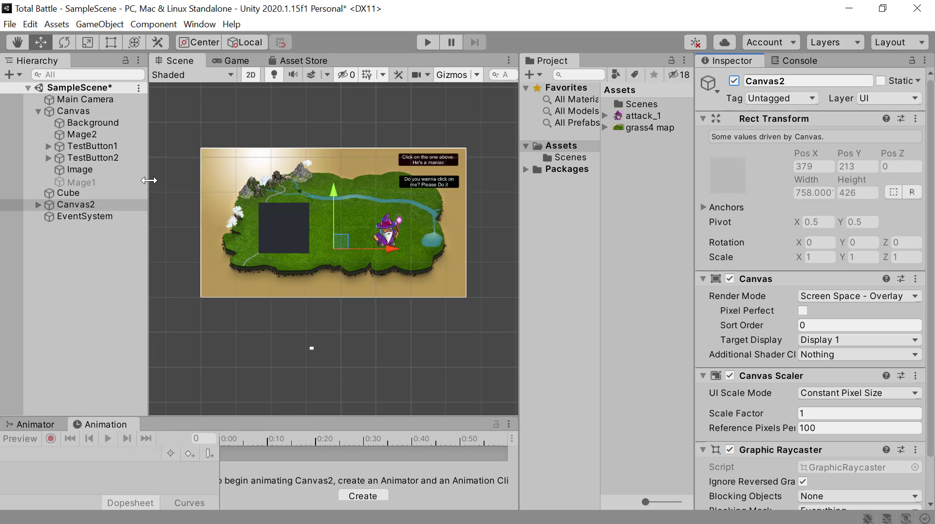
left_click(38, 205)
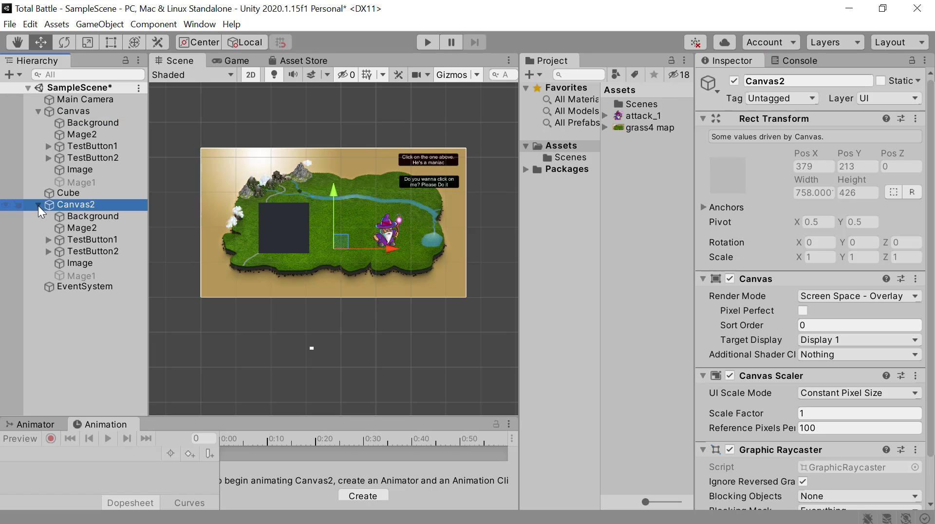
Change the image color of Canvas2's Mage2 to blue (0052FD).
left_click(86, 232)
left_click(815, 335)
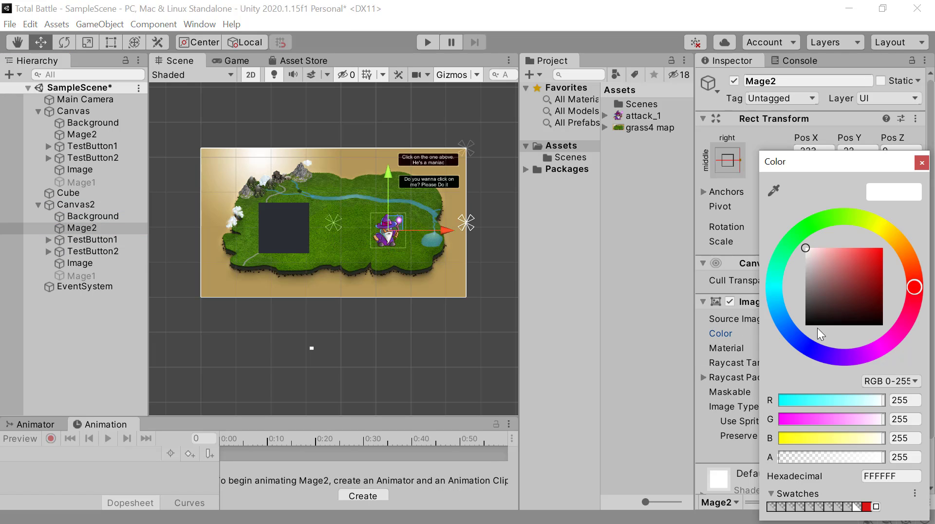
left_click(794, 332)
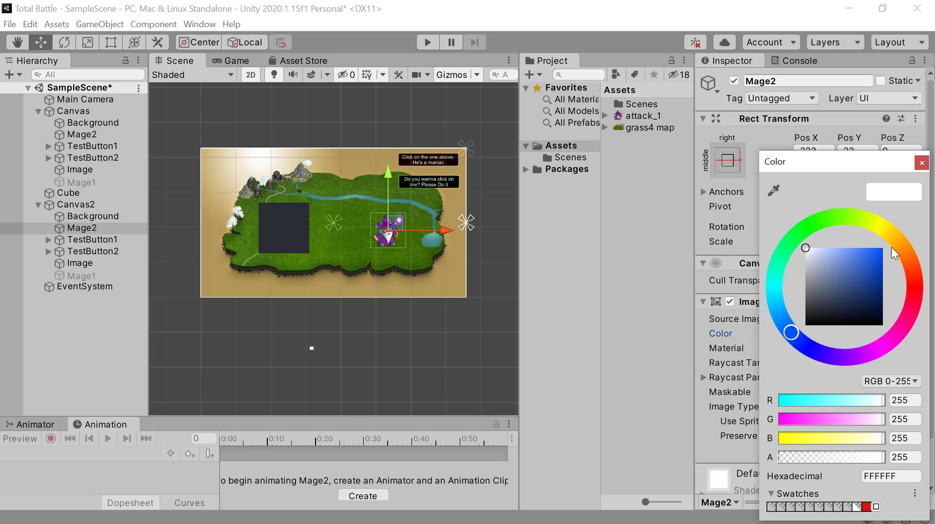
left_click(875, 256)
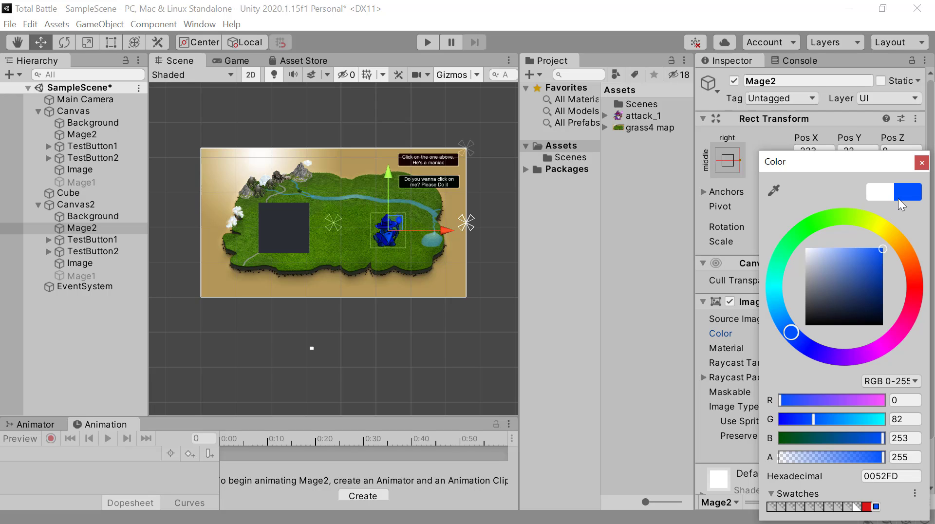
left_click(921, 164)
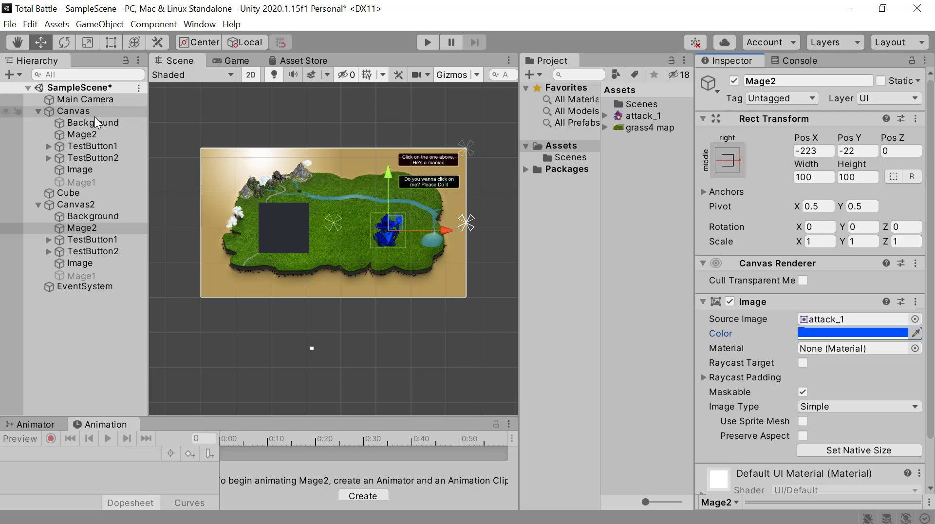
Set the first Canvas's Sort Order to 2.
left_click(92, 113)
left_click(823, 325)
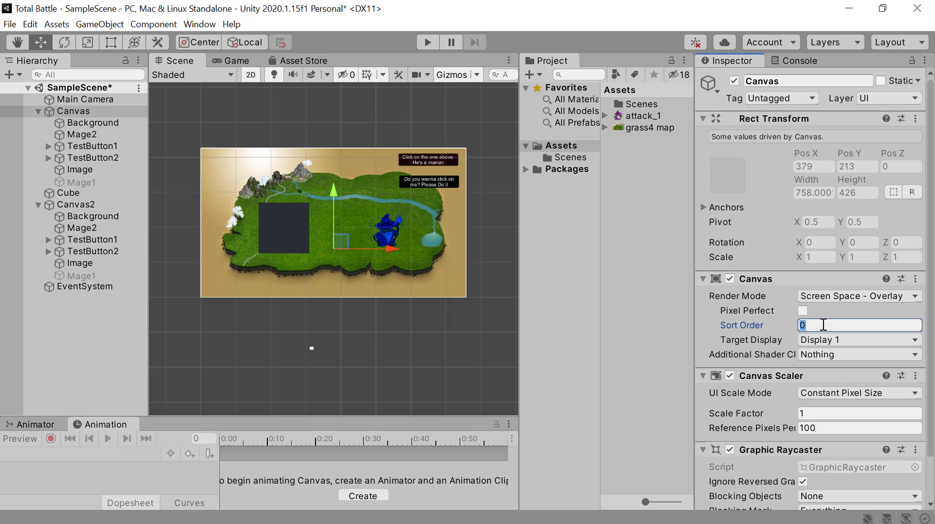
type("2")
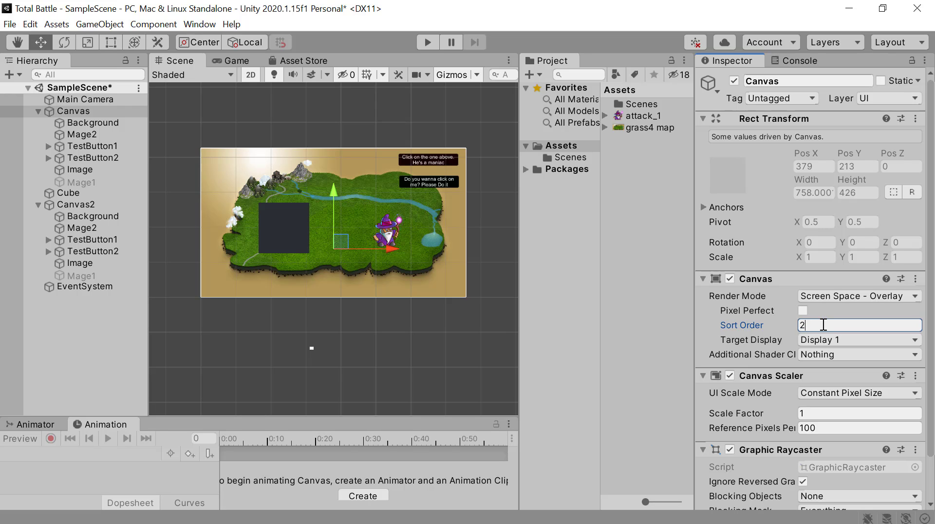
left_click(352, 340)
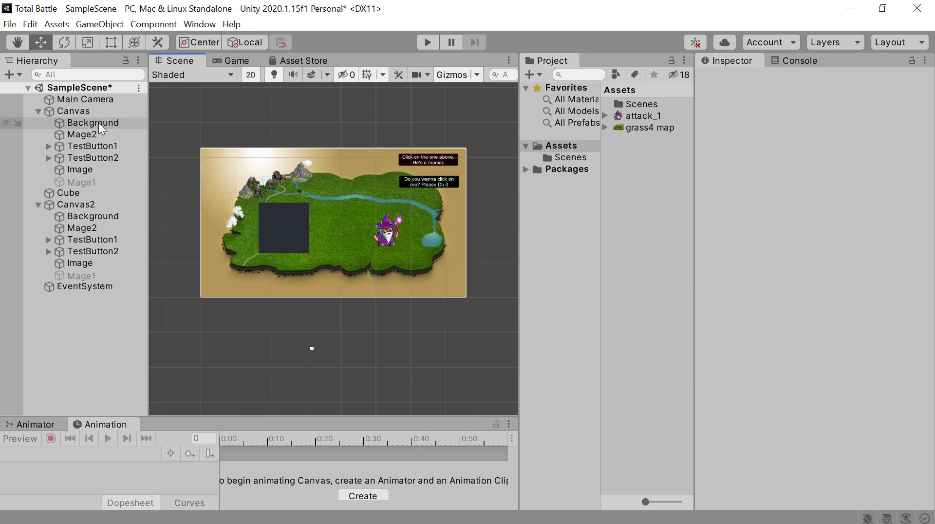
Set Canvas2's Sort Order to 4.
left_click(88, 112)
left_click(72, 205)
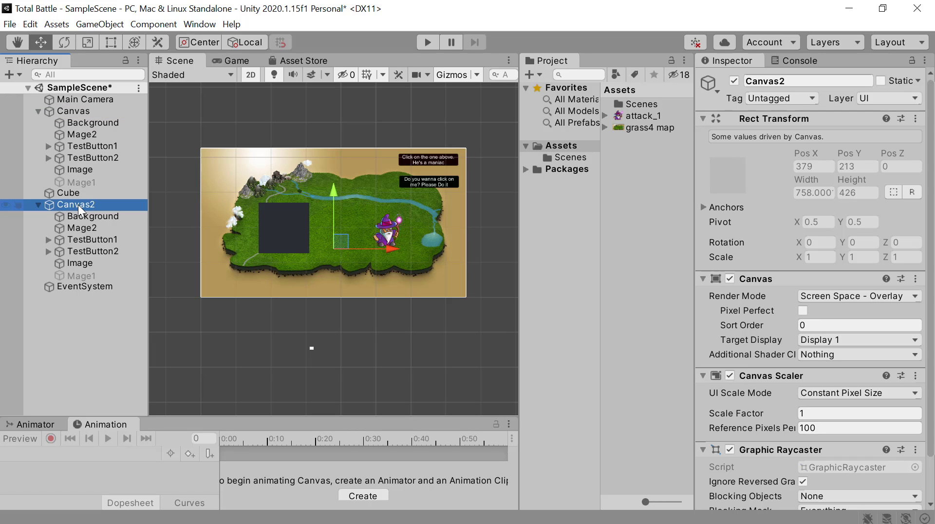
left_click(808, 325)
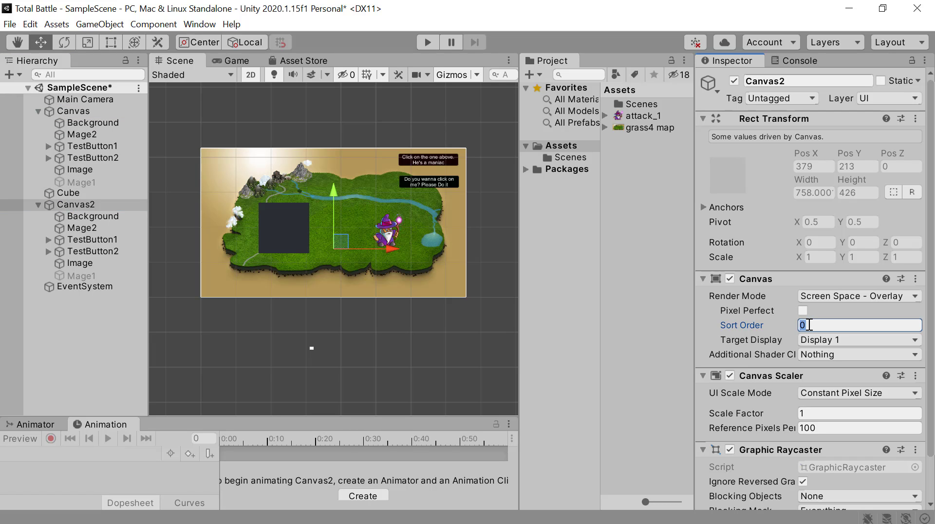
type("4")
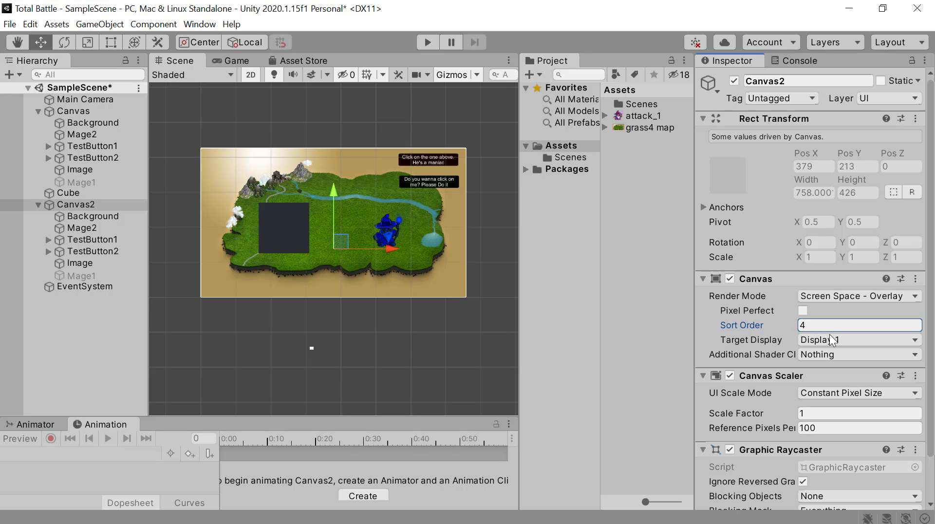
Review the first Canvas's Sort Order and the available Target Display and Additional Shader Channels options.
left_click(100, 116)
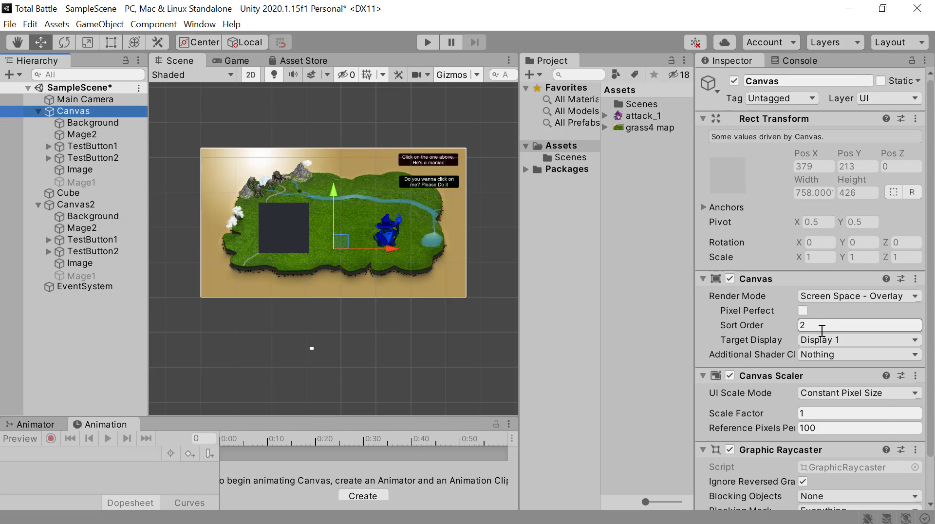
left_click(852, 340)
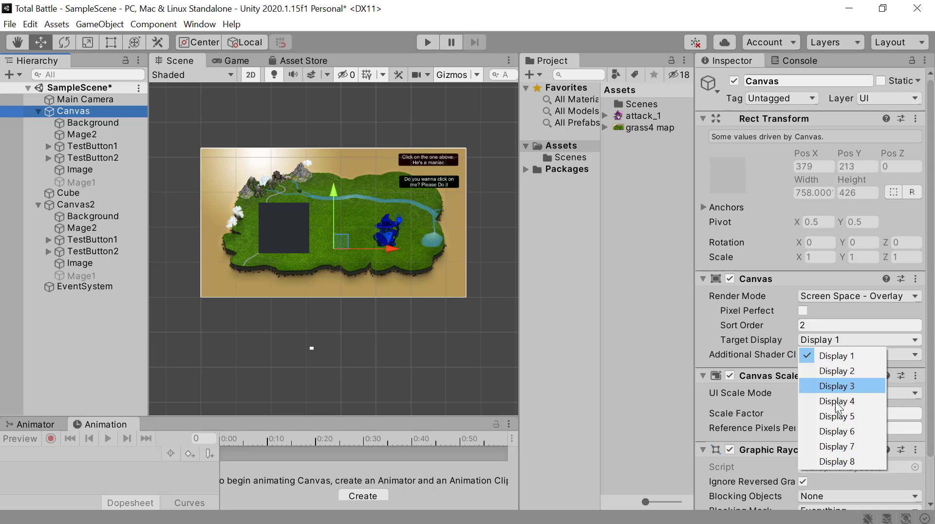
left_click(849, 341)
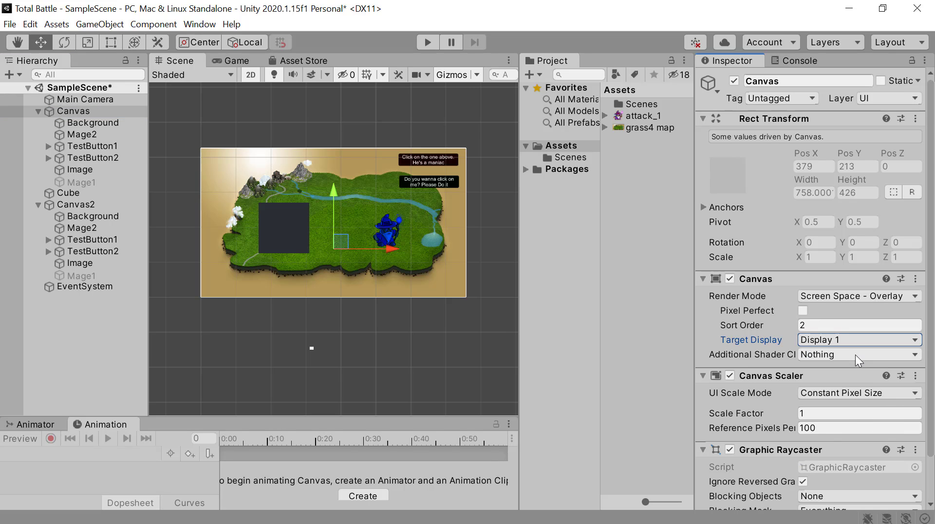
left_click(855, 355)
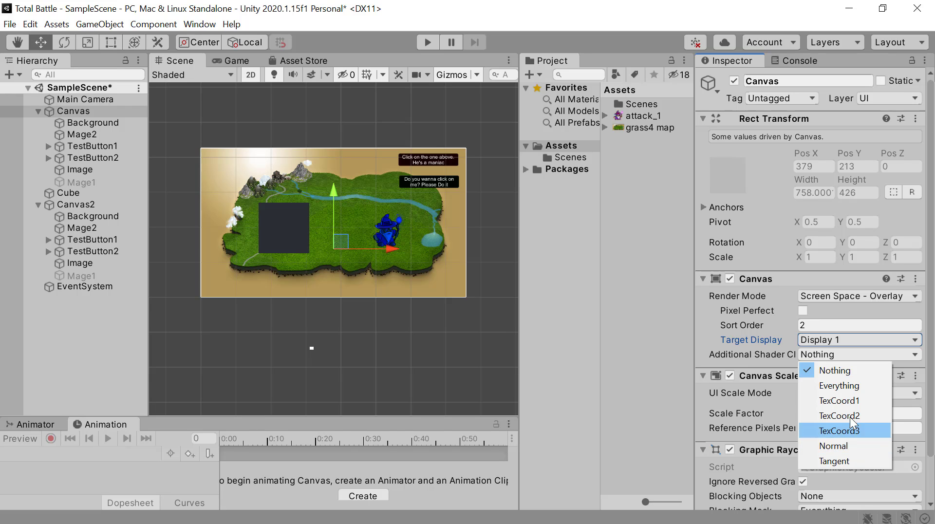
left_click(847, 357)
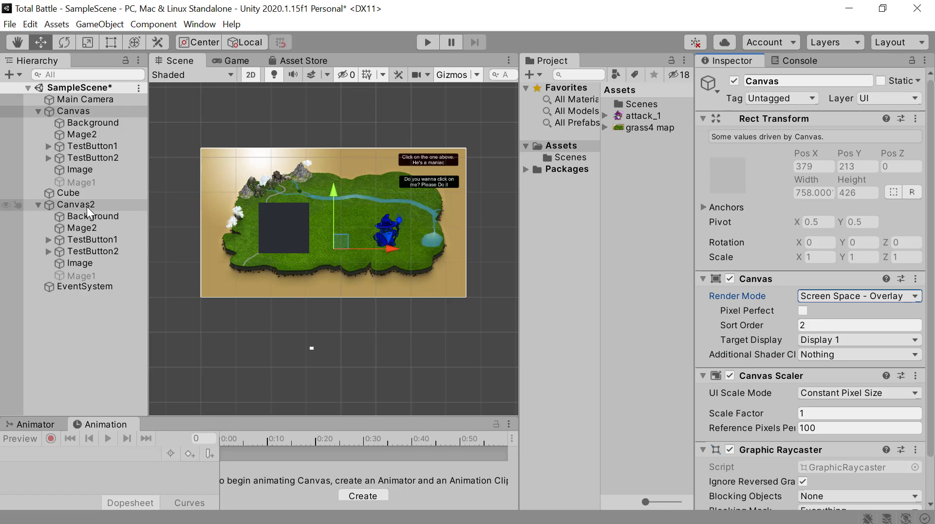
Deactivate Canvas2 and set the first Canvas's Render Mode to Screen Space - Camera.
left_click(87, 206)
left_click(734, 81)
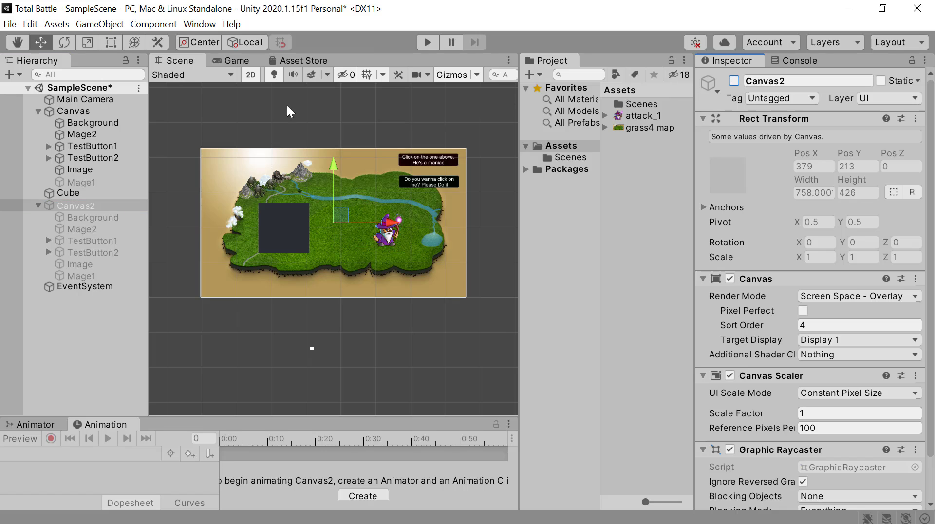
left_click(102, 112)
left_click(834, 296)
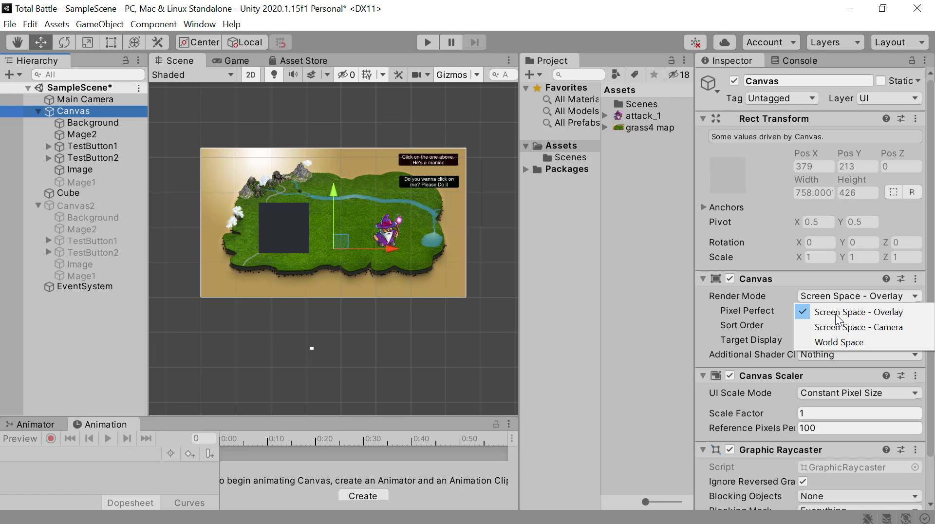
left_click(886, 324)
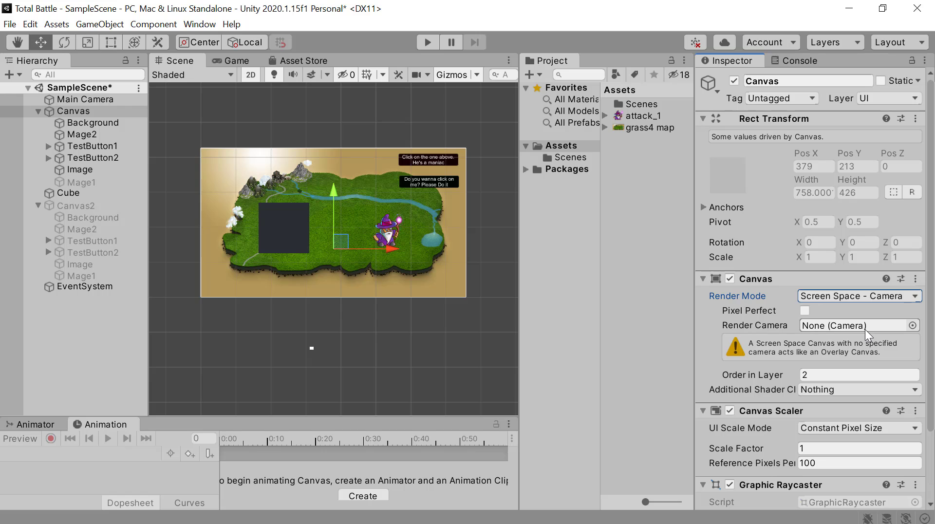
Assign Main Camera as the Canvas's Render Camera and check the rendered result in the Game view.
left_click_drag(102, 100, 821, 327)
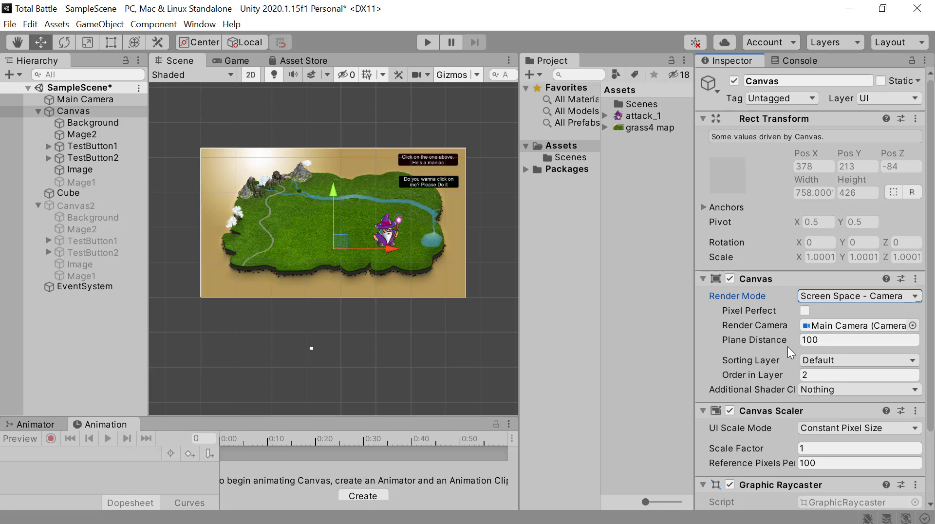
left_click(229, 61)
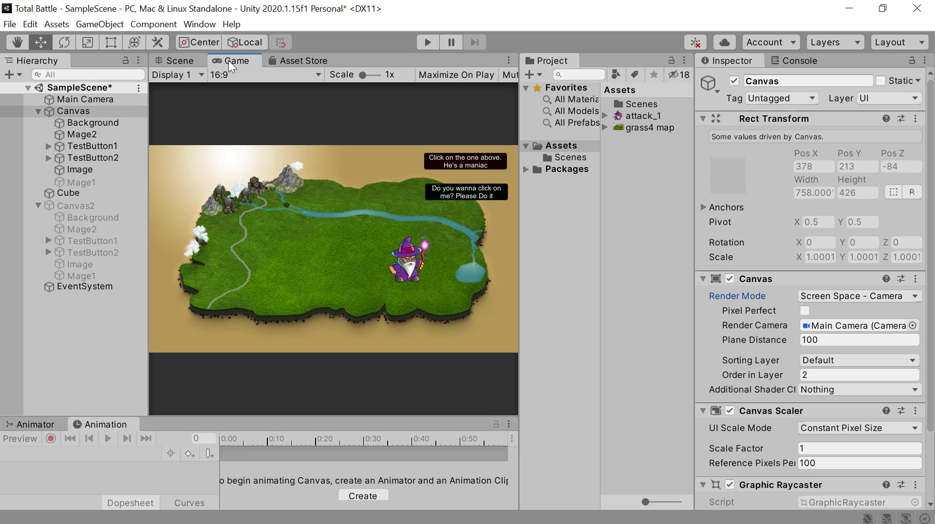
left_click(183, 59)
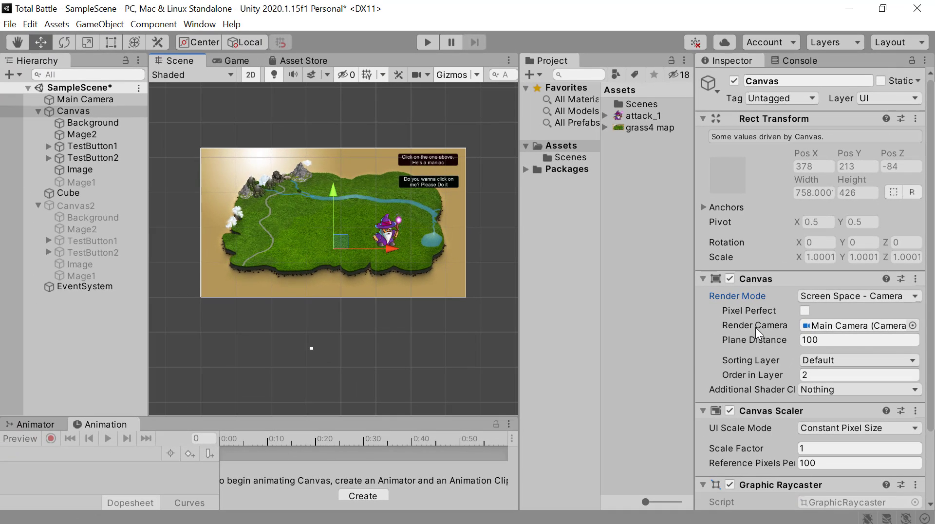
mouse_move(755, 327)
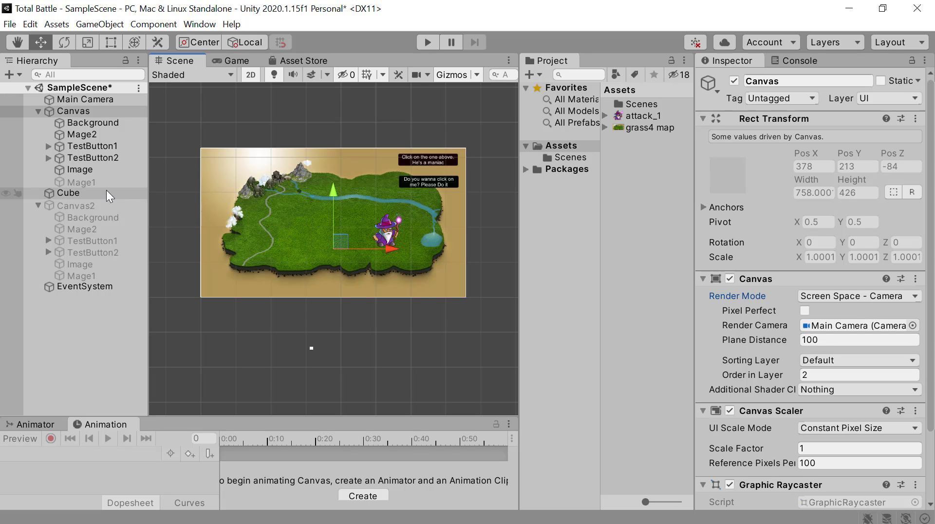
Move the Cube along its Z axis to -64 in the 3D scene view so it intersects the Canvas plane.
left_click(250, 75)
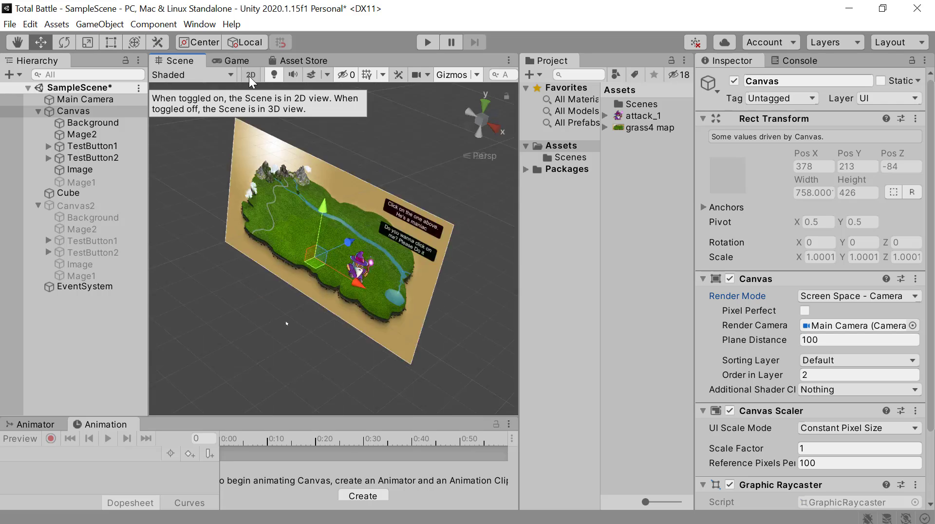
left_click(78, 100)
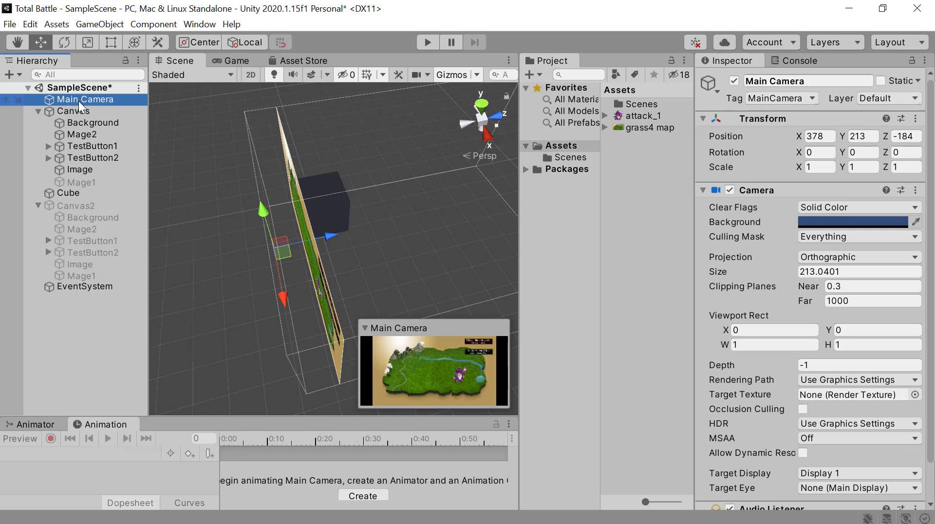
left_click(76, 194)
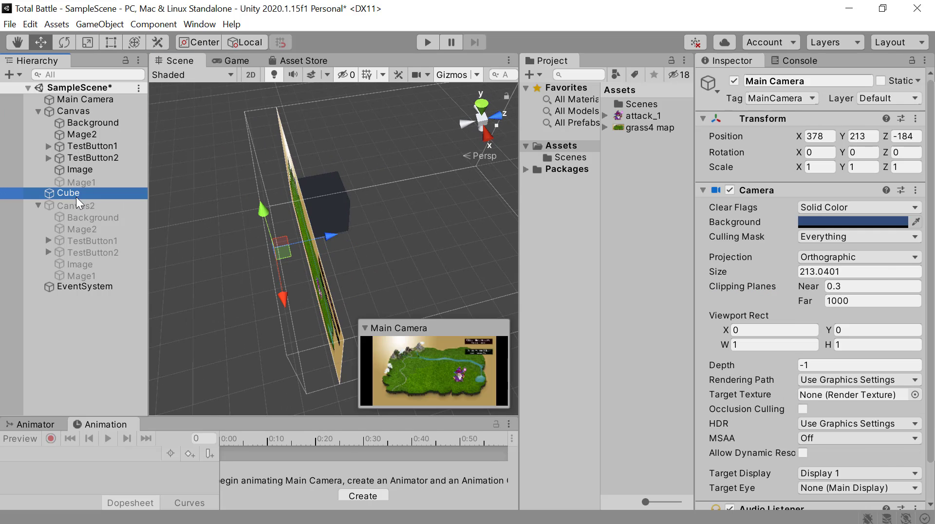
left_click_drag(377, 197, 358, 200)
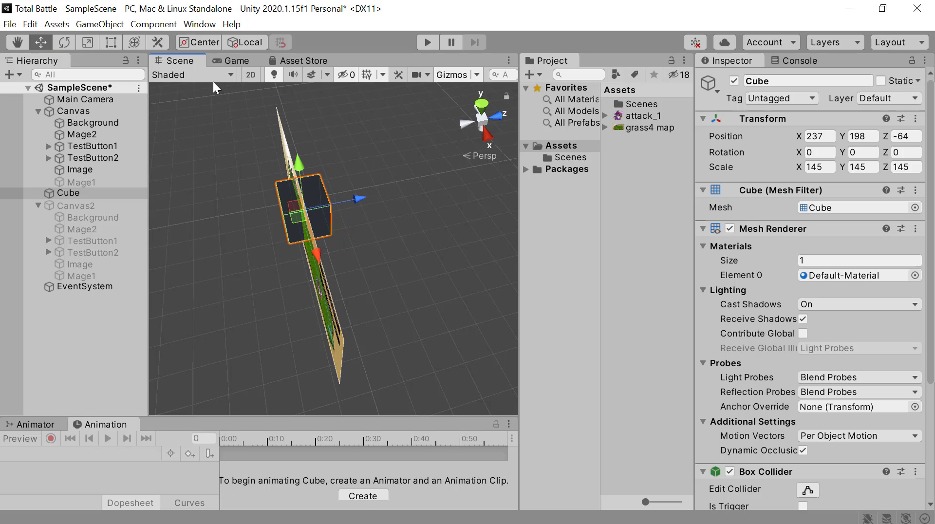
left_click(250, 75)
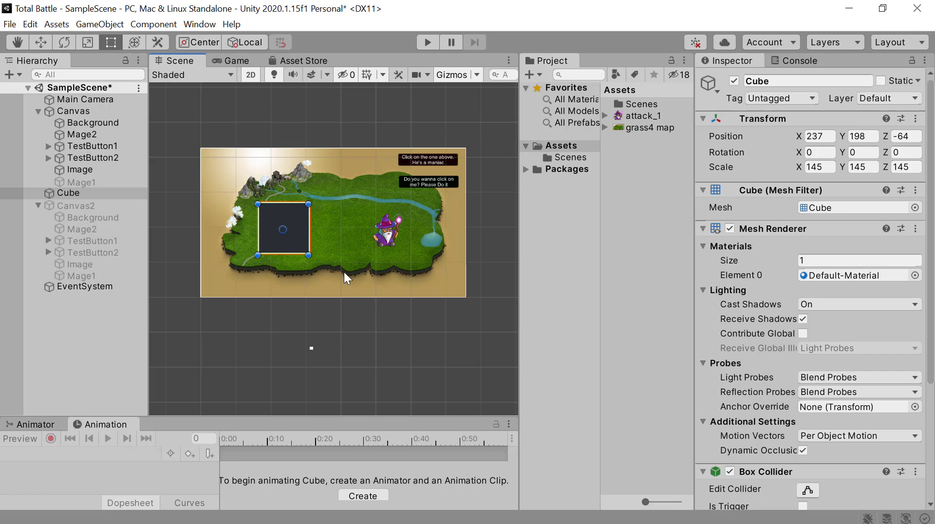
Move the Main Camera to about X 440, Z -158 in the 3D scene view.
left_click(96, 113)
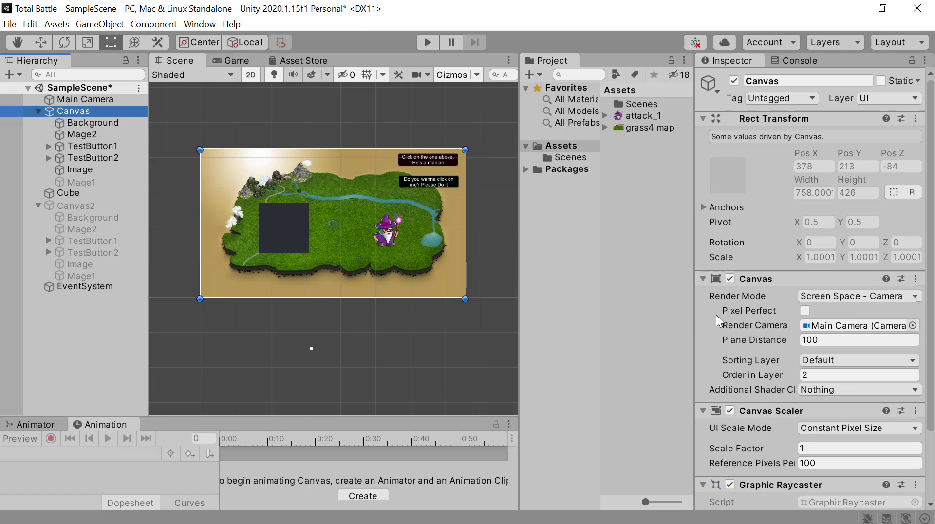
left_click(808, 339)
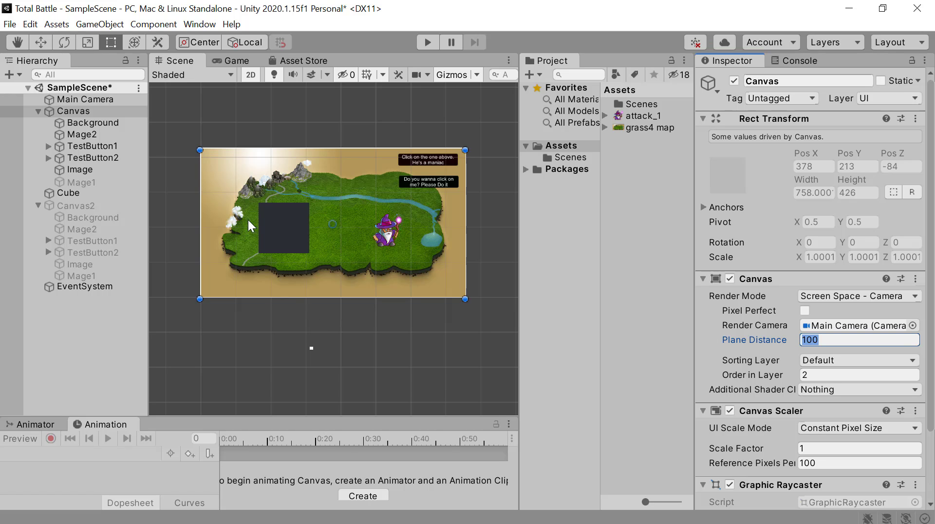
left_click(249, 74)
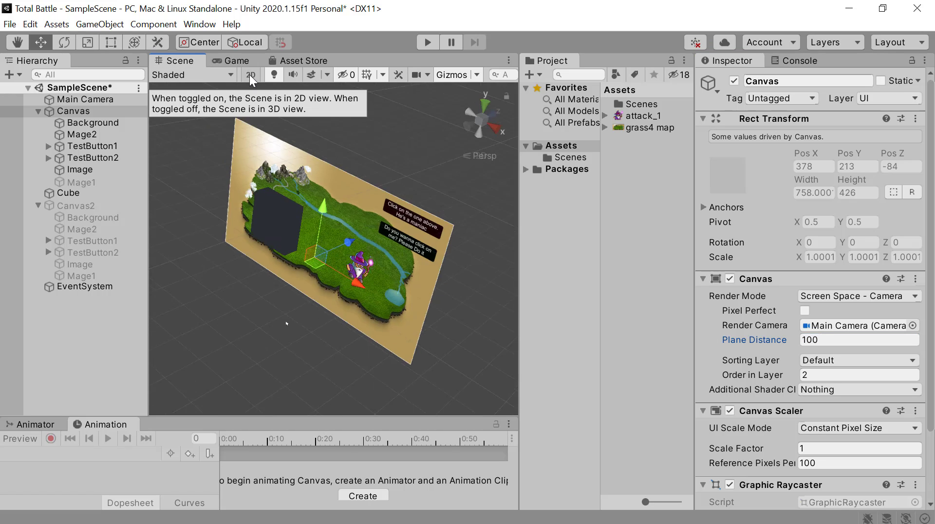
left_click(75, 99)
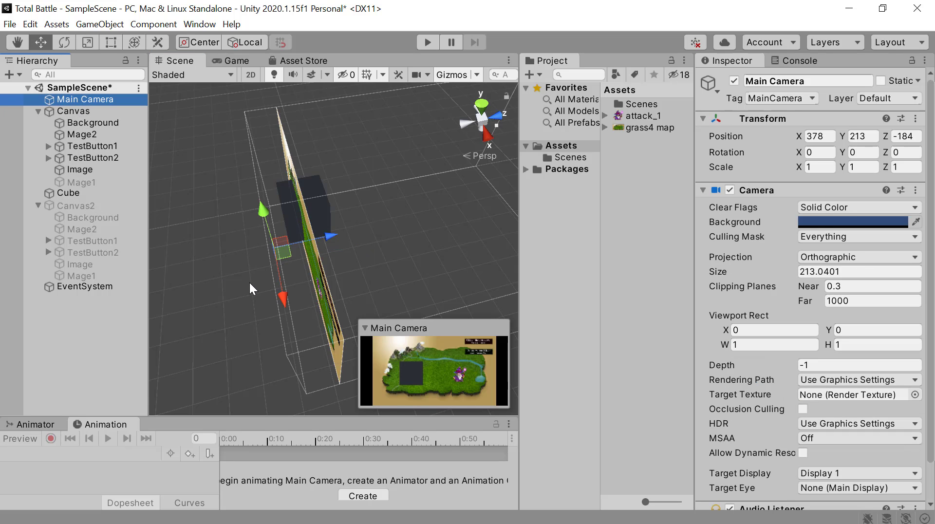
mouse_move(285, 253)
left_mouse_down()
mouse_move(247, 259)
mouse_move(327, 257)
mouse_move(275, 265)
mouse_move(342, 254)
mouse_move(295, 266)
left_mouse_up()
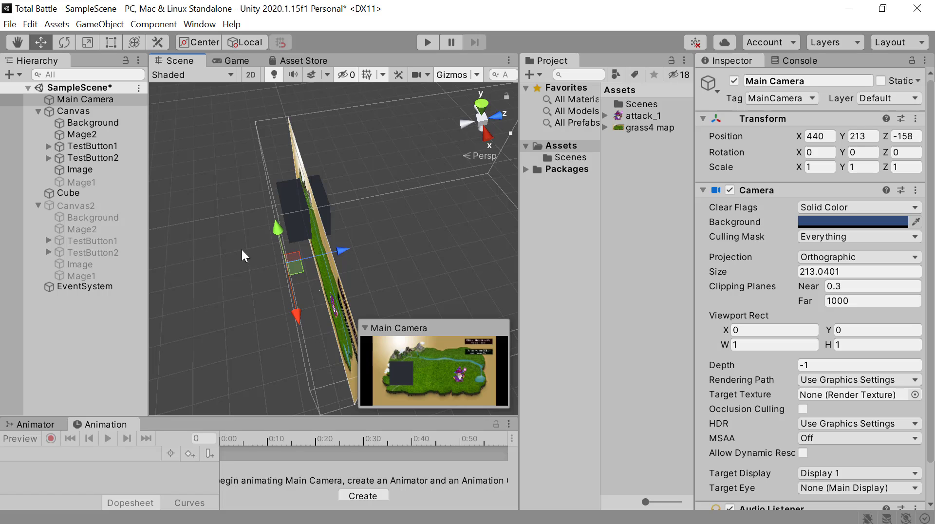
Set the Canvas's Plane Distance to 50.
left_click(81, 111)
left_click(819, 341)
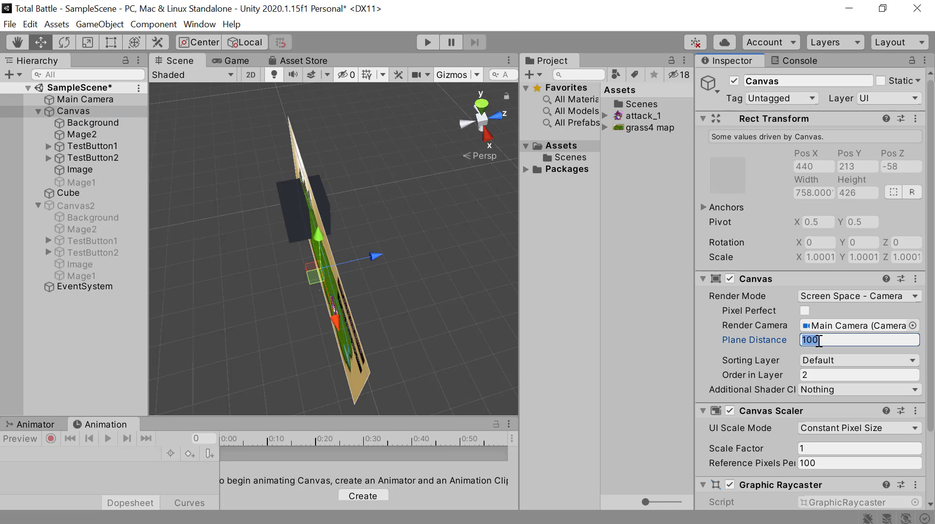
type("50")
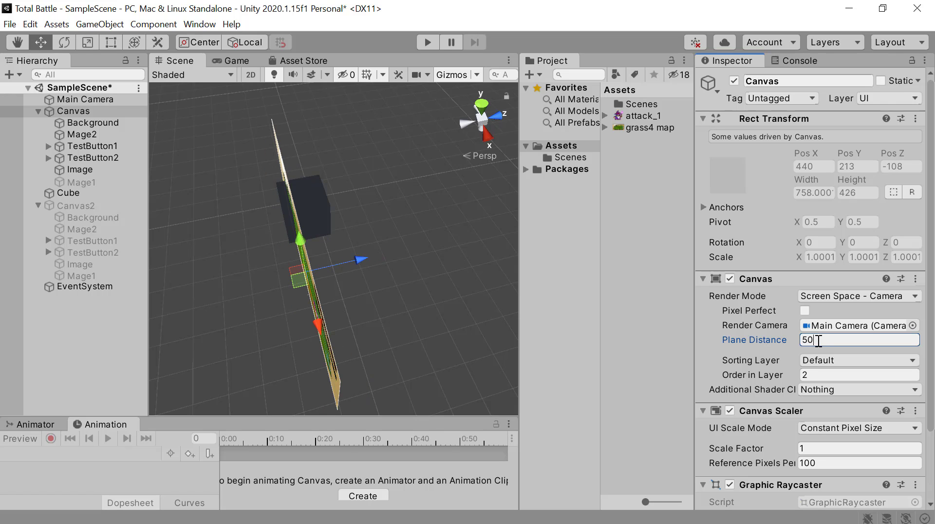
Move the Main Camera to about X 536, Z -133, and return the scene to 2D view.
left_click(83, 100)
scroll(265, 316, "up", 5)
middle_click_drag(218, 326, 265, 319)
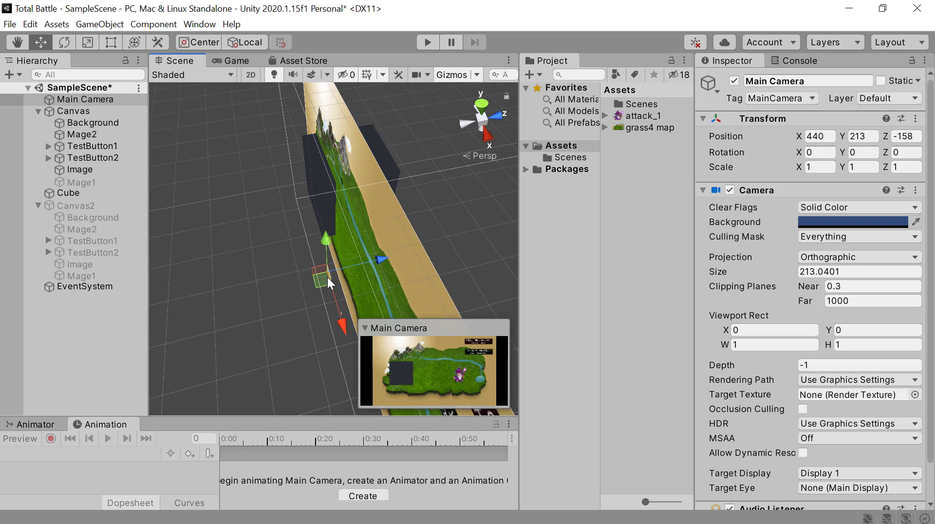
mouse_move(327, 277)
left_mouse_down()
mouse_move(310, 282)
mouse_move(398, 268)
mouse_move(346, 278)
left_mouse_up()
left_click(250, 75)
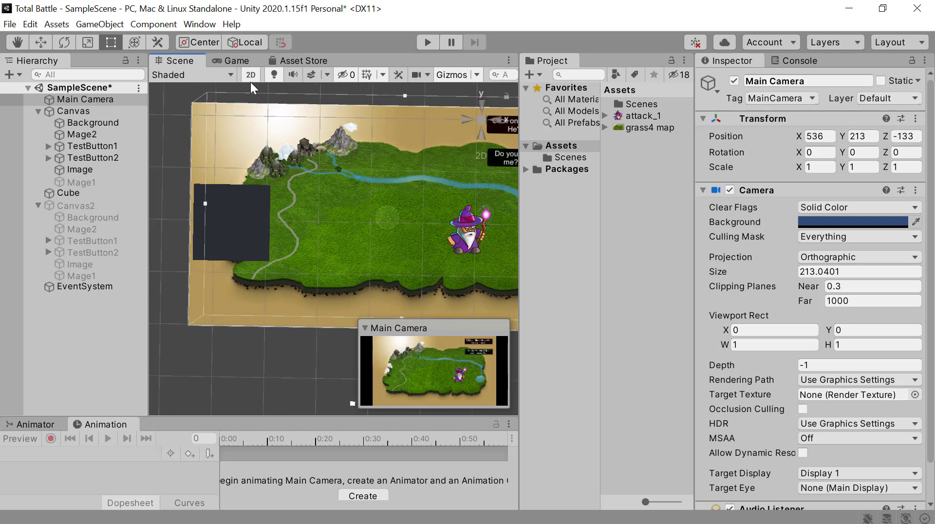
key("t")
Scale the Cube down uniformly to about 84.87 and move it next to the mage at about X 641, Y 176.
left_click(73, 196)
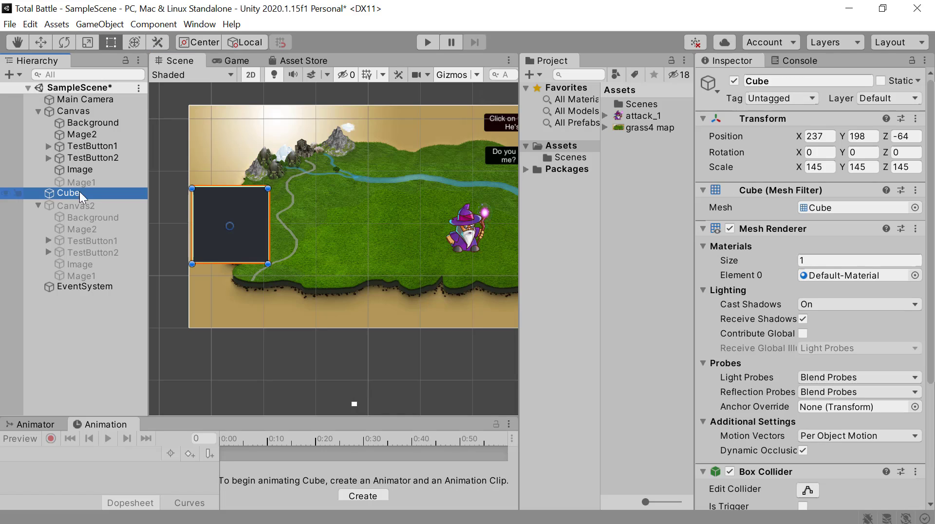
left_click(87, 42)
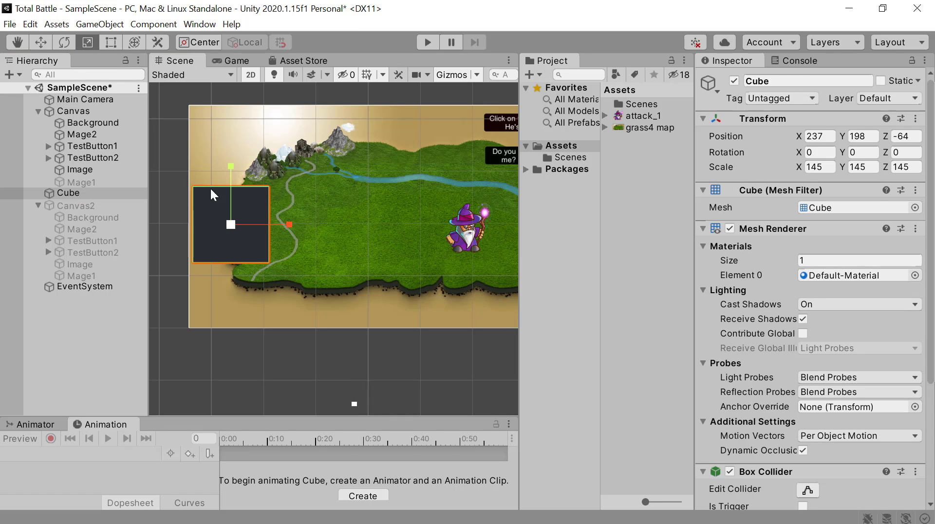
left_click_drag(234, 224, 452, 230)
left_click(45, 44)
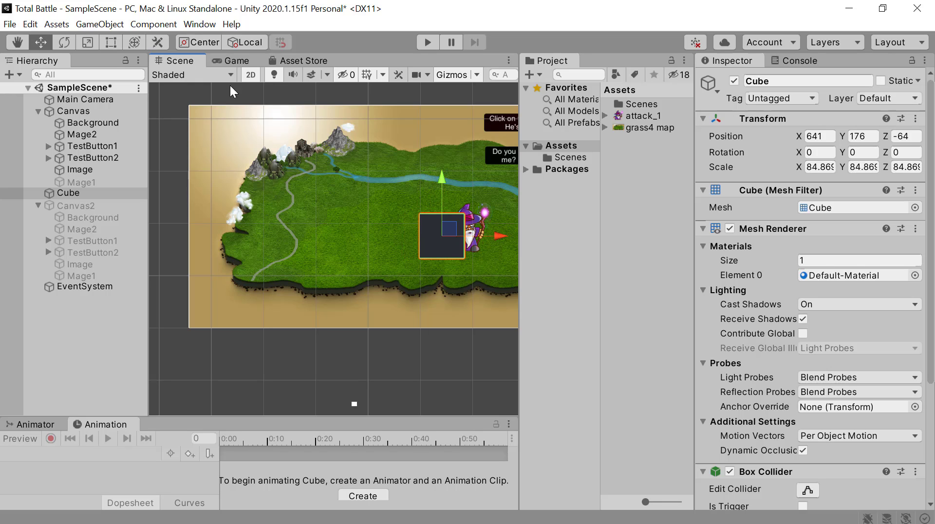
Pull Mage2 forward out of the Canvas plane to about Pos Z -33 in the 3D scene view.
left_click(252, 78)
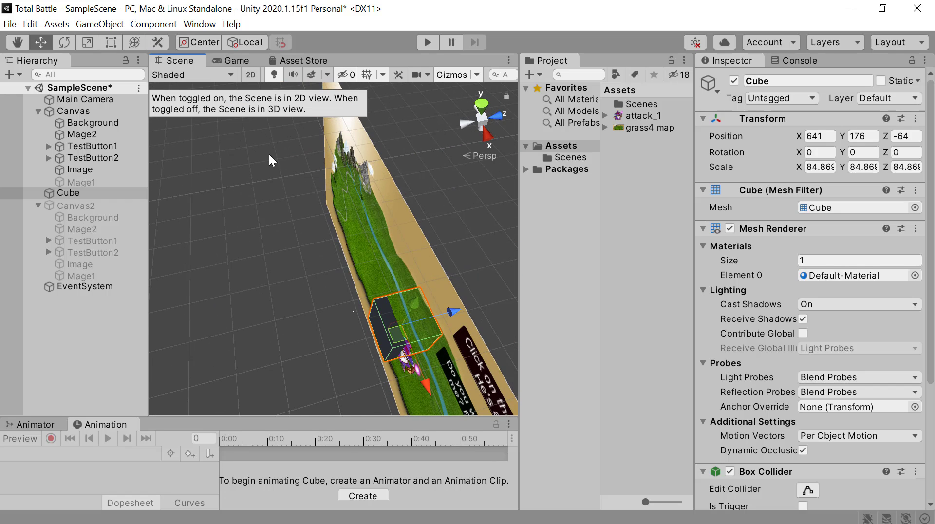
left_click(125, 169)
left_click(107, 139)
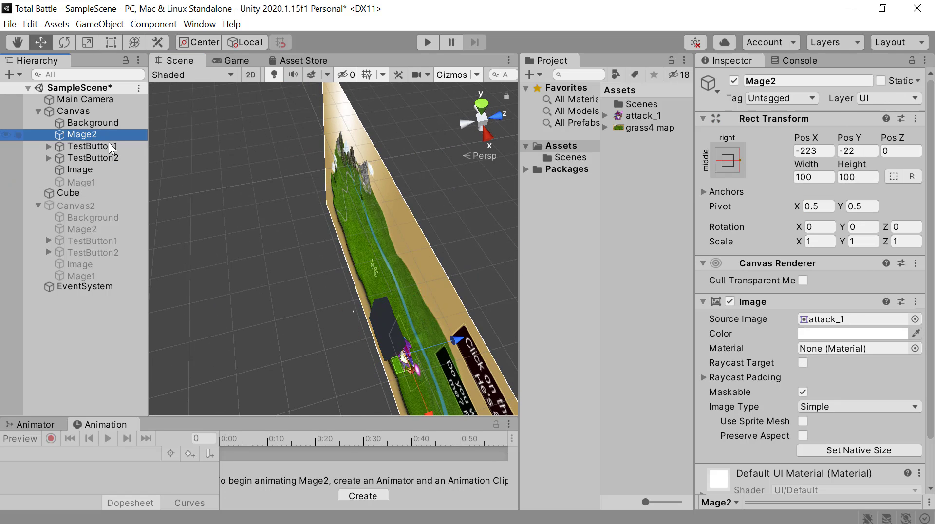
left_click_drag(399, 364, 369, 366)
Move the Cube back along Z to about -53 and return the scene to 2D view.
left_click(78, 194)
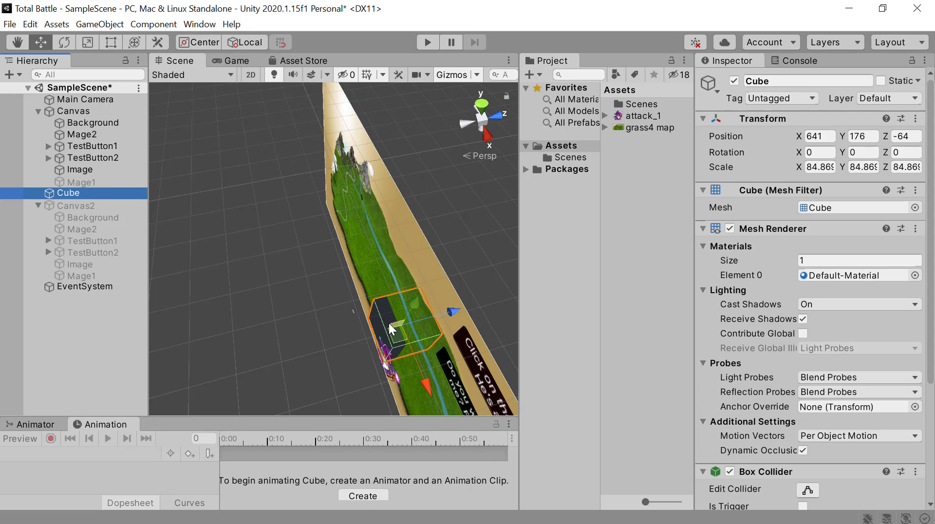
left_click_drag(396, 335, 402, 335)
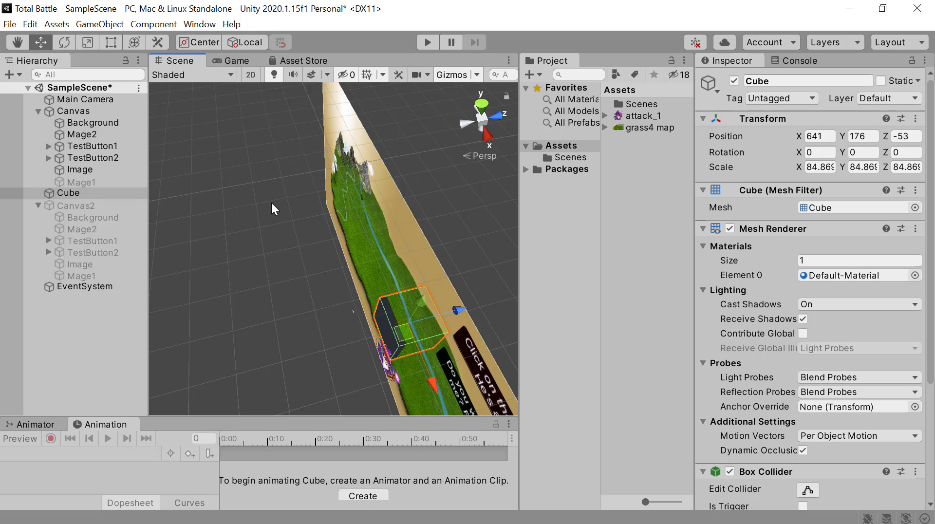
left_click(250, 76)
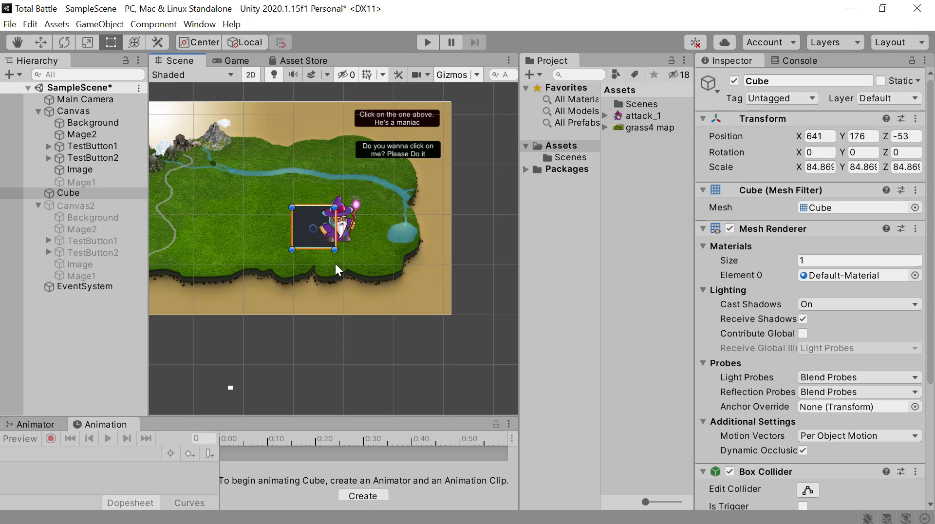
Activate Mage1 in the first Canvas and move it sideways to about Pos X -186.
key("ctrl+z")
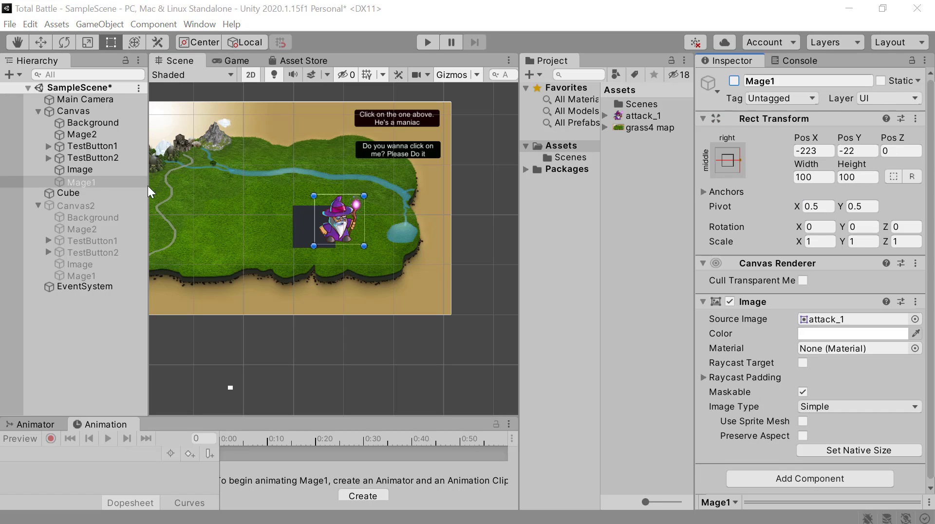
left_click(83, 182)
left_click(735, 81)
left_click(41, 42)
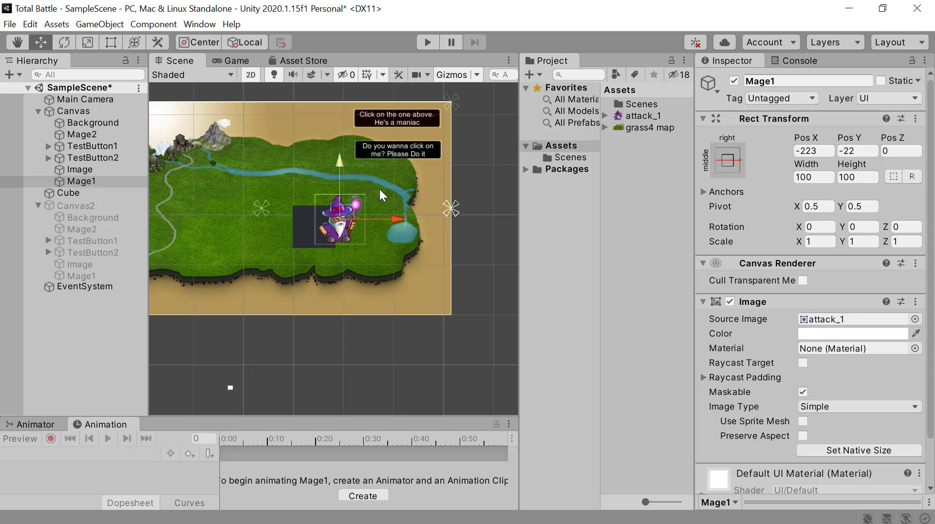
left_click_drag(397, 221, 416, 223)
Tint Mage2's image blue with the colour 0065FF.
left_click(92, 136)
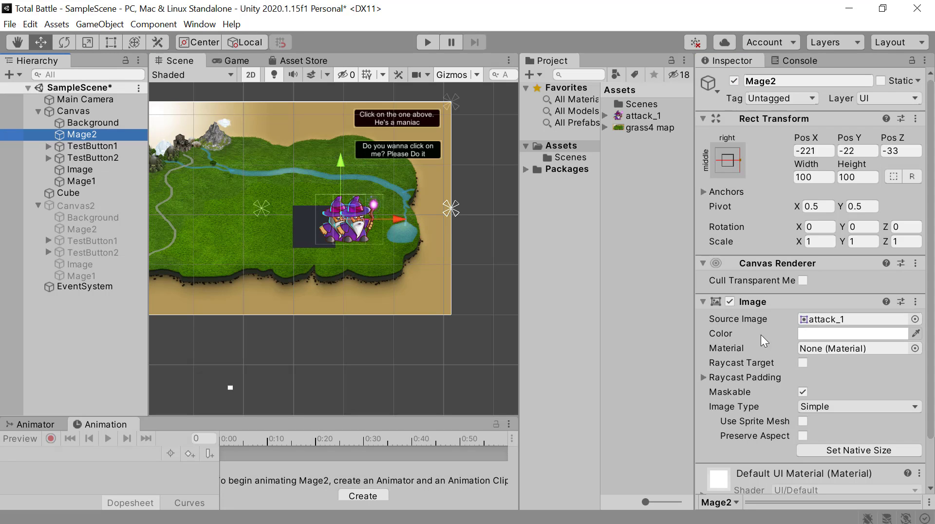
left_click(852, 333)
left_click(788, 328)
left_click_drag(878, 256, 888, 247)
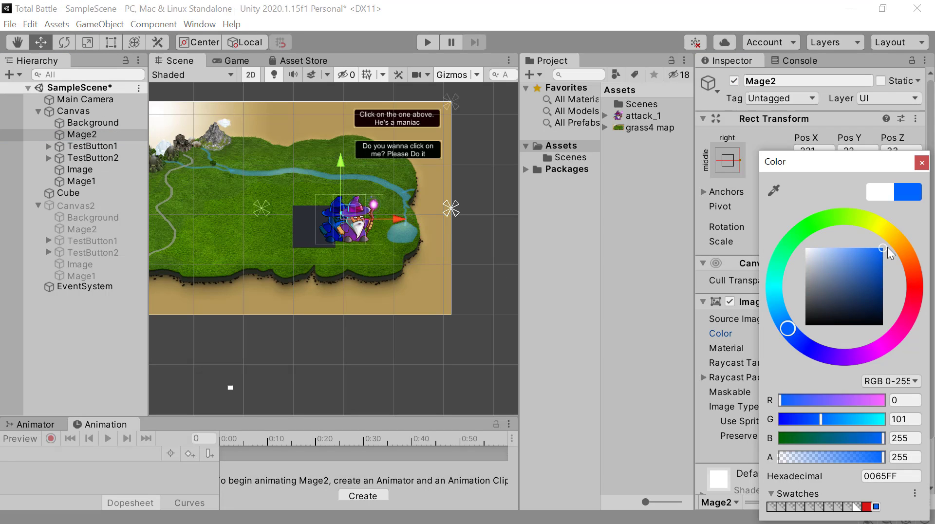
left_click(922, 162)
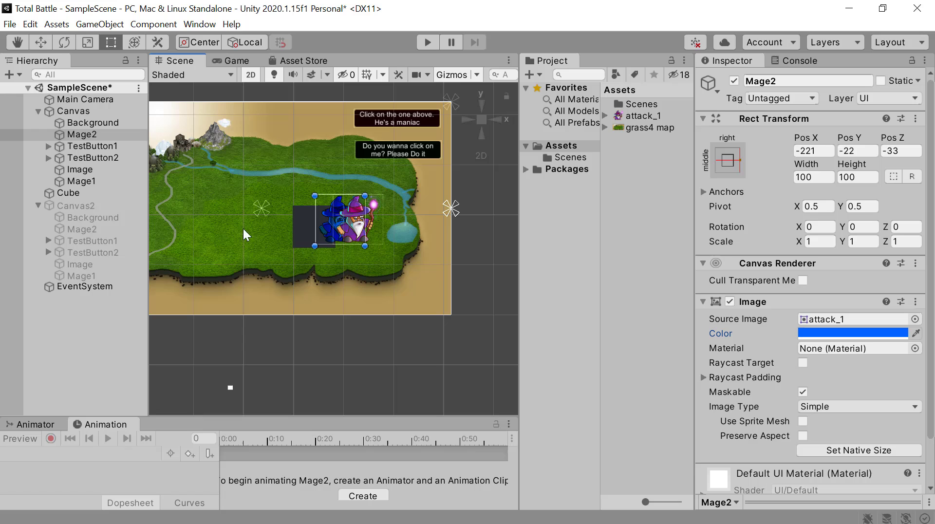
Tint Mage1's image yellow with the colour FEFF00.
left_click(107, 183)
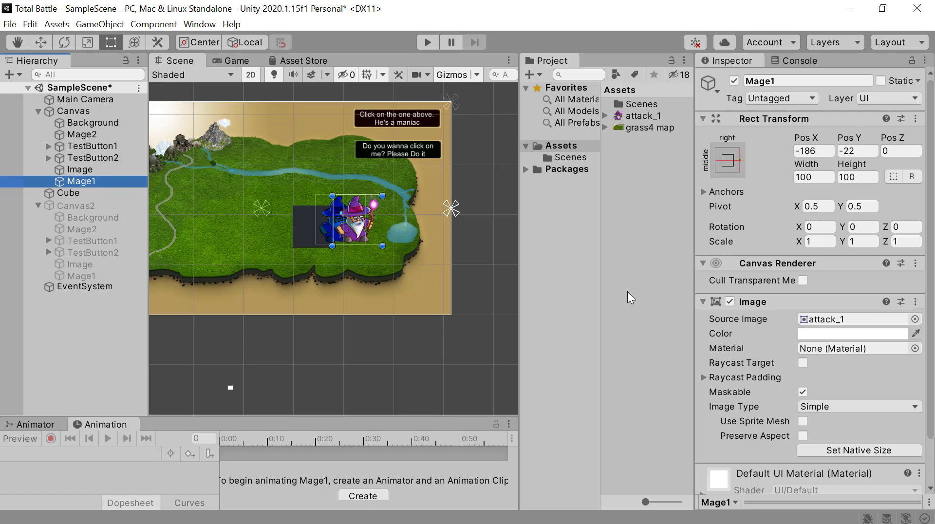
left_click(836, 334)
left_click(880, 226)
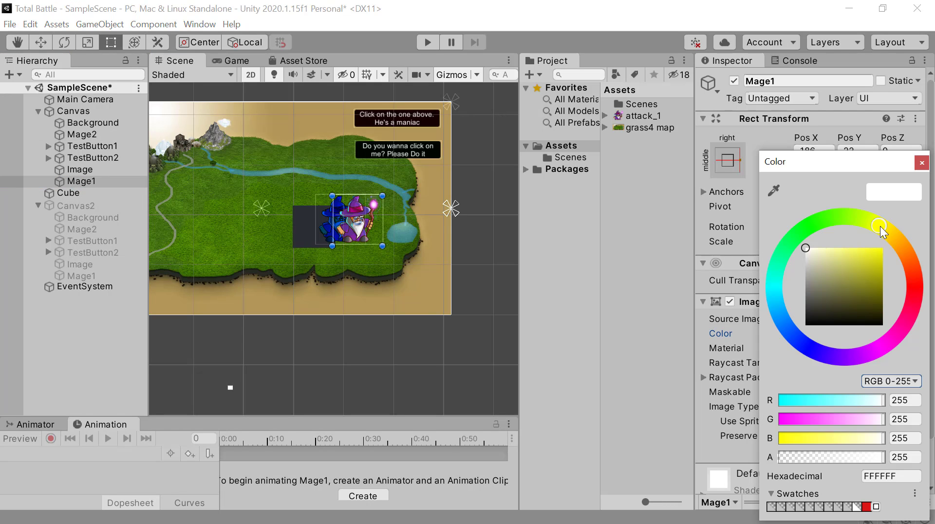
left_click_drag(873, 255, 890, 244)
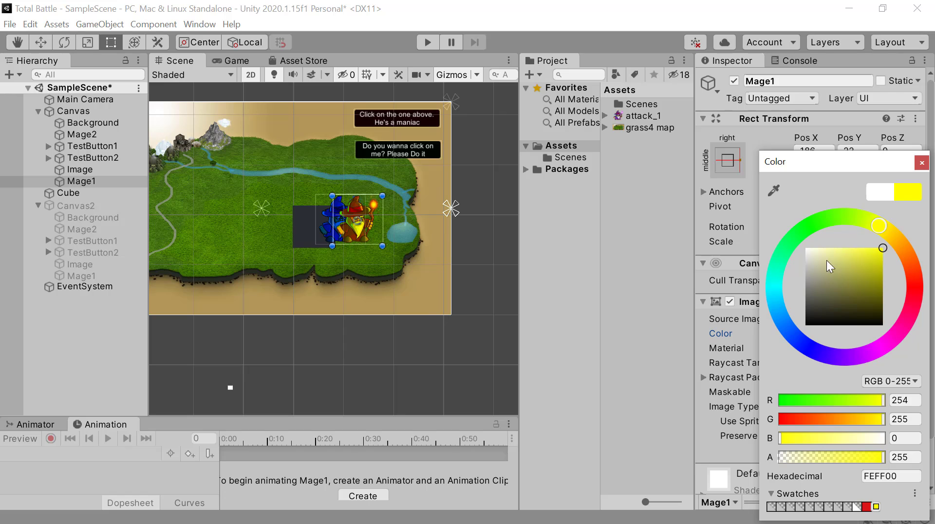
left_click(922, 162)
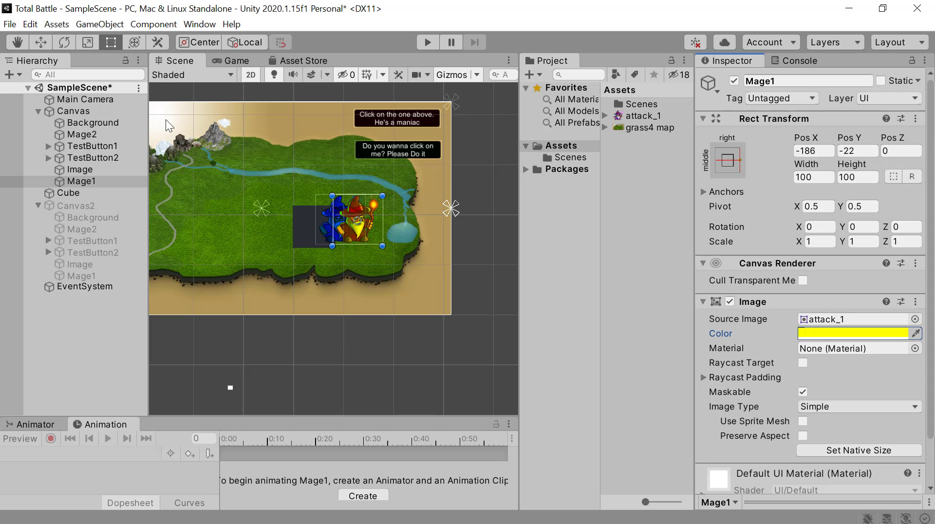
left_click(250, 75)
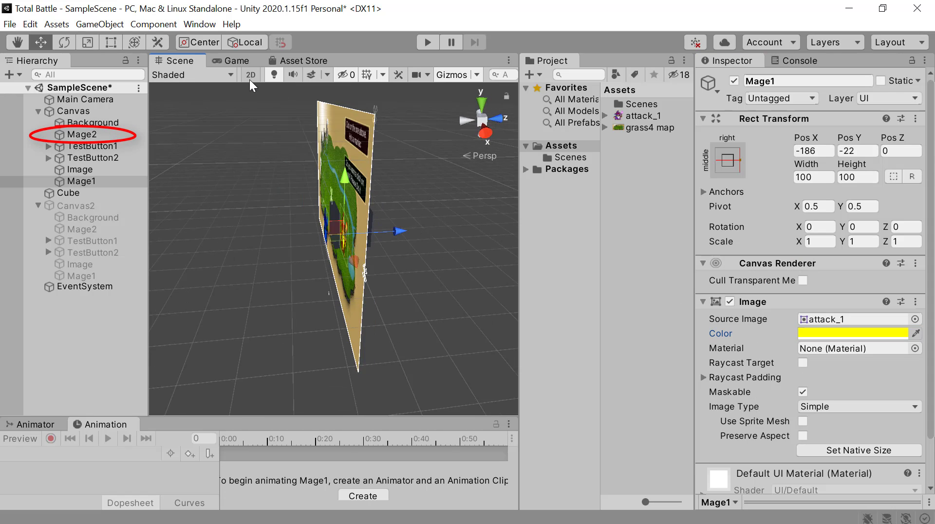
key("w")
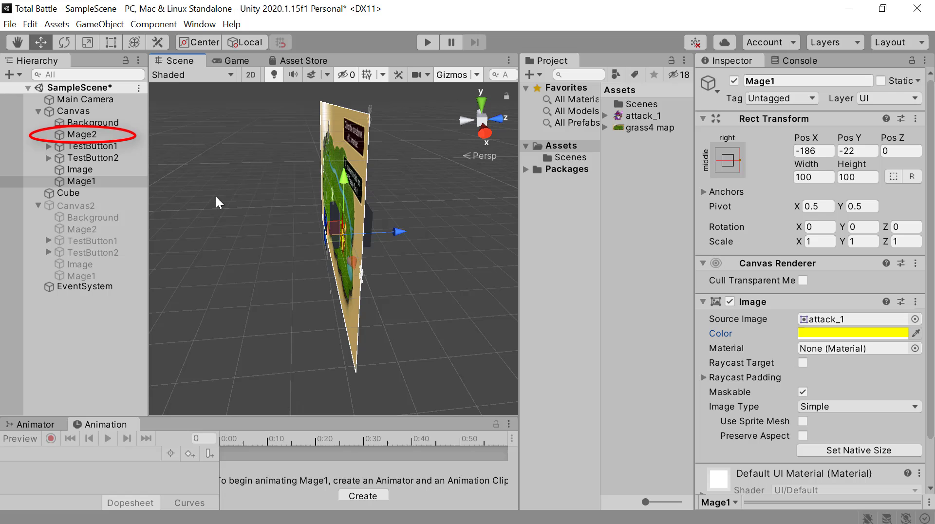
left_click(250, 75)
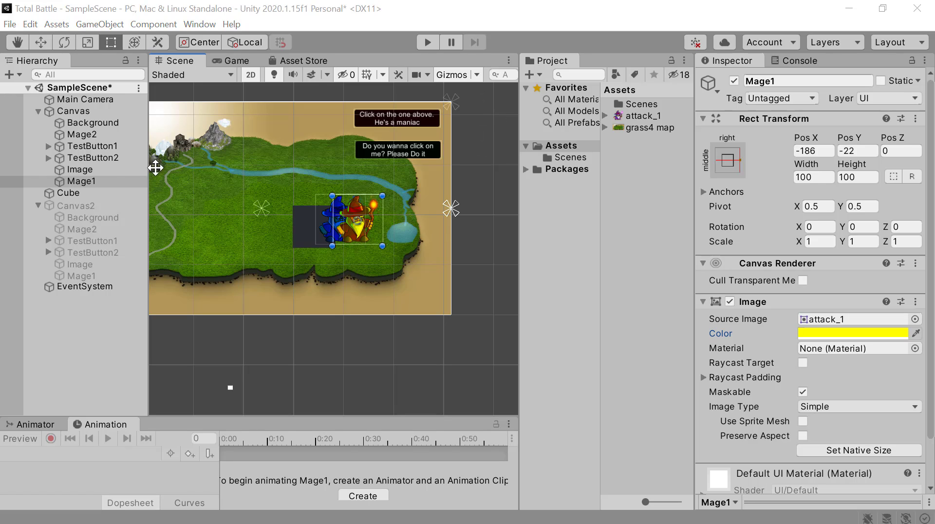
Activate Canvas2 and change its Render Mode to Screen Space - Camera.
left_click(104, 112)
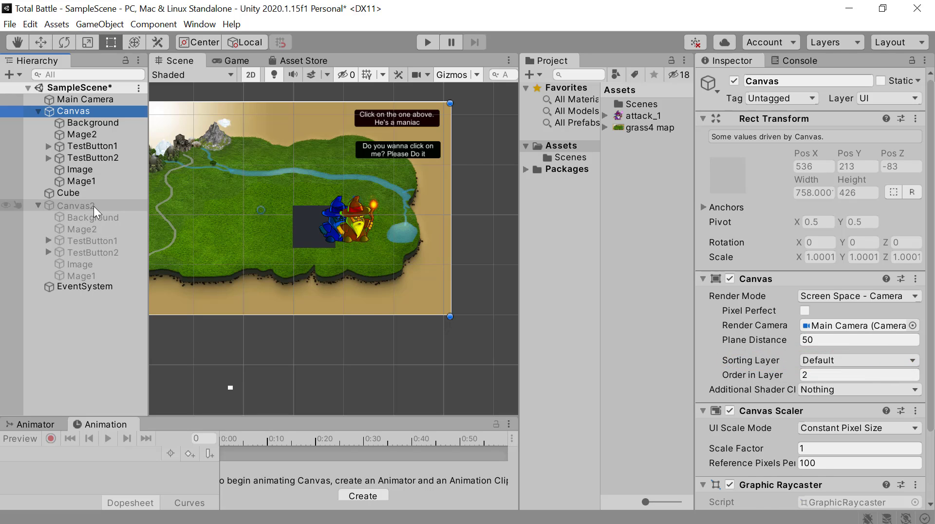
left_click(76, 206)
left_click(734, 80)
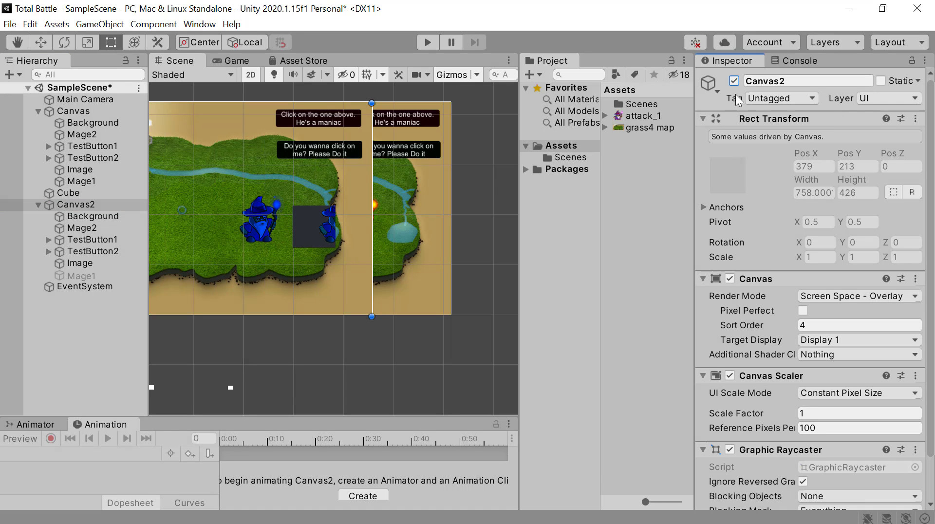
scroll(384, 351, "down", 5)
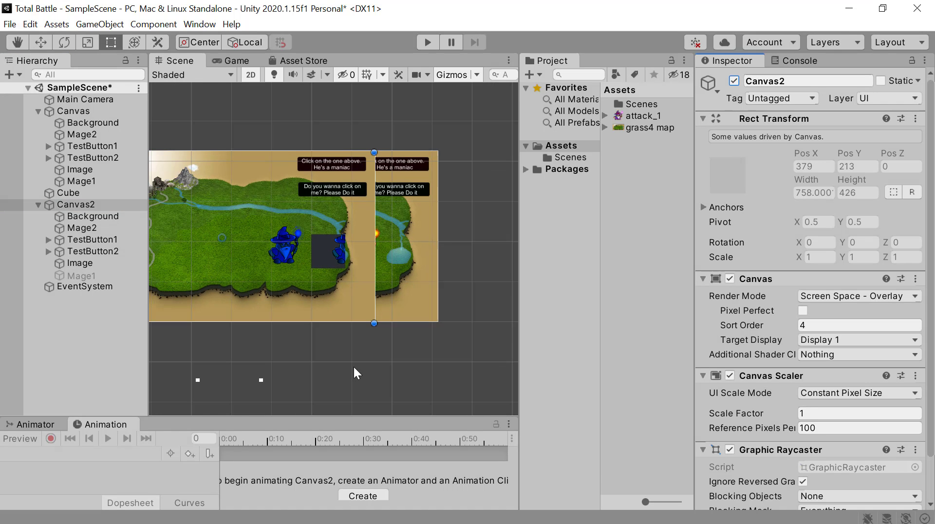
middle_click_drag(353, 366, 436, 373)
key("w")
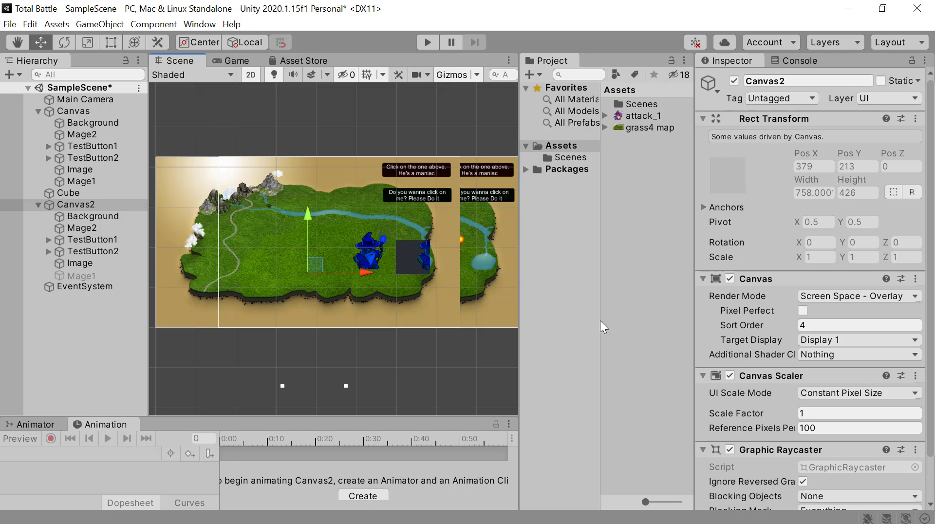
left_click(860, 296)
left_click(853, 327)
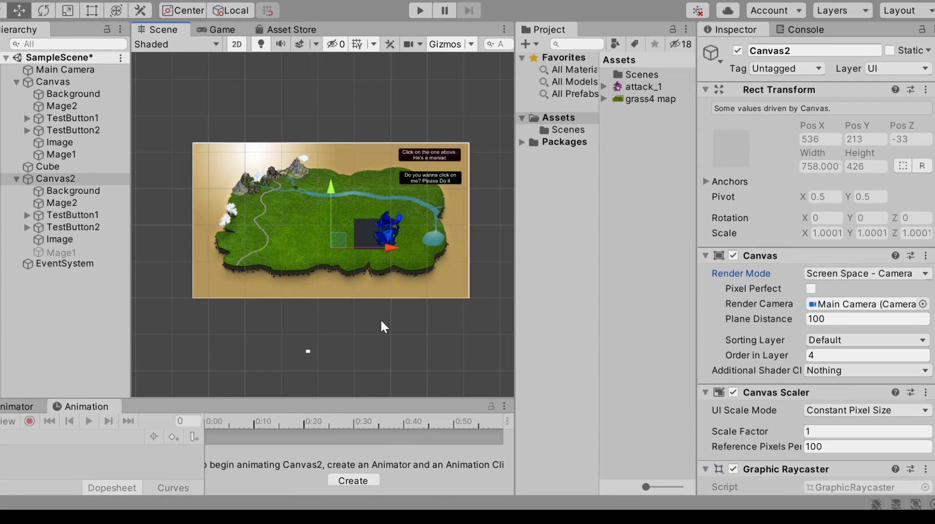
scroll(380, 318, "up", 3)
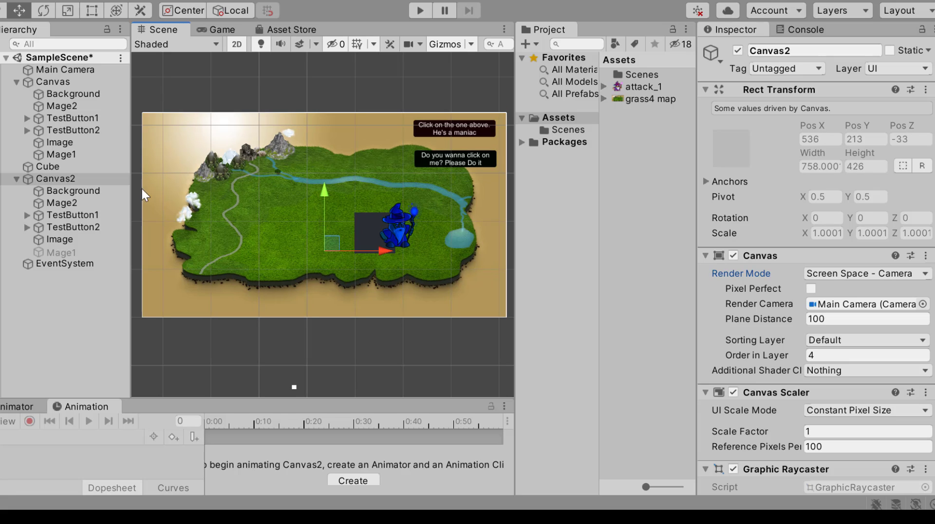
Set Order in Layer to 1 on both the first Canvas and Canvas2.
left_click(66, 179)
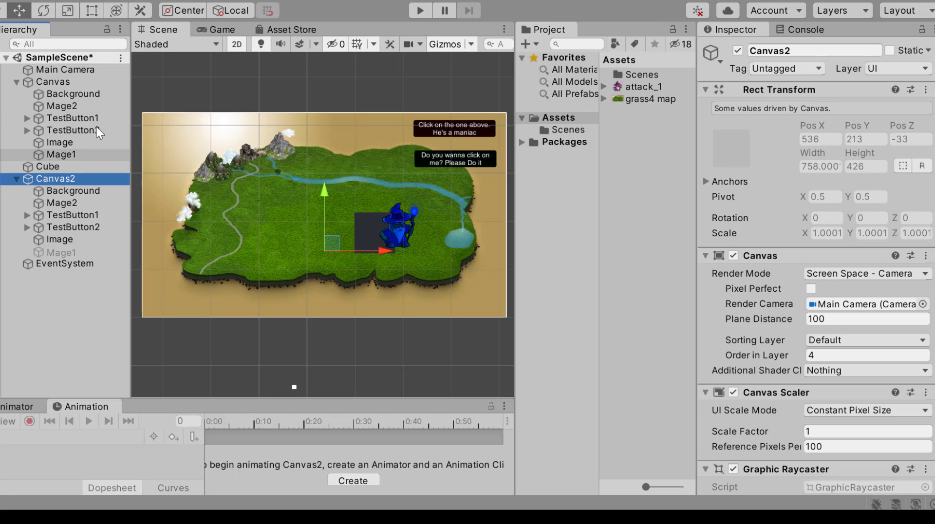
left_click(68, 81)
left_click(820, 355)
type("1")
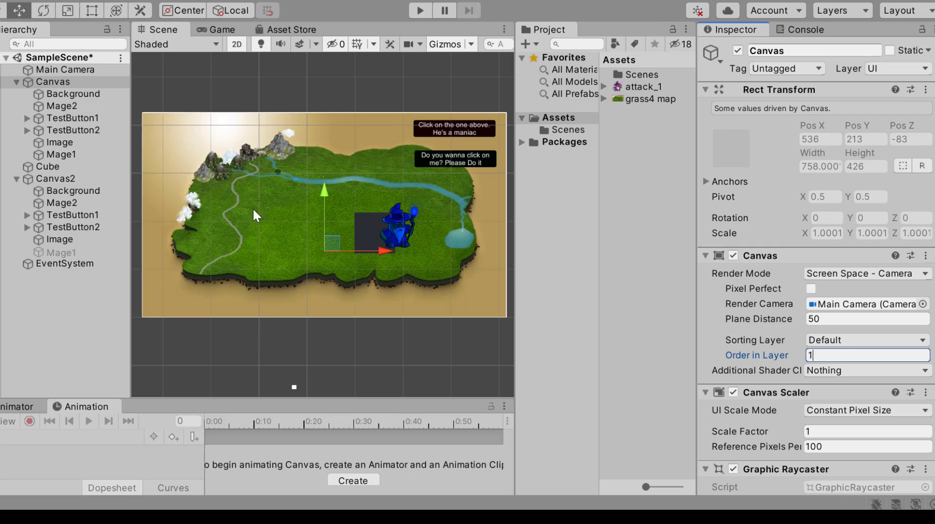
left_click(79, 178)
left_click(826, 355)
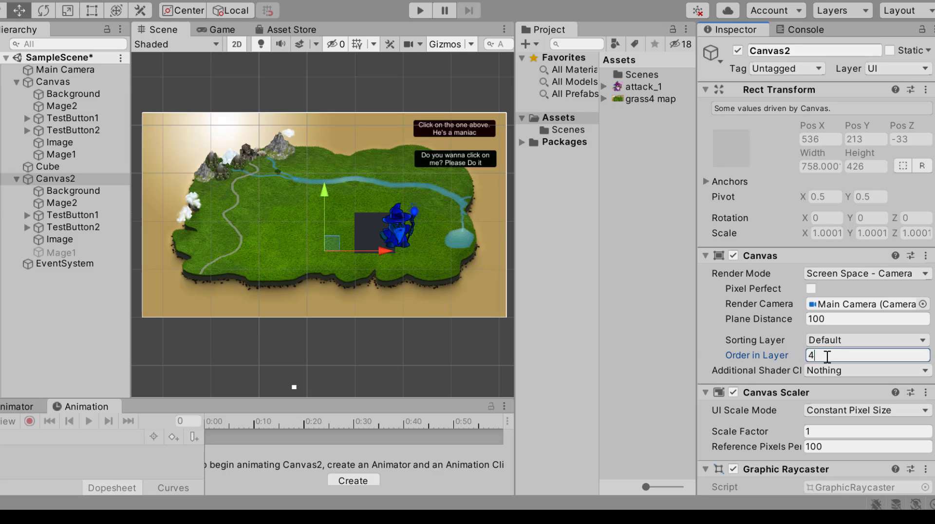
type("1")
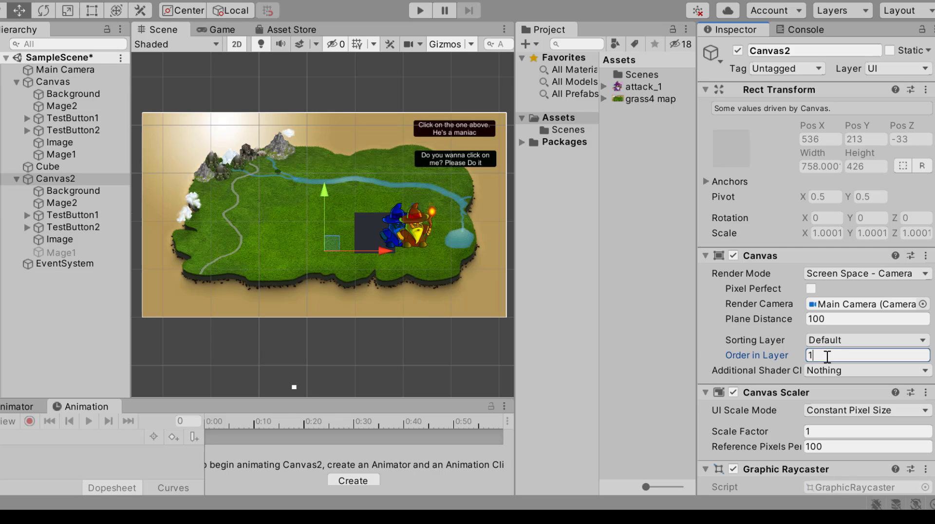
Add a new sorting layer named UI and look up the built-in UI entry among the project's layers.
left_click(878, 340)
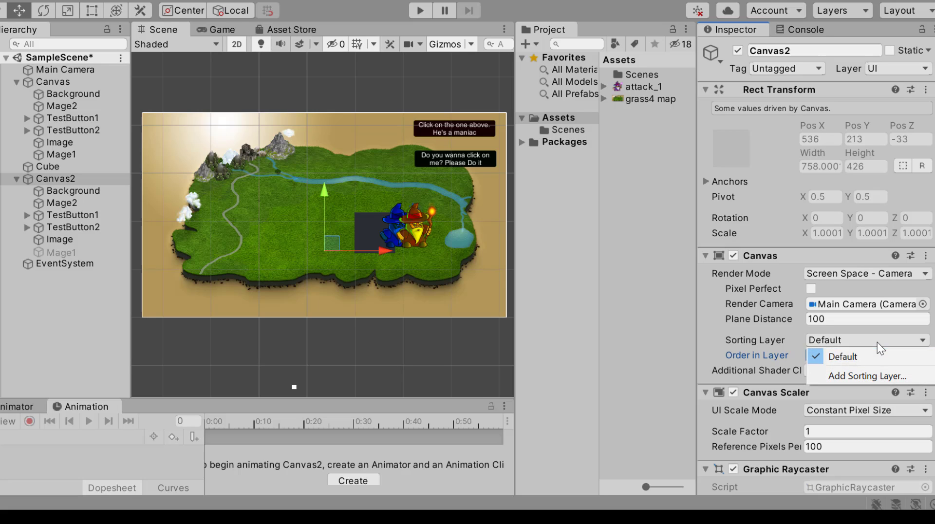
left_click(853, 378)
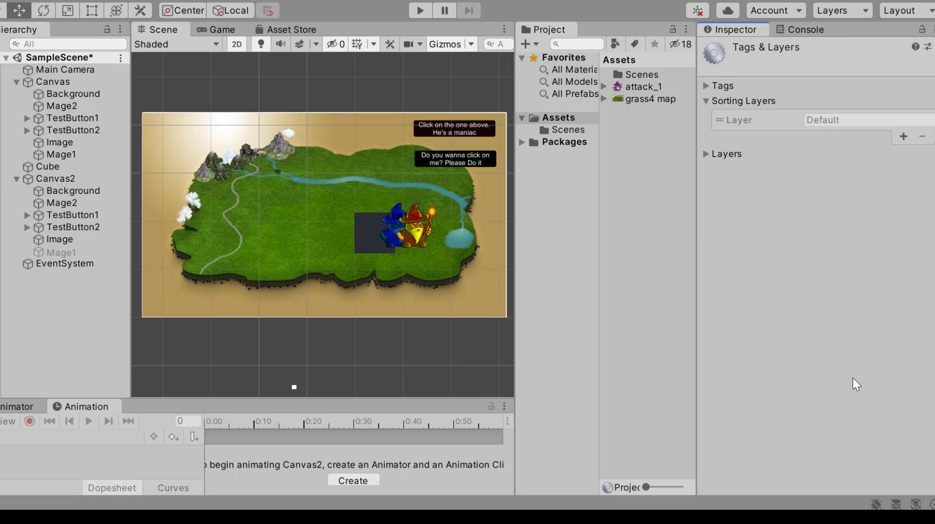
left_click(904, 137)
left_click(867, 136)
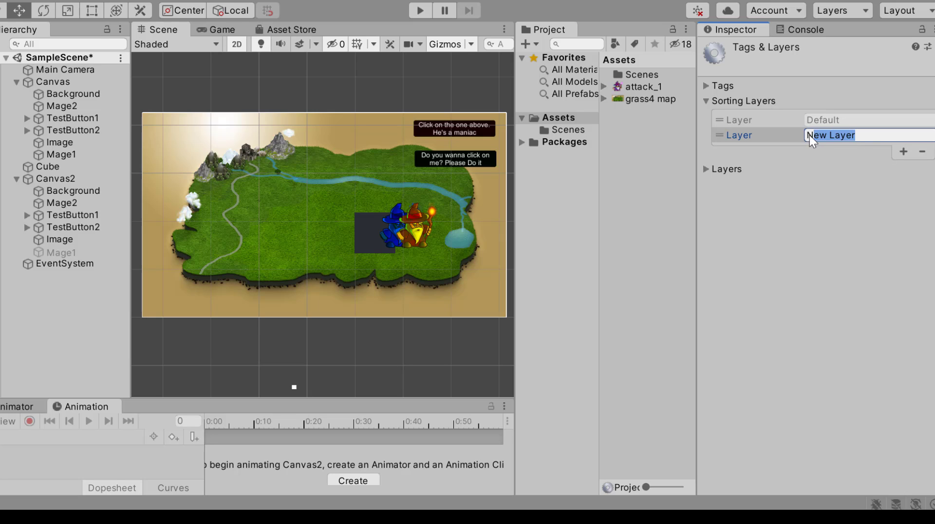
type("UI")
left_click(706, 170)
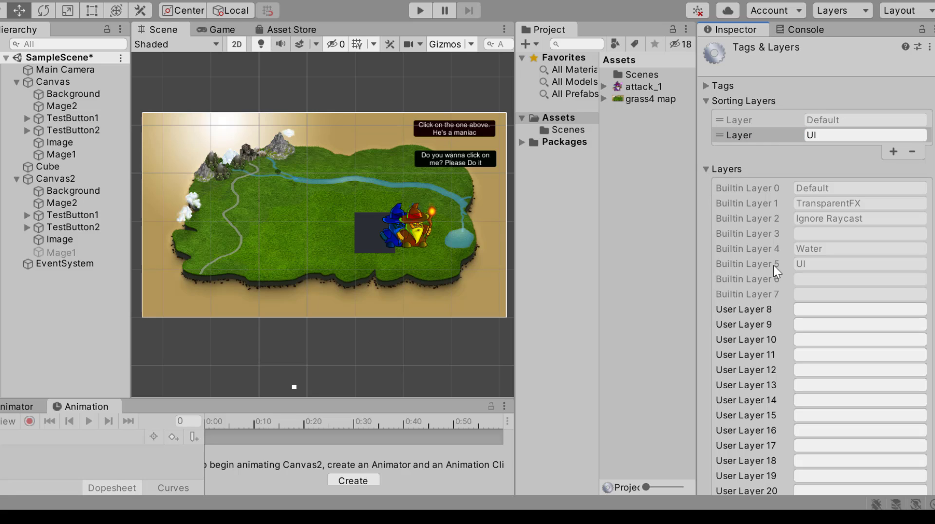
left_click(815, 265)
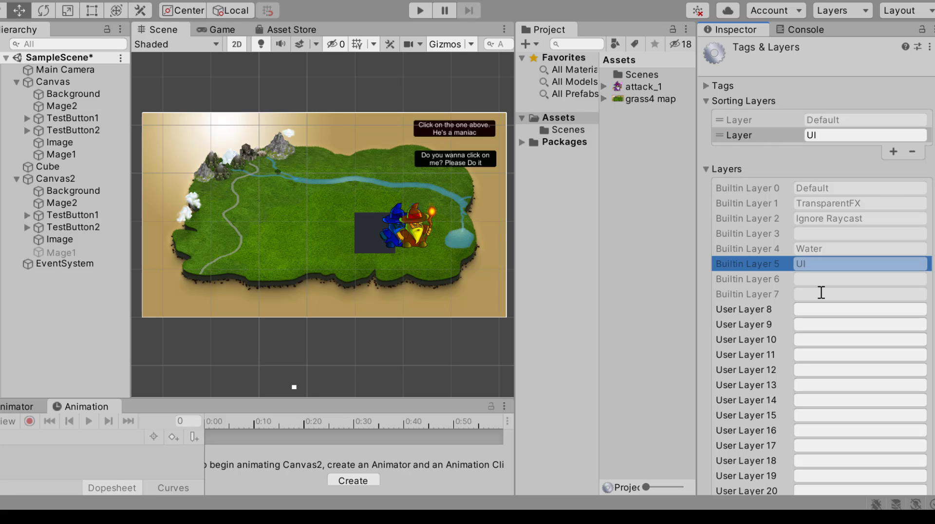
left_click(705, 168)
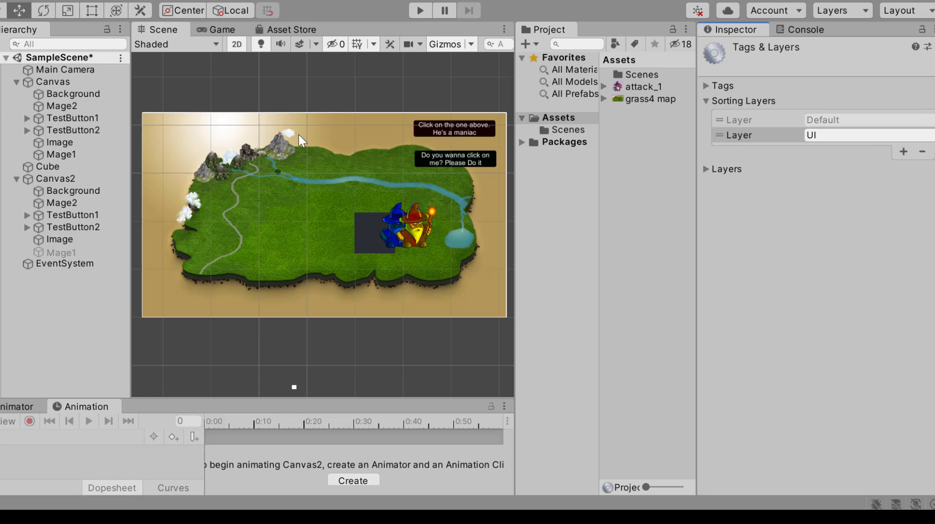
Assign the first Canvas to the UI sorting layer.
left_click(53, 83)
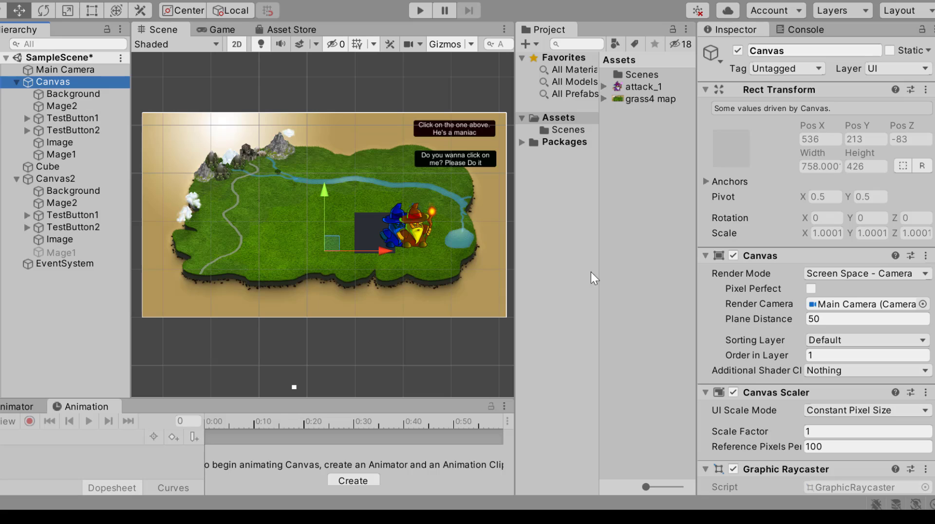
left_click(840, 340)
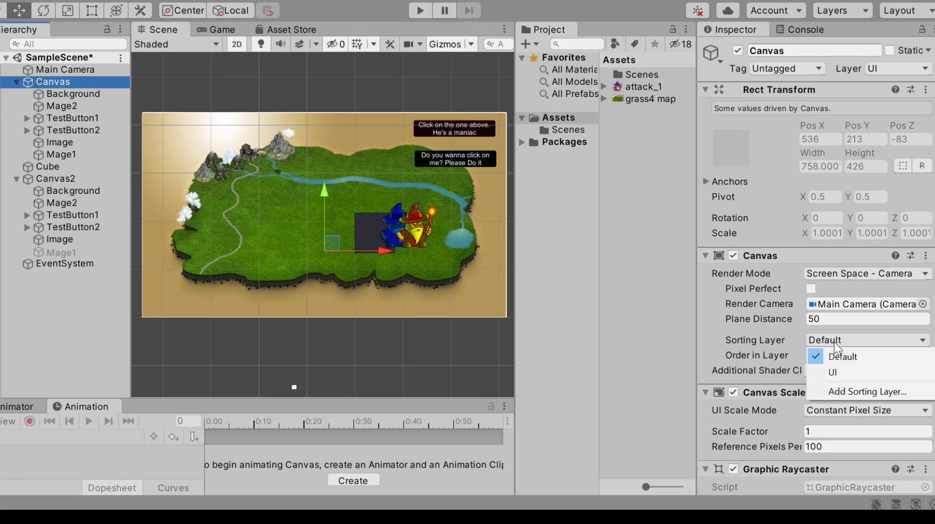
left_click(832, 372)
Reselect Default as Canvas2's sorting layer, then switch Canvas2 to the UI sorting layer.
left_click(72, 178)
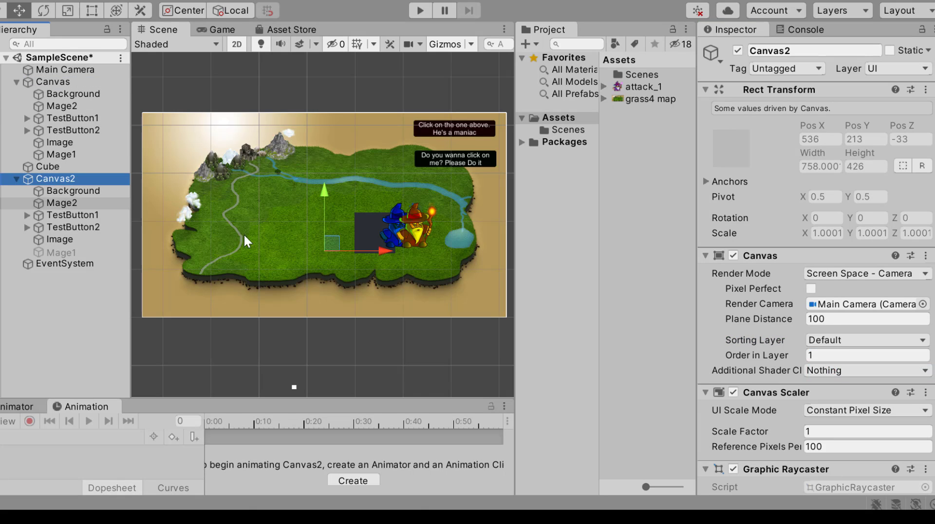
left_click(835, 343)
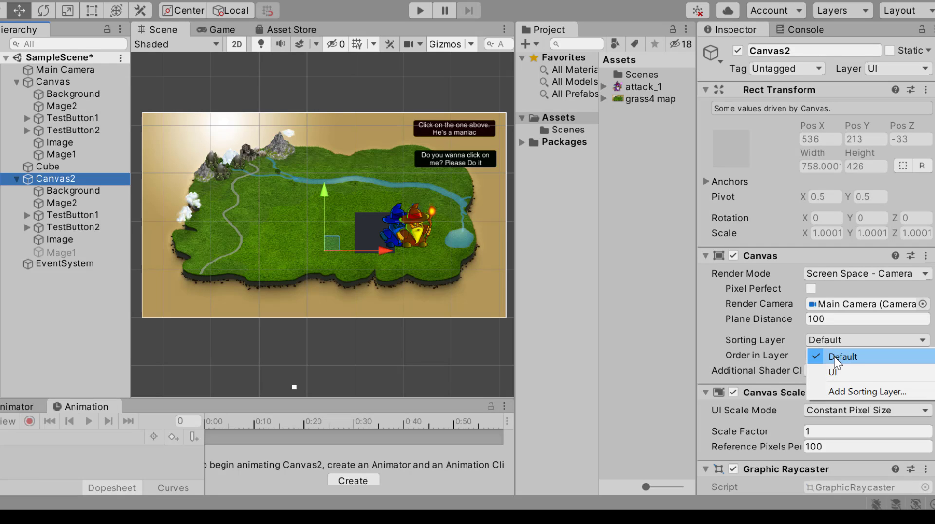
left_click(834, 357)
left_click(834, 357)
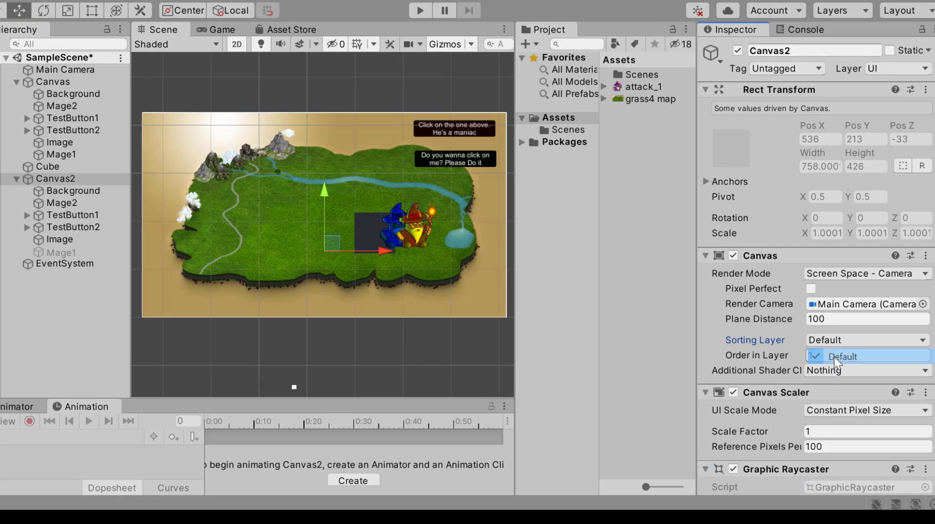
type("1")
left_click(836, 344)
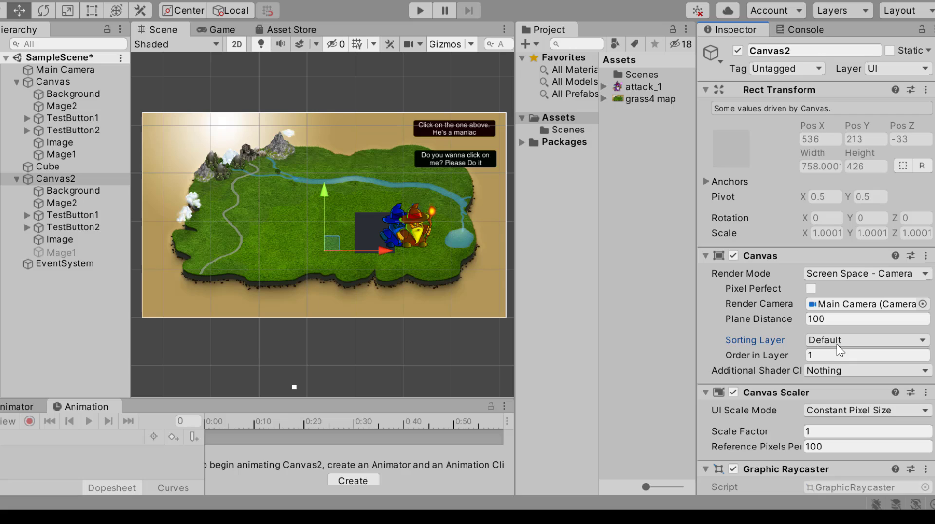
left_click(835, 374)
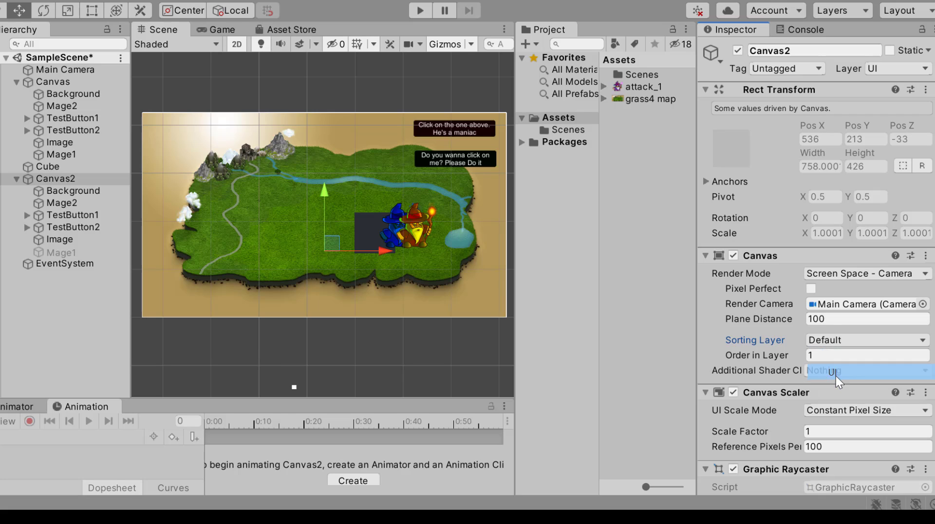
Switch the first Canvas's sorting layer to Default to compare its stacking with Canvas2, and set it back to UI.
left_click(69, 83)
left_click(838, 340)
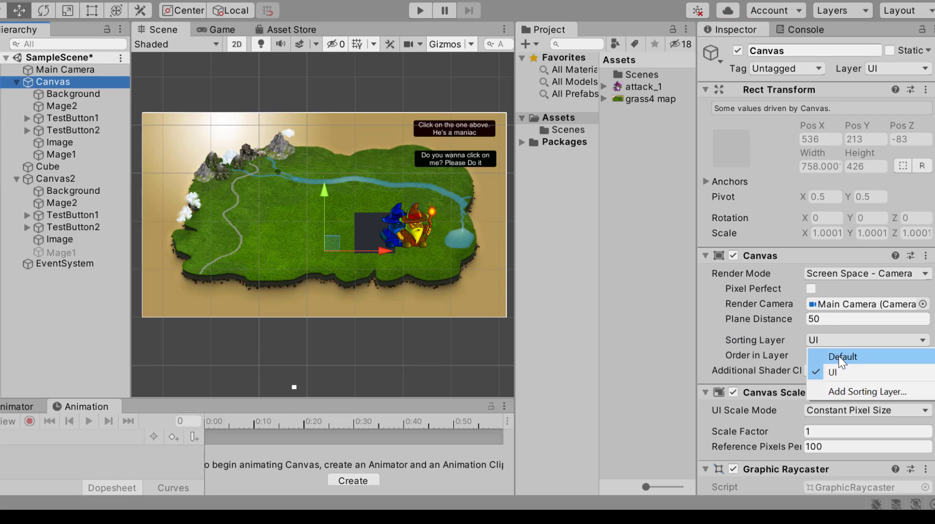
left_click(838, 356)
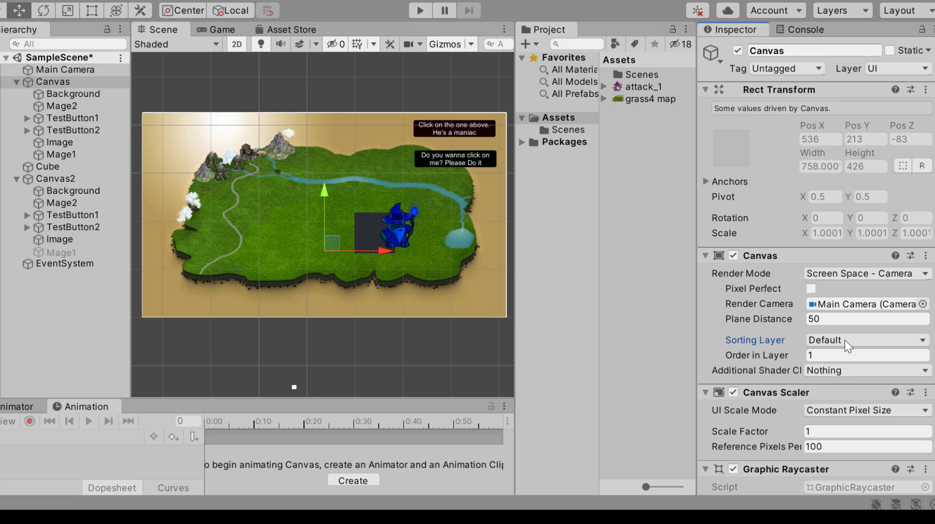
left_click(846, 343)
left_click(840, 369)
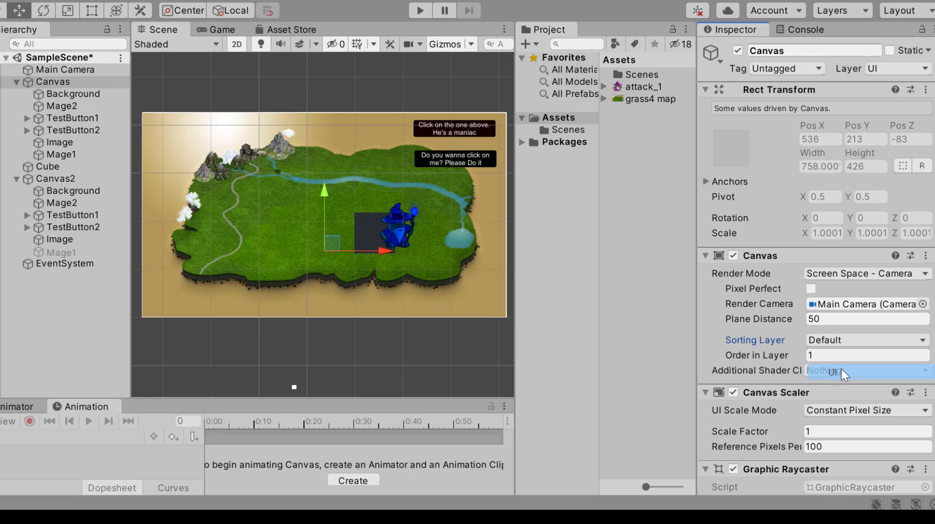
Set Canvas2's sorting layer to Default and deactivate Canvas2.
left_click(107, 178)
left_click(867, 339)
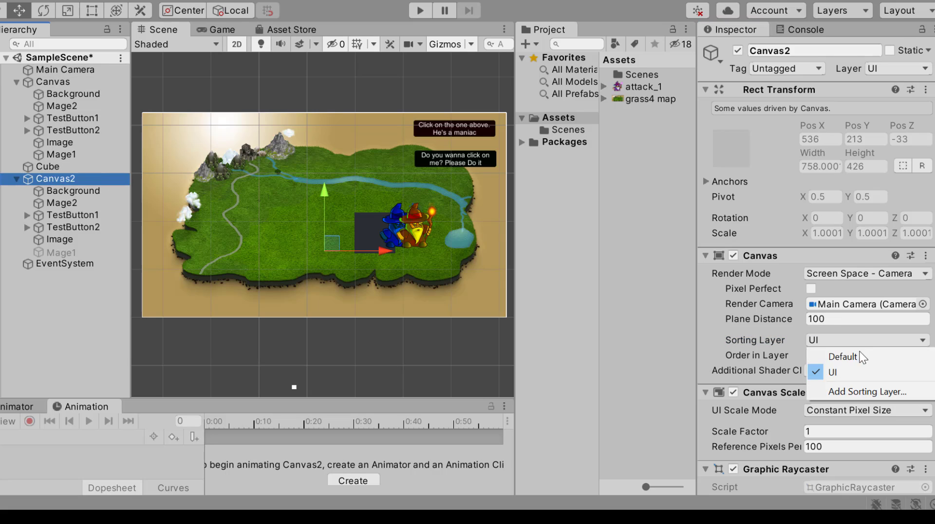
left_click(855, 354)
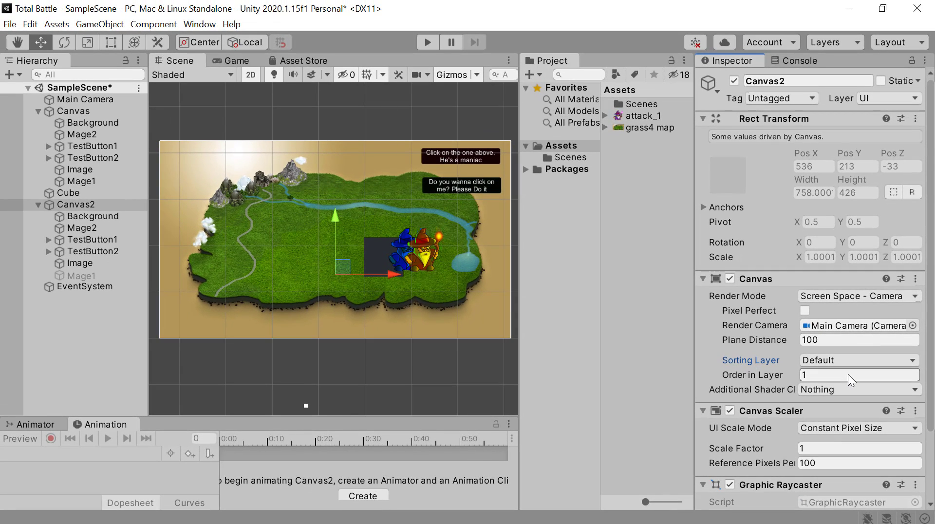
left_click(734, 80)
Change the first Canvas's Render Mode to World Space.
left_click(73, 111)
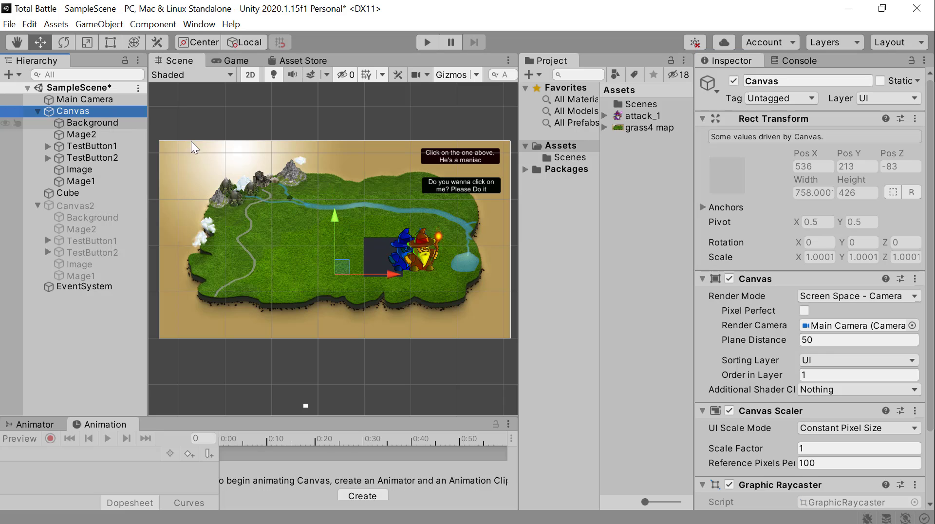
left_click(845, 296)
left_click(829, 340)
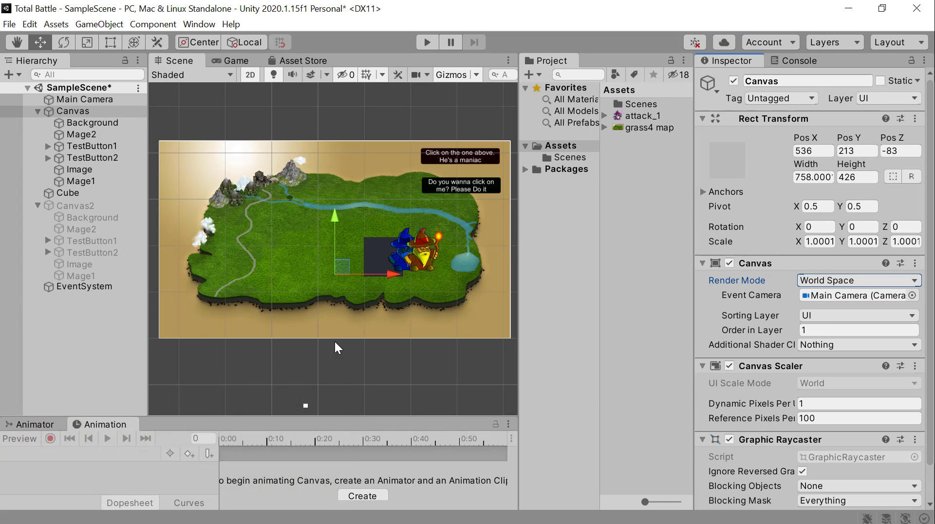
Shrink the first Canvas from its lower-left corner to about 660 wide and 328 high with the Rect tool.
left_click(110, 42)
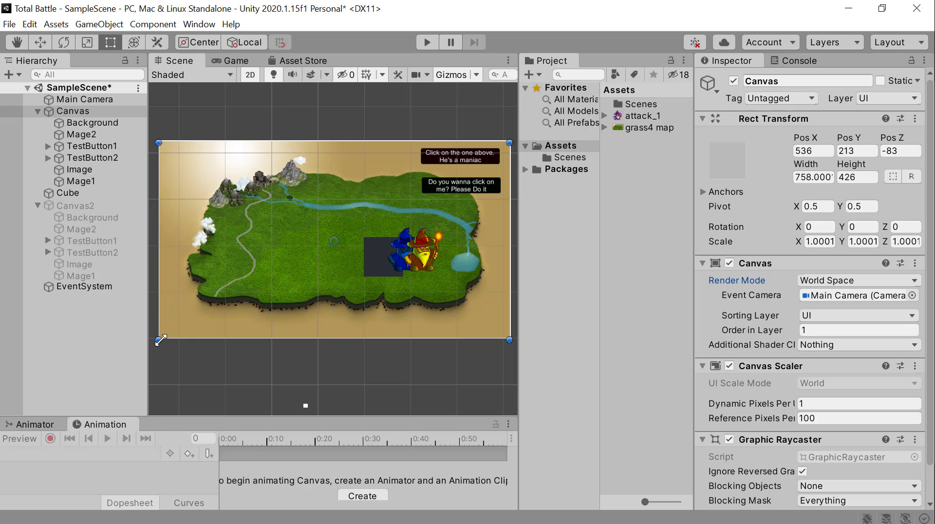
left_click_drag(160, 340, 204, 293)
key("w")
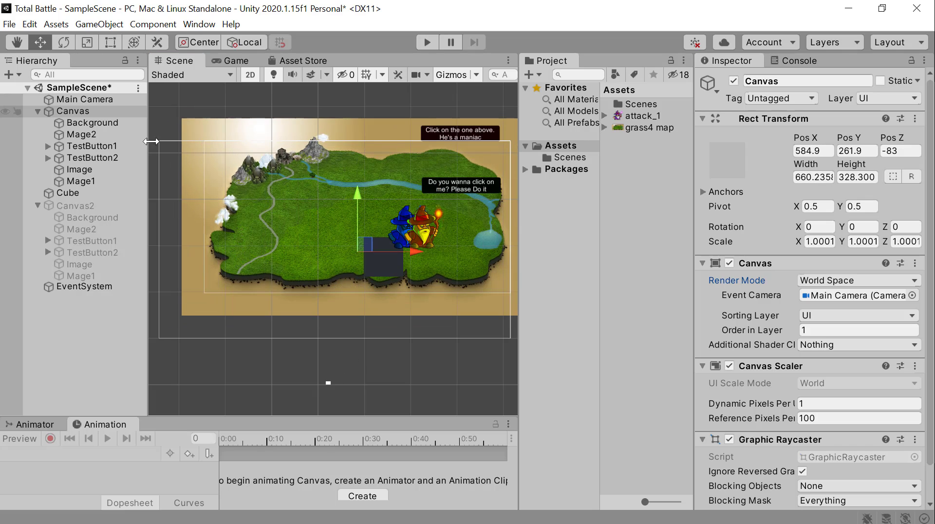
Move the first Canvas to about X 509, Y 345, and rotate it about 27 degrees around Z with the Transform tool.
left_click_drag(367, 355, 336, 204)
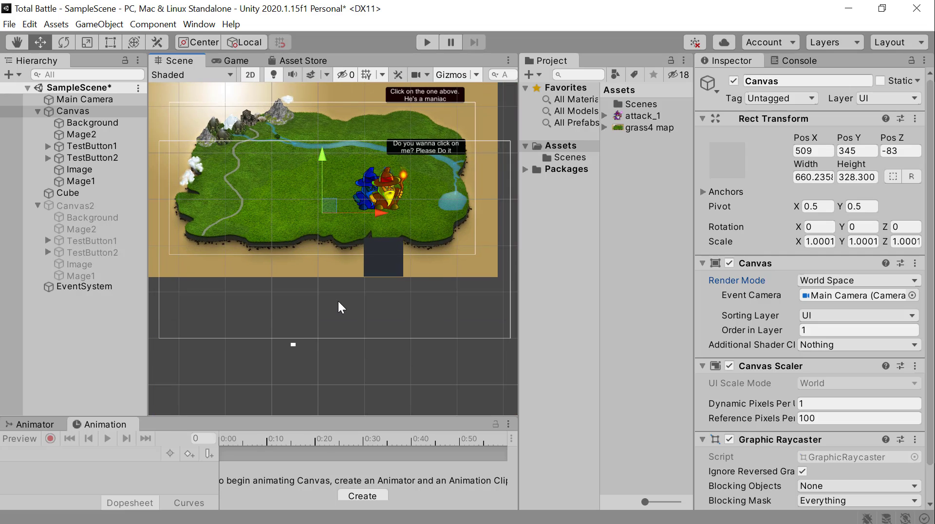
left_click(139, 43)
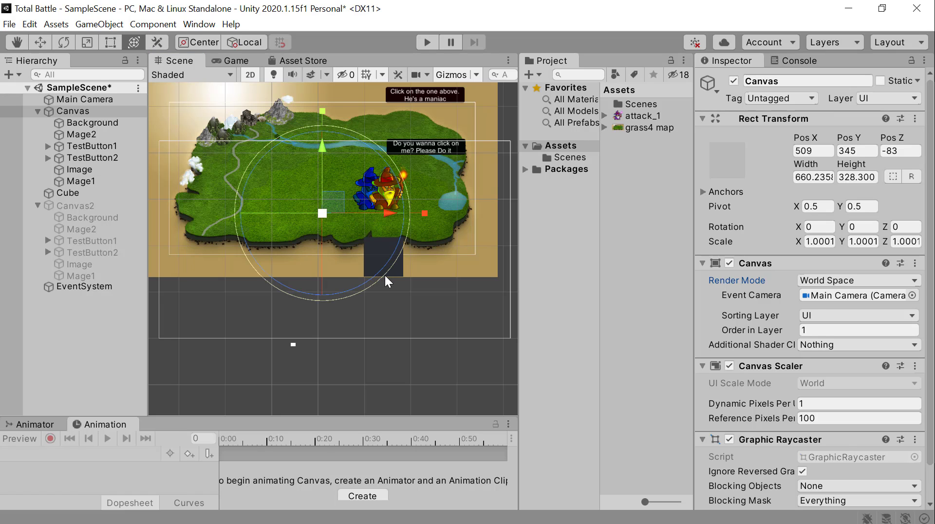
left_click_drag(399, 255, 402, 166)
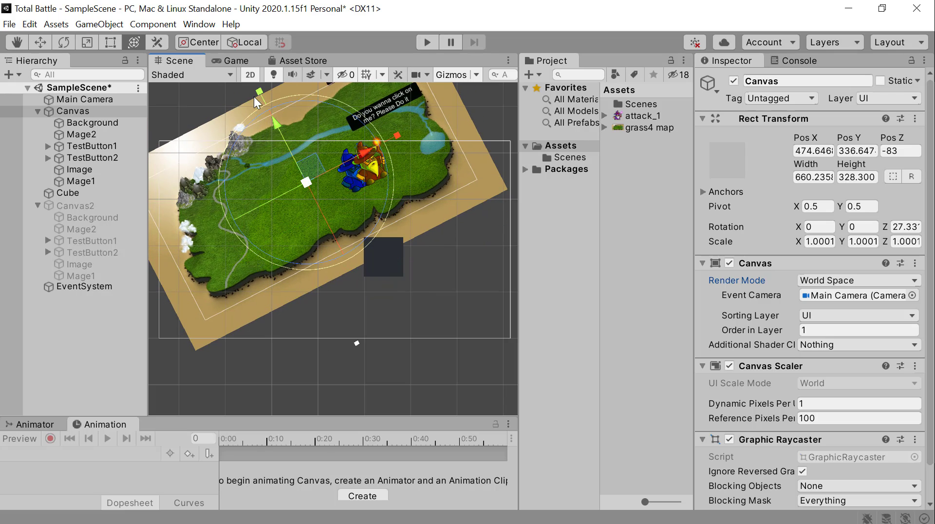
Switch the Scene to 3D view and move the Cube in front of the Canvas to about Y 369, Z -116.
left_click(251, 75)
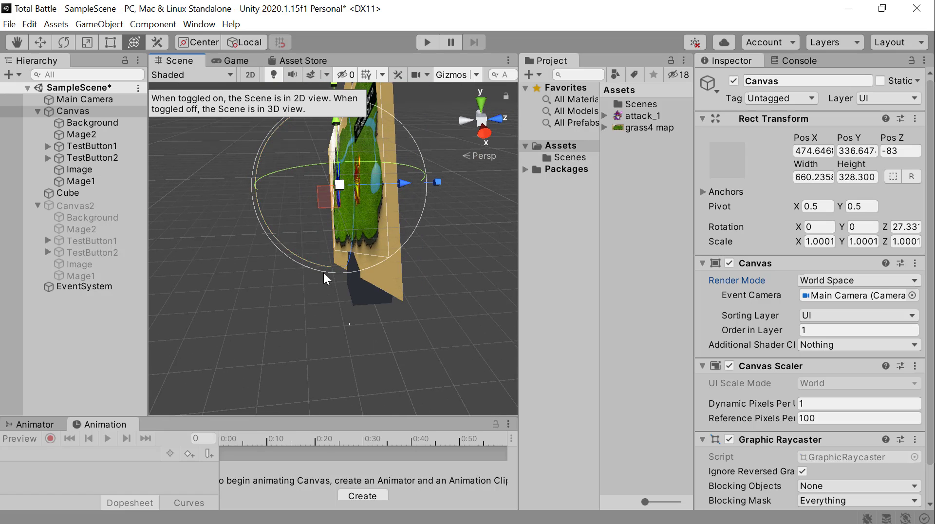
double_click(102, 195)
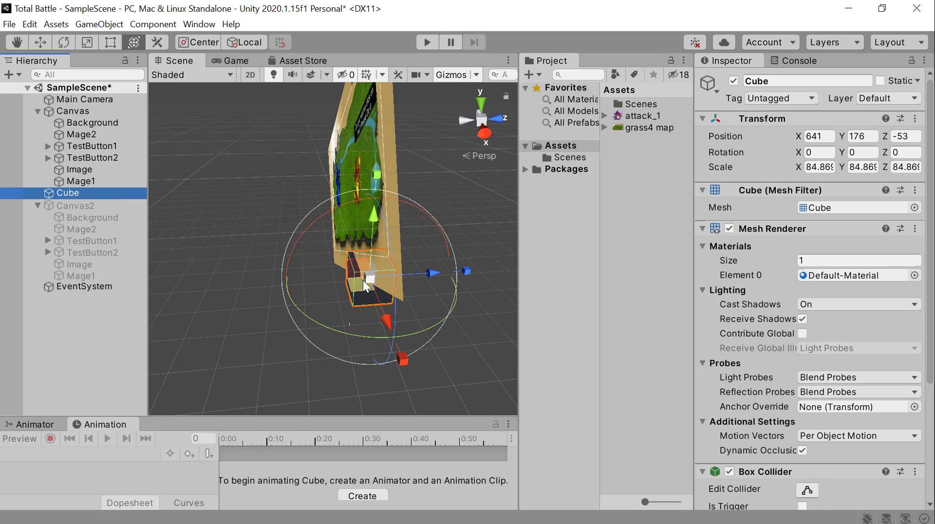
mouse_move(364, 276)
left_mouse_down()
mouse_move(358, 215)
mouse_move(368, 282)
left_mouse_up()
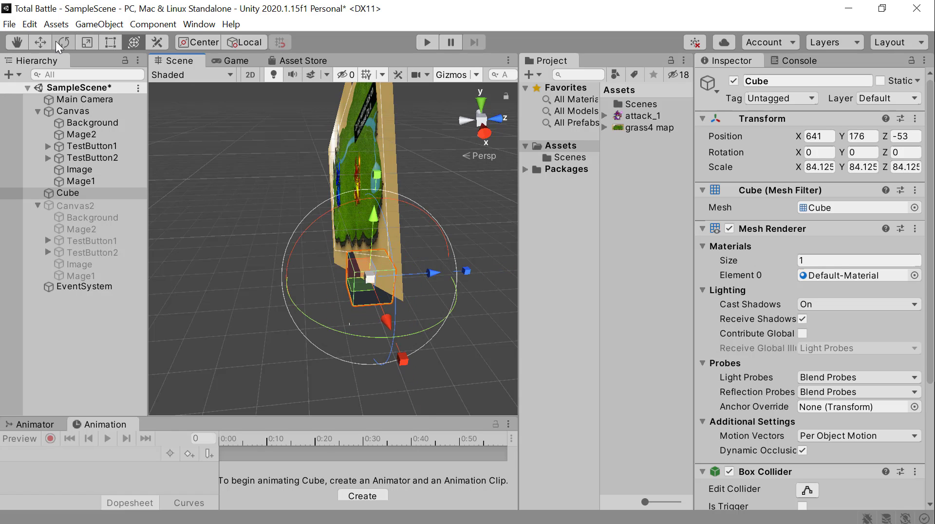
left_click(38, 46)
left_click_drag(369, 273, 338, 189)
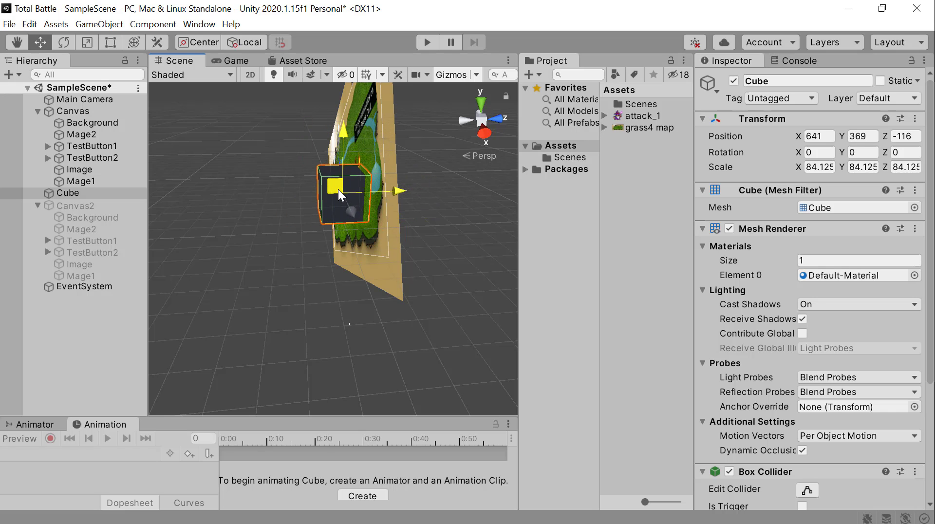
Return the Scene to 2D view and undo the Cube changes and the Canvas's rotation, move and resize.
left_click(249, 76)
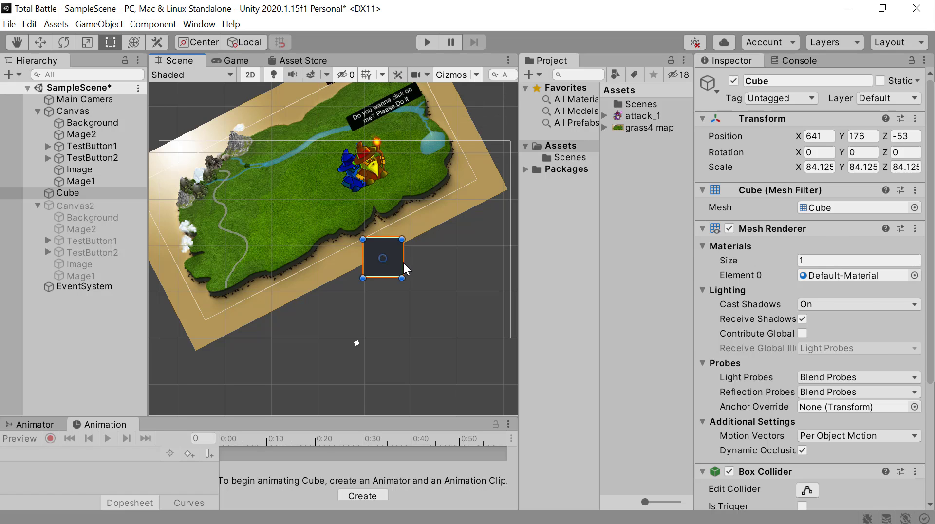
left_click(404, 269)
key("ctrl+z")
key("ctrl+z")
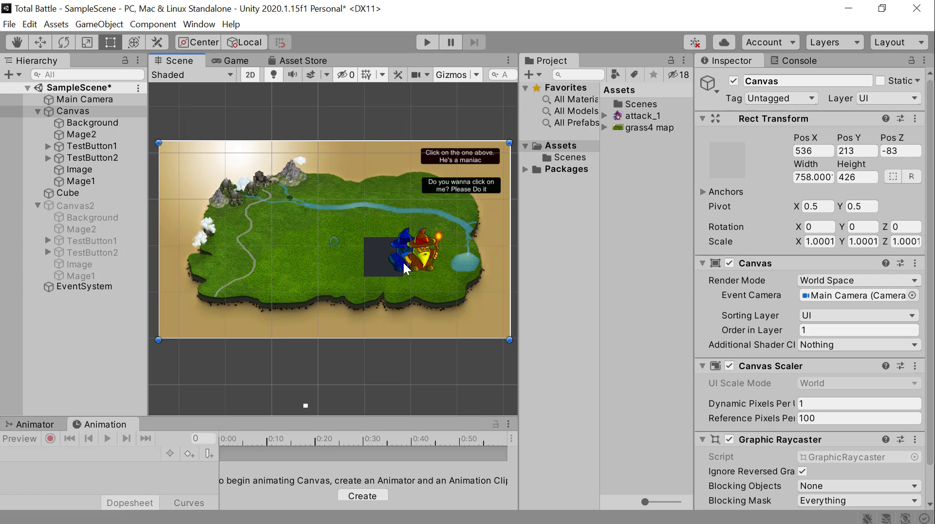
left_click(822, 280)
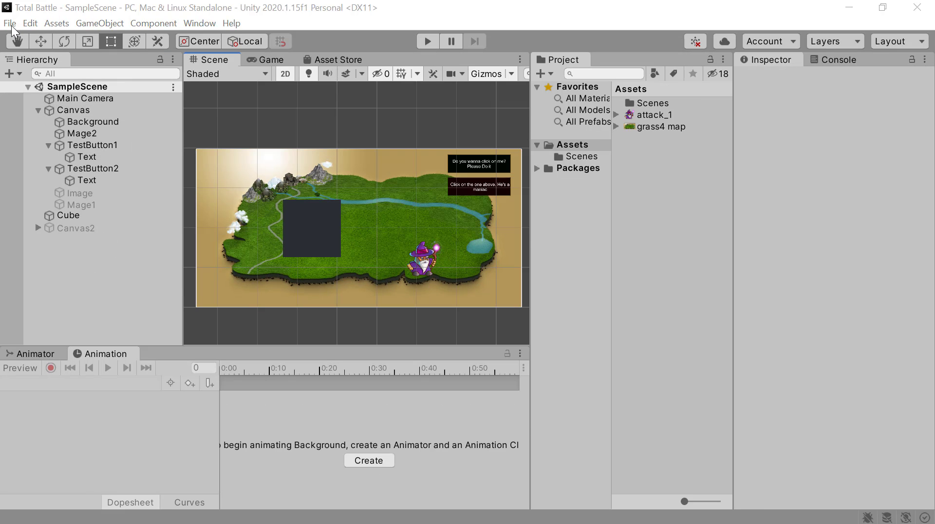
Switch the project's build platform to Android and close the Build Settings.
left_click(10, 23)
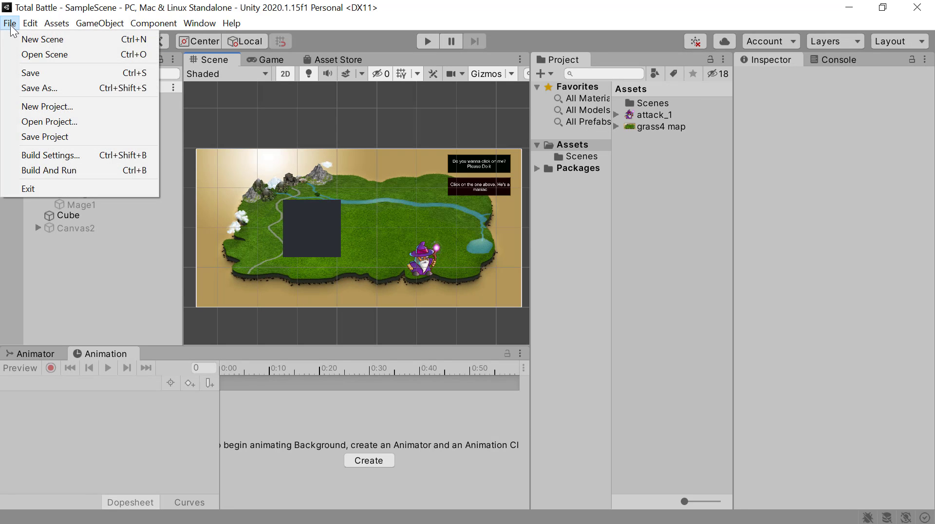
left_click(36, 153)
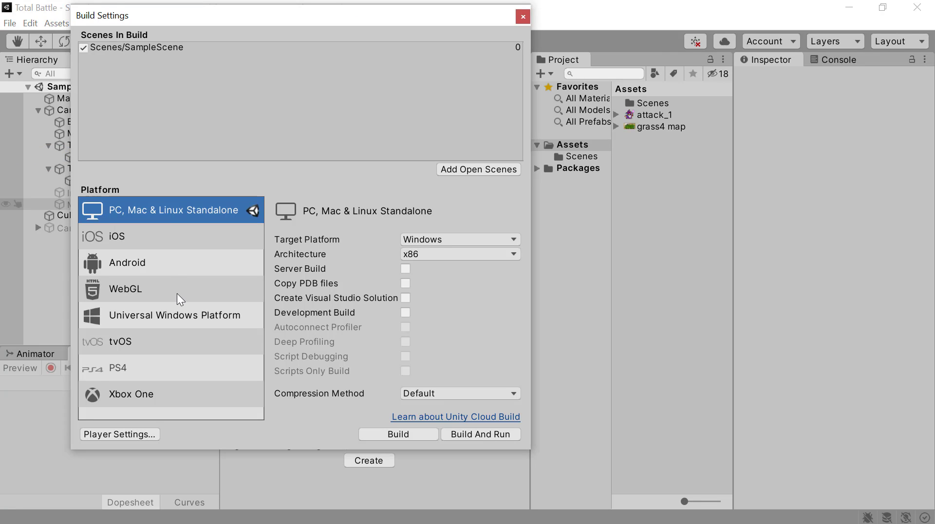
left_click(162, 264)
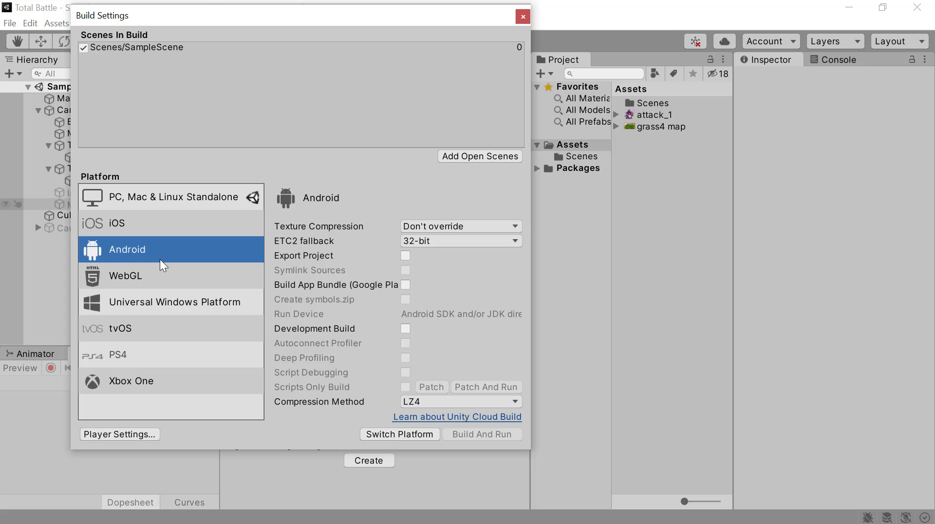
left_click(395, 433)
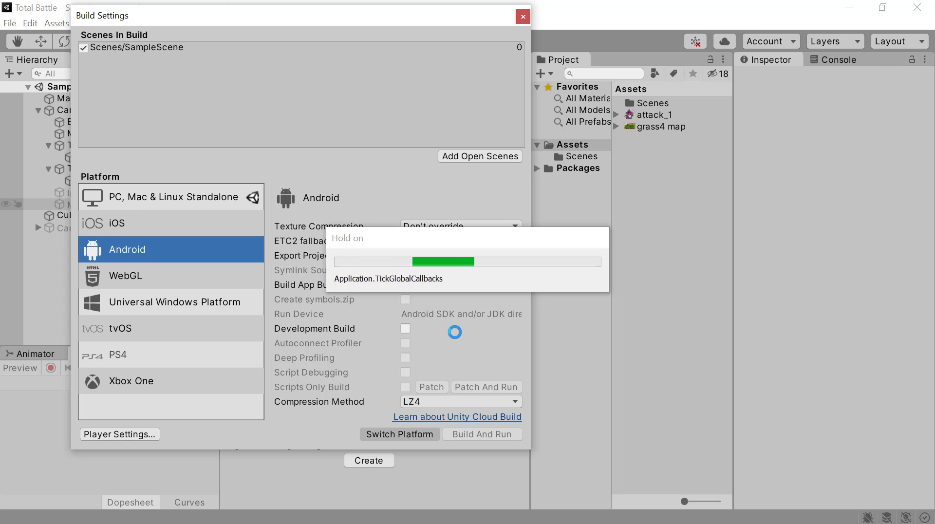
left_click(523, 17)
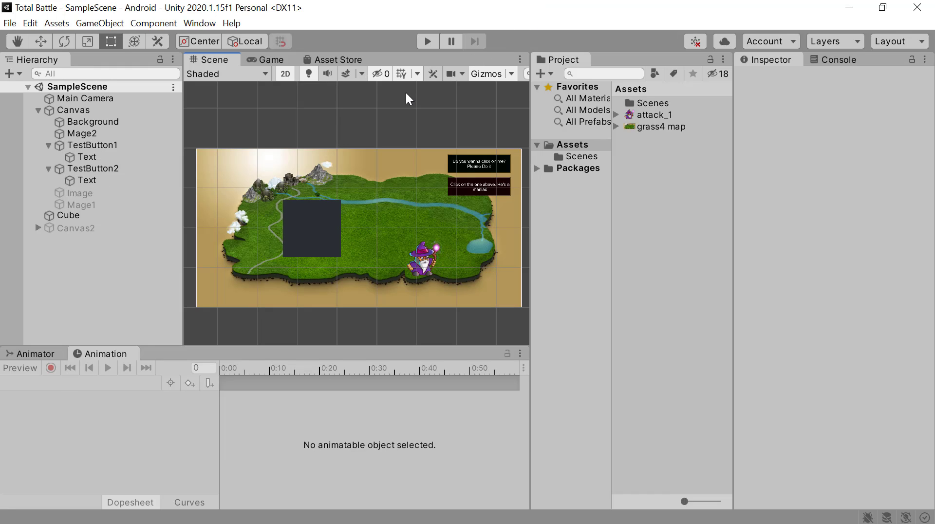
Show the Game view and list its available resolutions and aspect ratios.
left_click(273, 60)
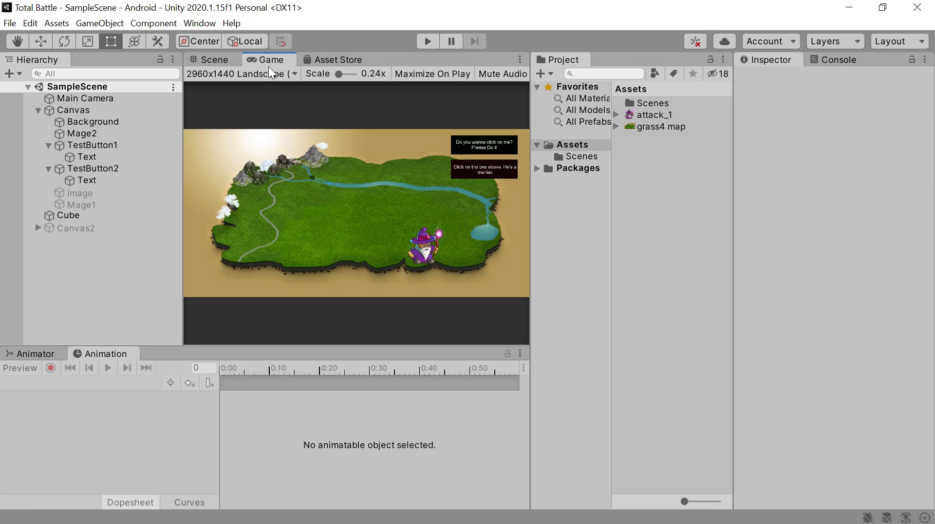
left_click(272, 74)
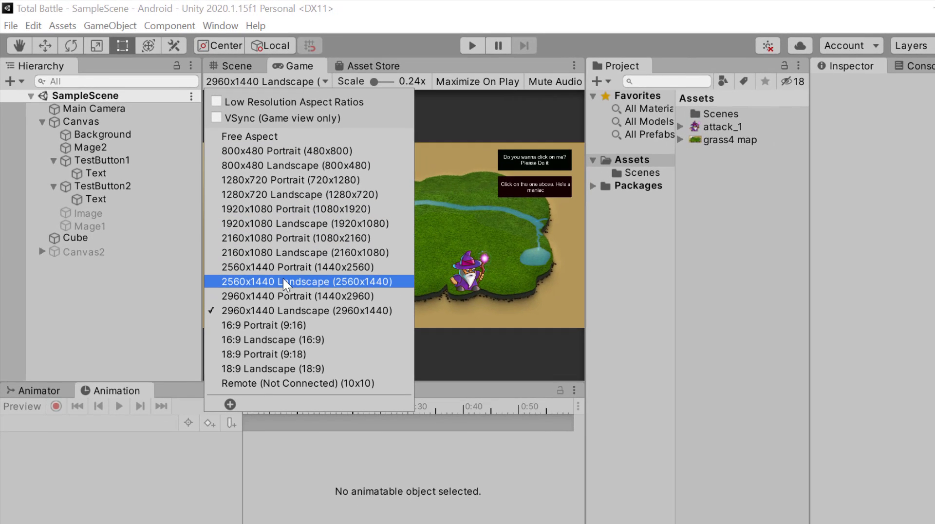
Start defining a custom Game view preset of type Aspect Ratio with width 16 and height 9, and cancel it.
left_click(230, 404)
left_click(355, 442)
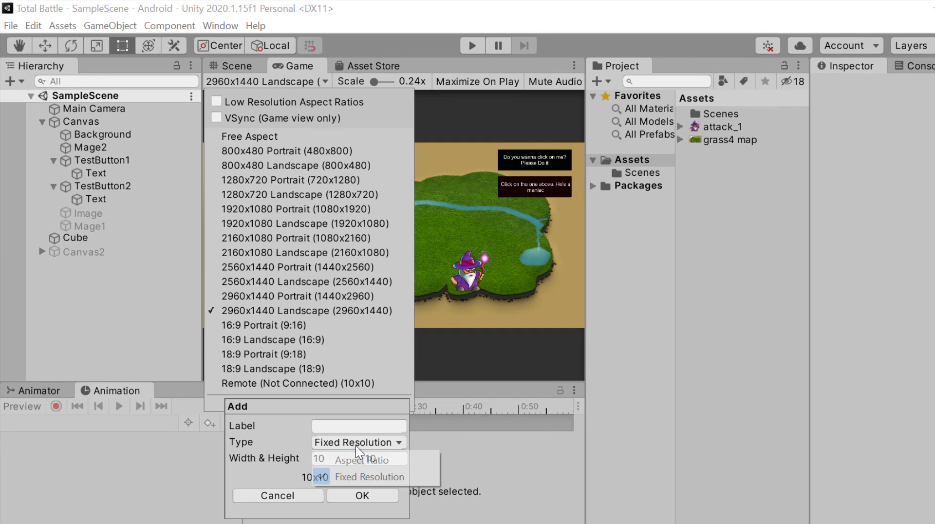
left_click(383, 458)
left_click(336, 460)
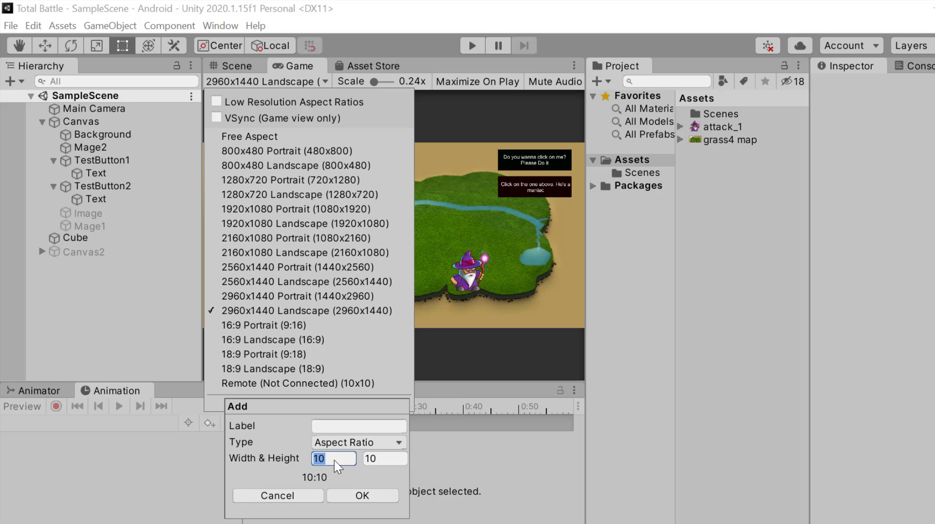
type("16")
left_click(383, 461)
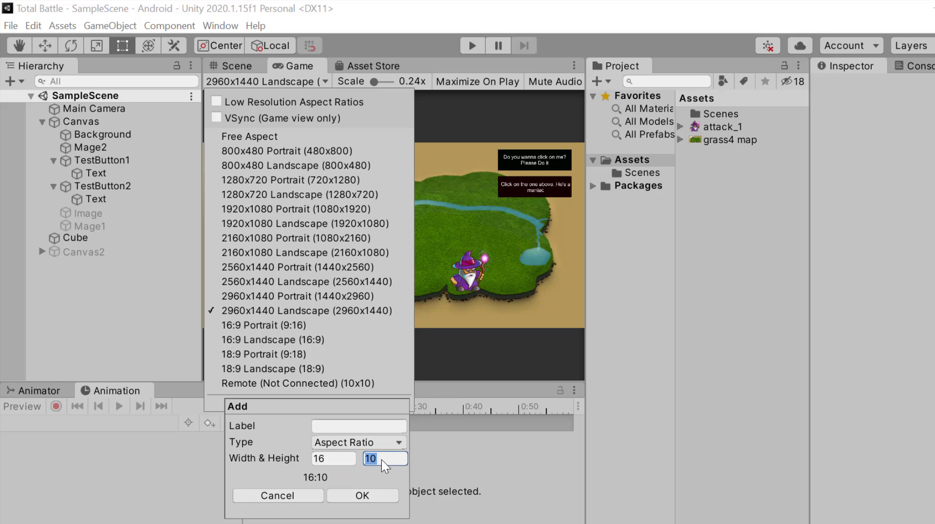
type("9")
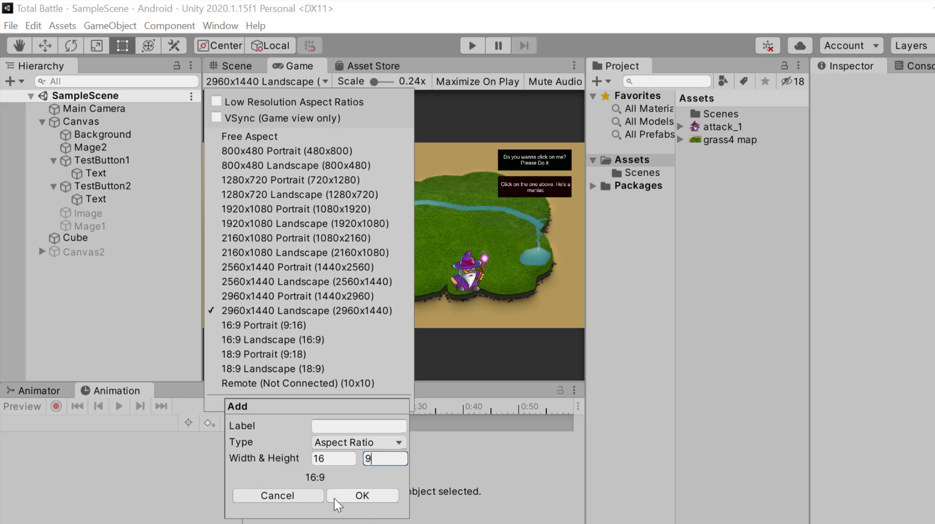
left_click(276, 495)
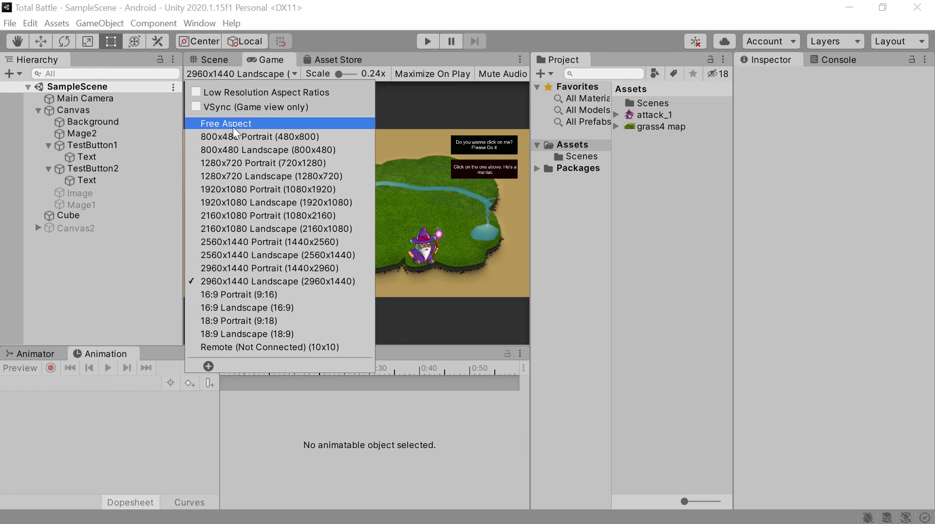
Change the Main Camera's Background colour to bright yellow.
left_click(102, 99)
left_click(876, 221)
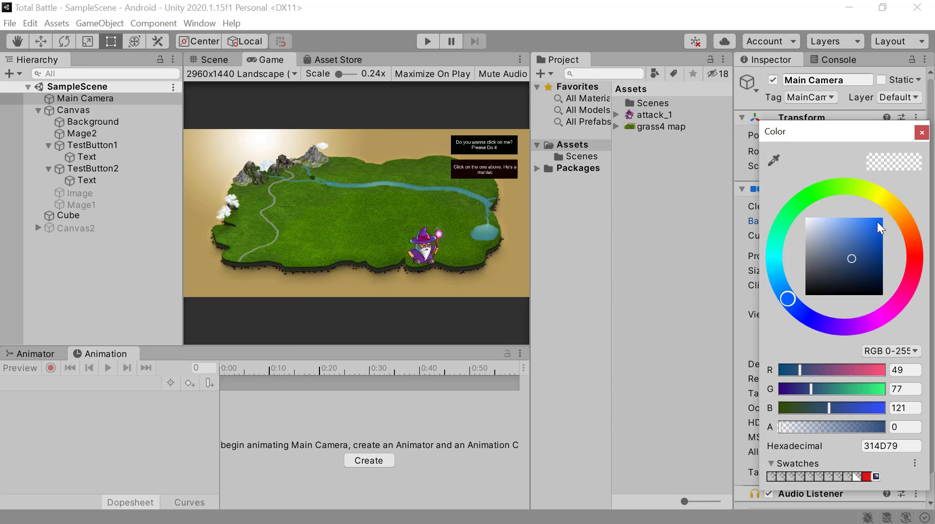
left_click(879, 193)
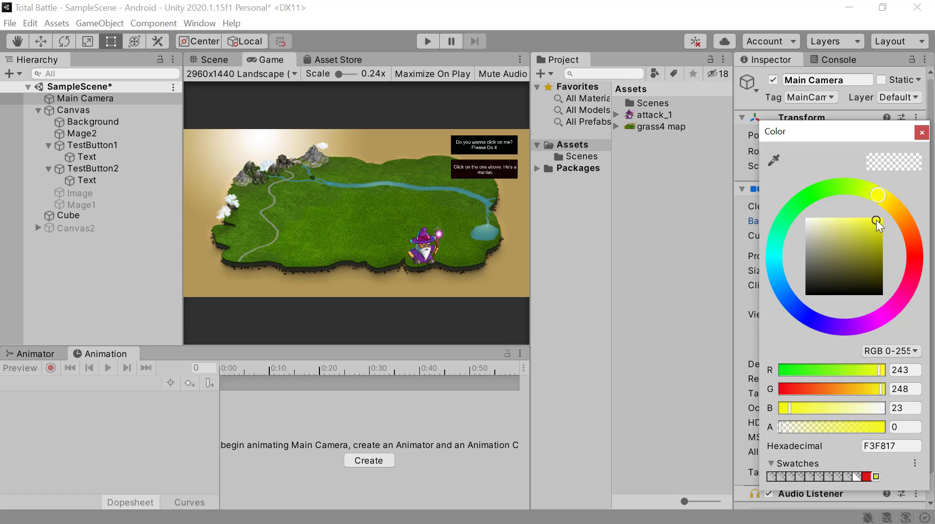
left_click_drag(875, 220, 880, 218)
left_click(920, 134)
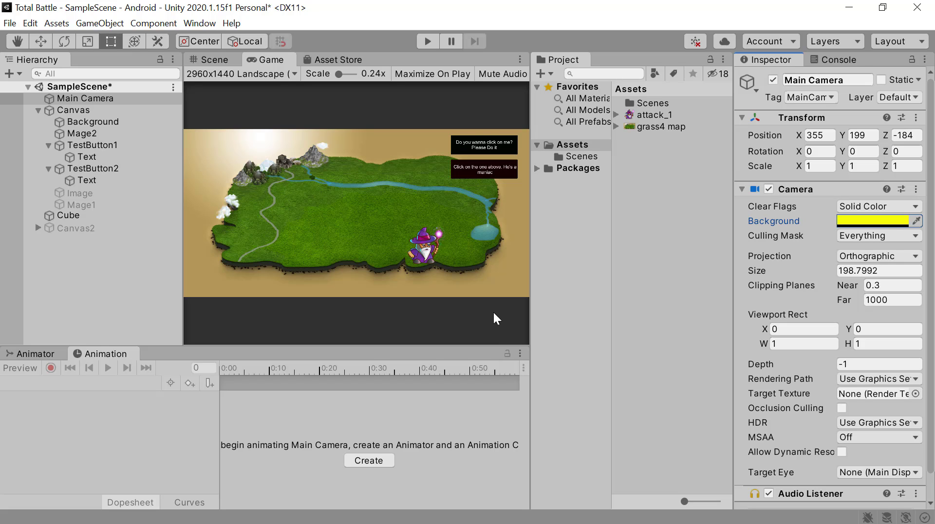
Examine the first Canvas's UI Scale Mode options in the Canvas Scaler and its Render Mode options, leaving the current choices.
left_click(94, 115)
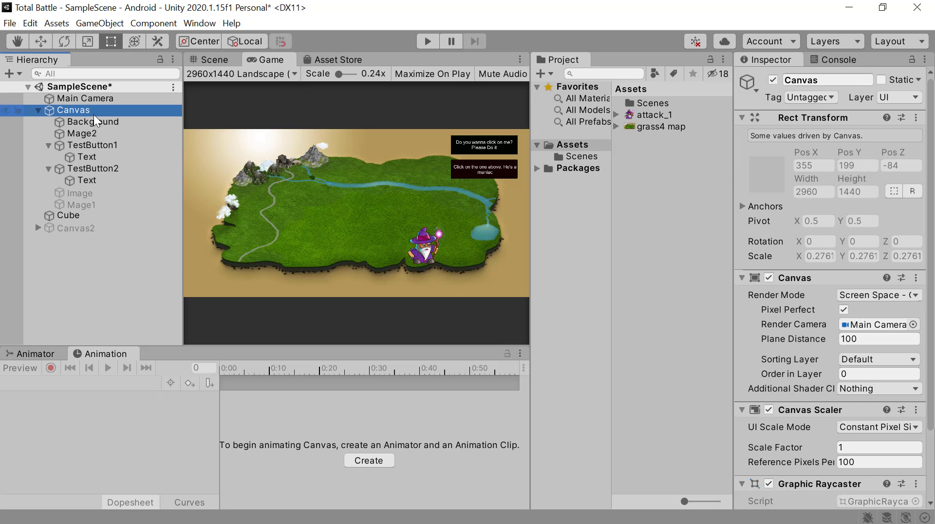
scroll(777, 342, "down", 2)
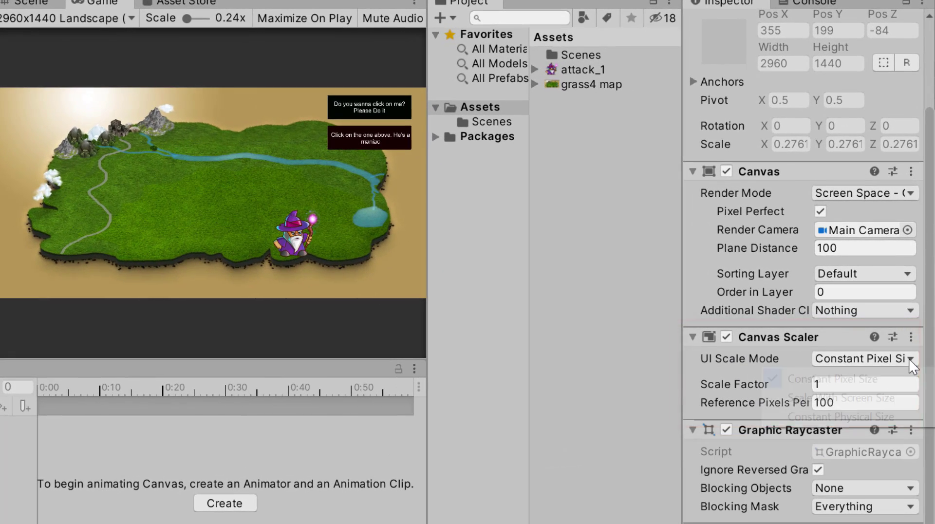
left_click(910, 359)
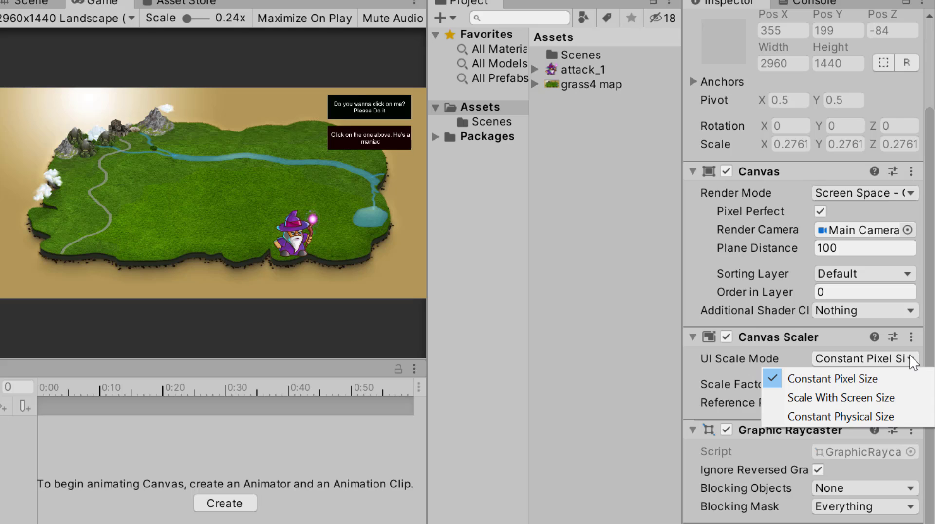
left_click(912, 194)
left_click(913, 195)
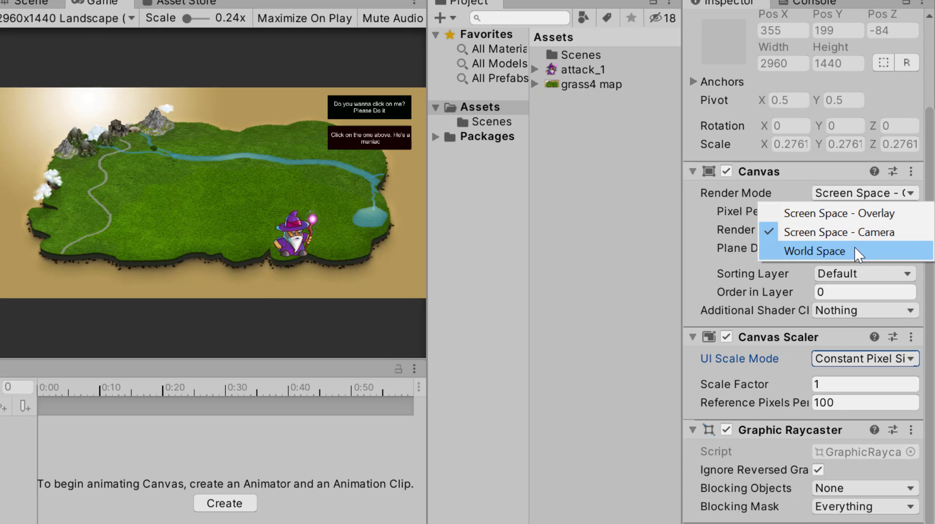
left_click(795, 369)
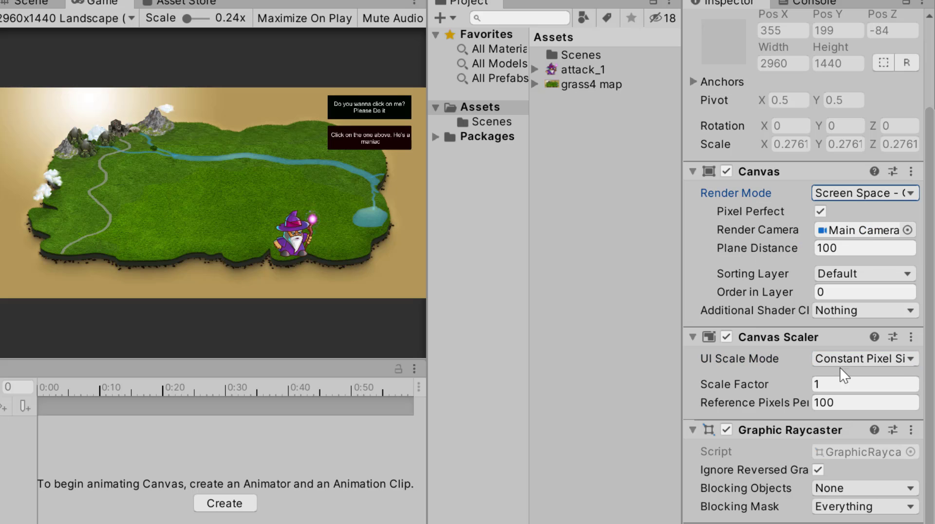
left_click(910, 359)
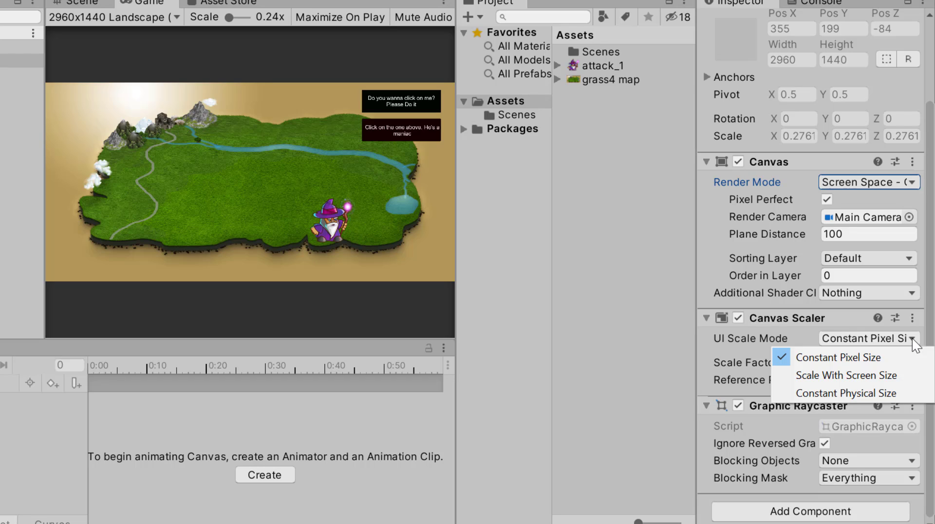
left_click(803, 337)
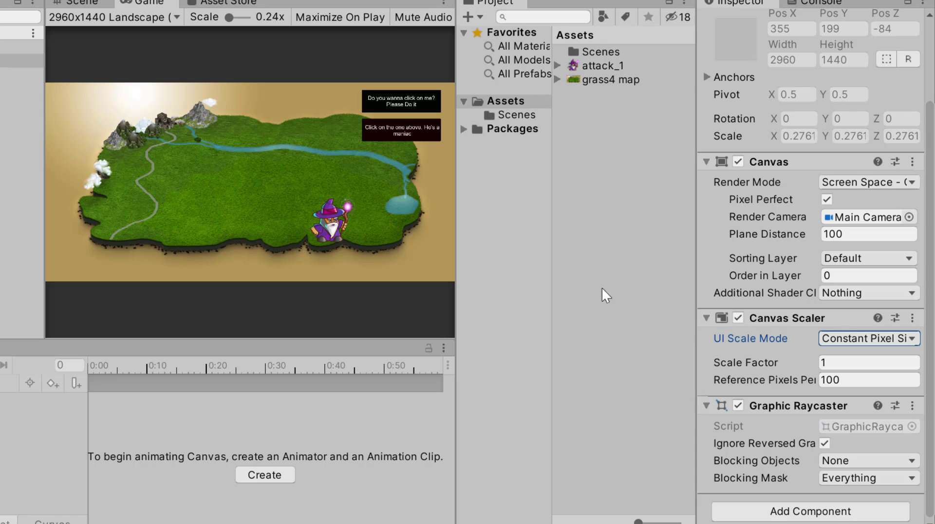
Compare the UI in the Game view at 2160x1080, 800x480, 2560x1440 and 2960x1440 Landscape in turn.
left_click(133, 19)
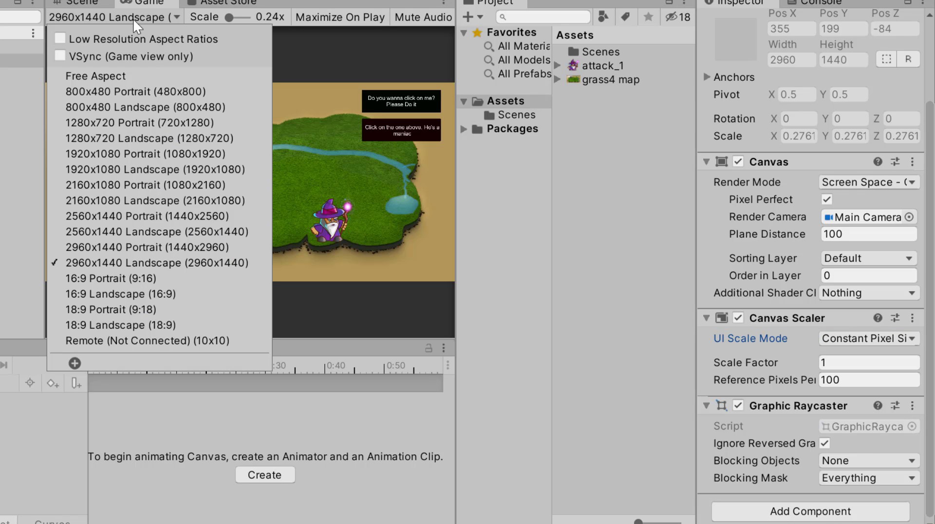
left_click(120, 200)
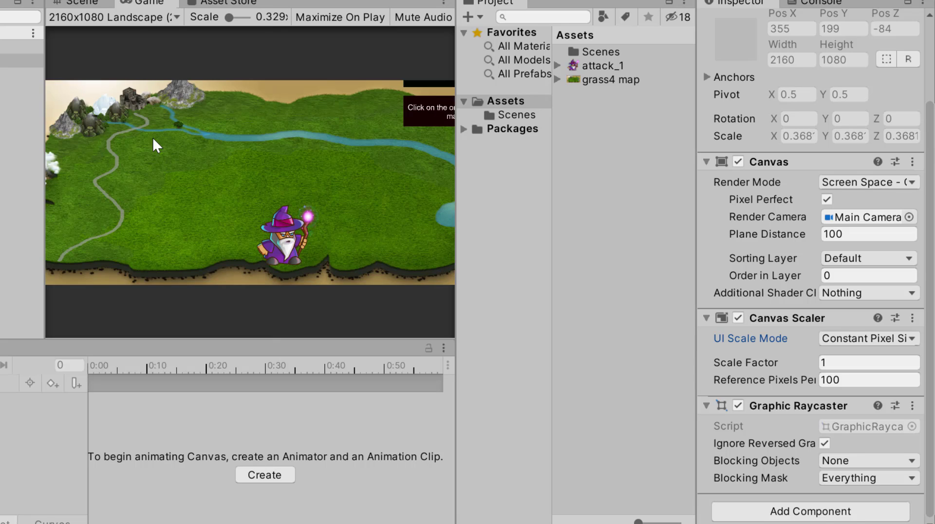
left_click(135, 20)
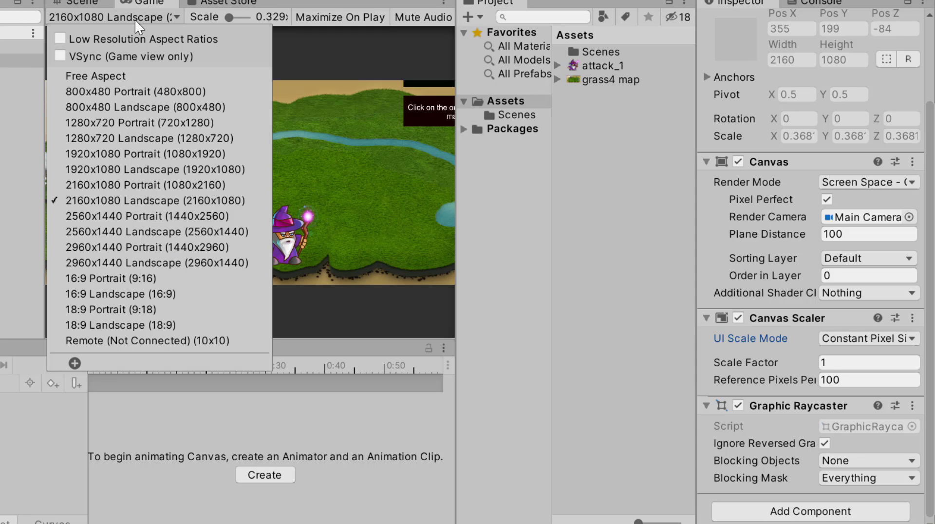
left_click(119, 113)
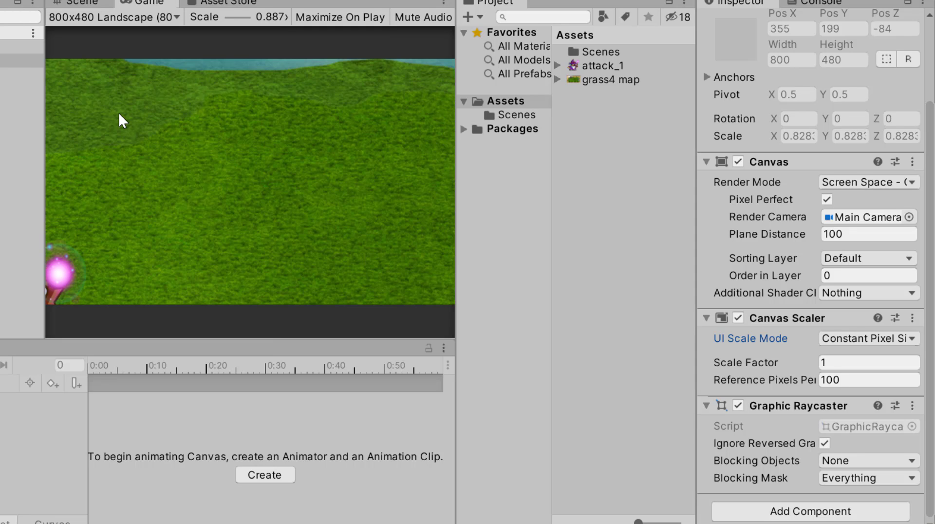
left_click(138, 25)
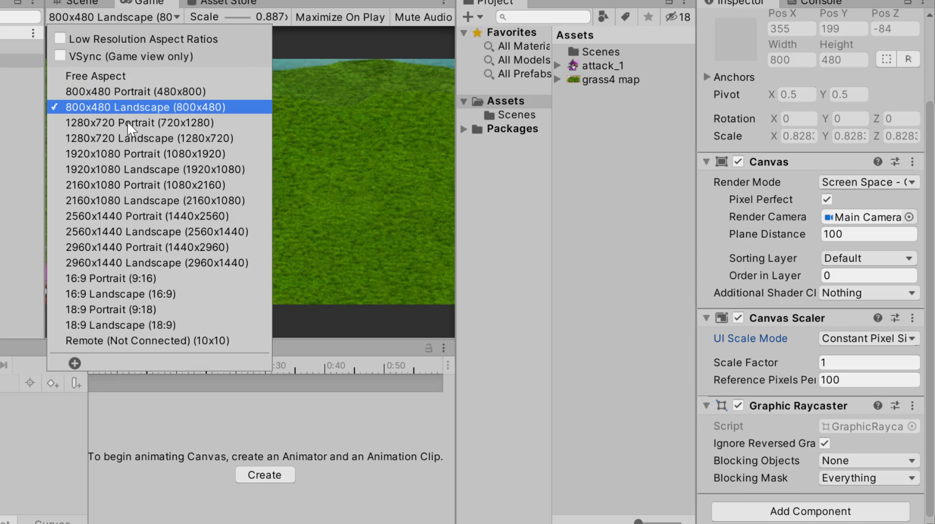
left_click(110, 232)
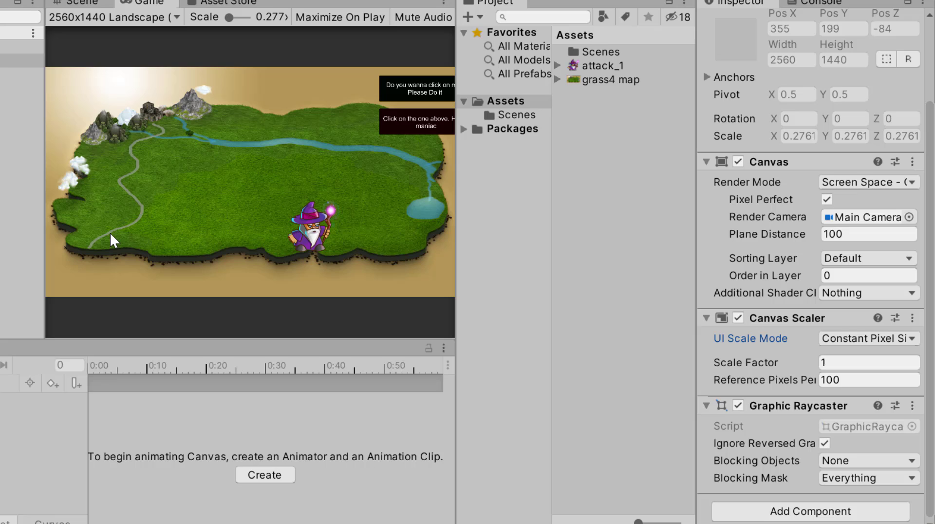
left_click(139, 18)
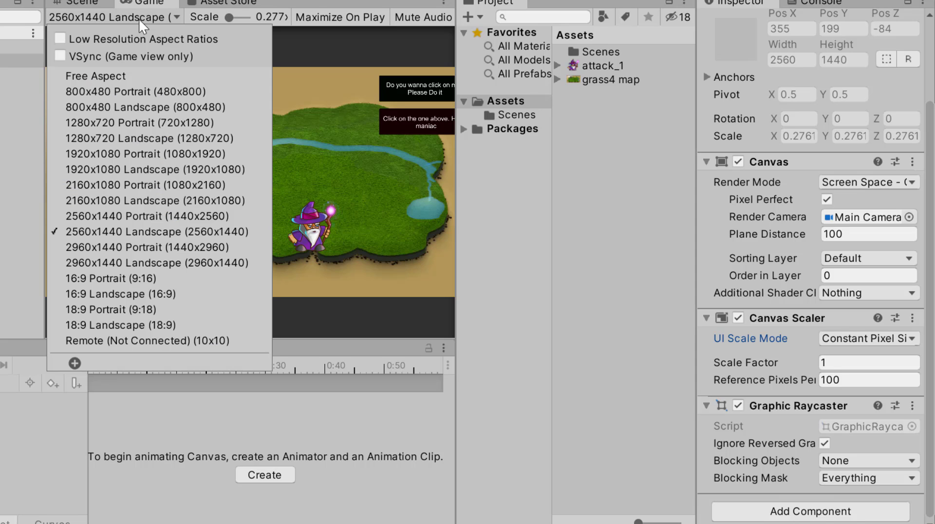
left_click(128, 263)
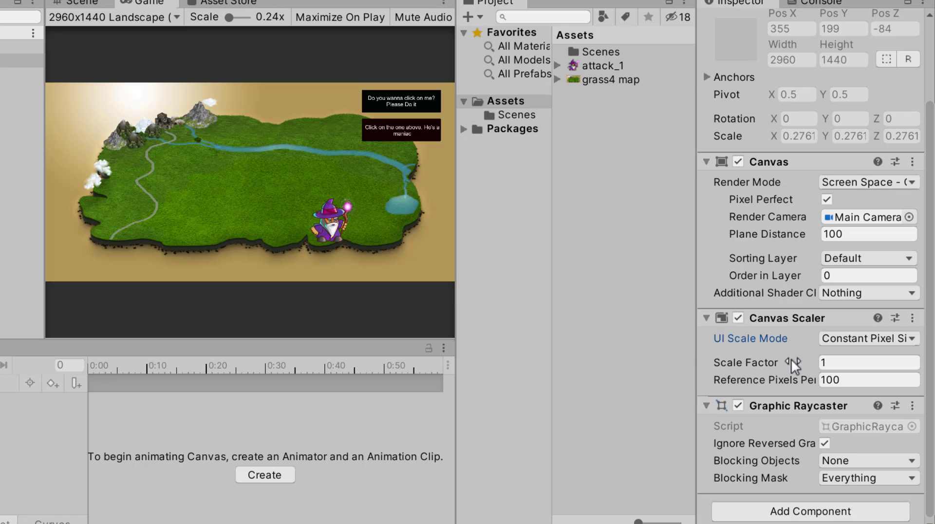
Set the first Canvas's UI Scale Mode to Scale With Screen Size in its Canvas Scaler.
left_click(873, 337)
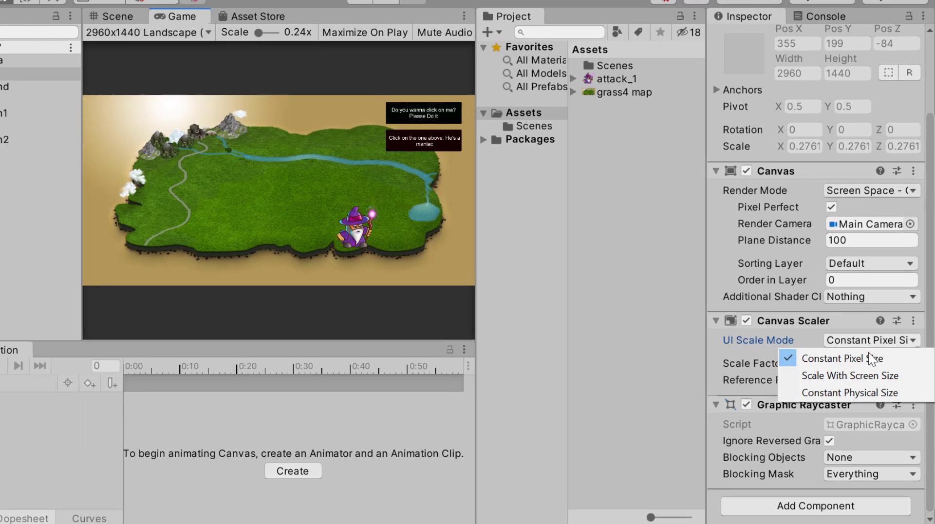
left_click(871, 379)
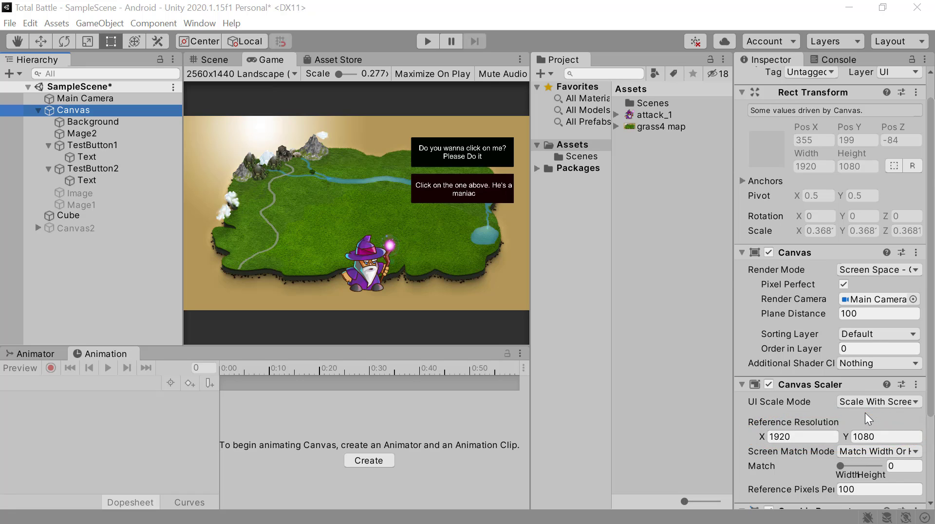
scroll(865, 413, "down", 5)
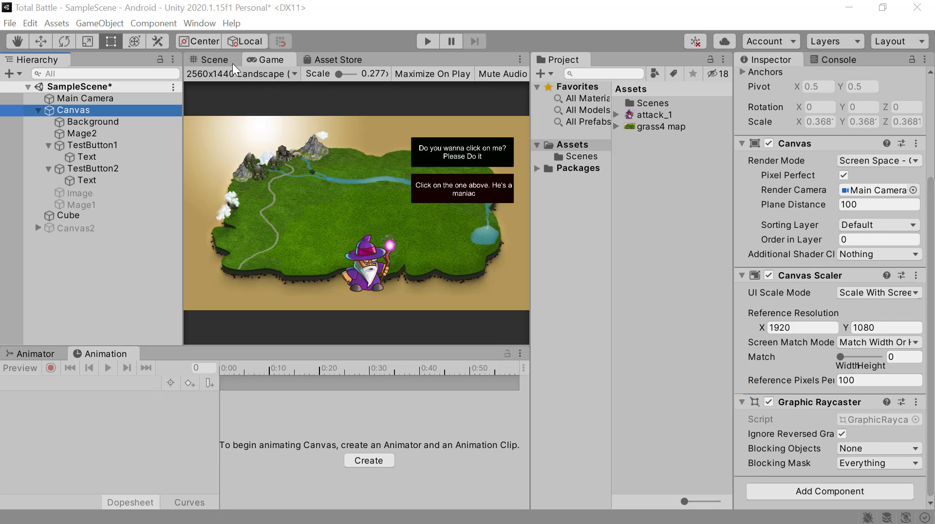
Show the Canvas in the Scene view and widen the Inspector so the Canvas Scaler's options are fully readable.
left_click(212, 58)
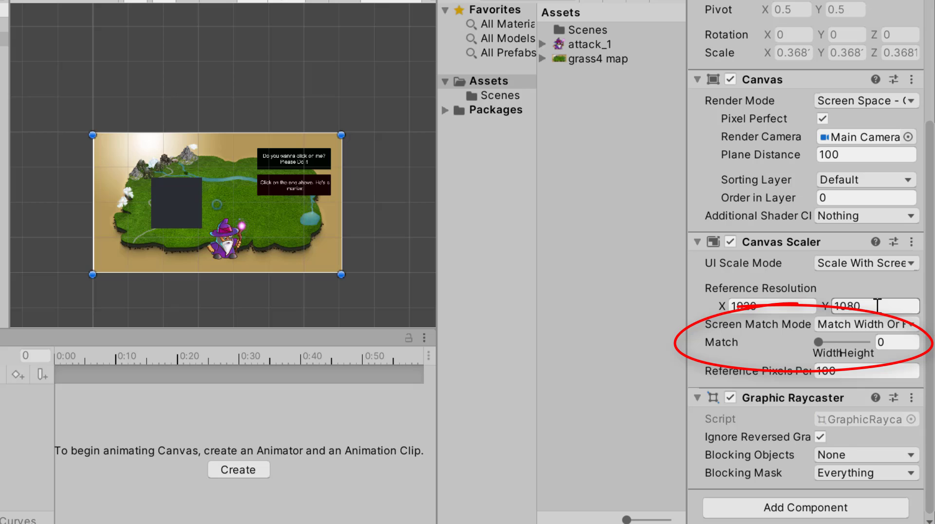
left_click(892, 323)
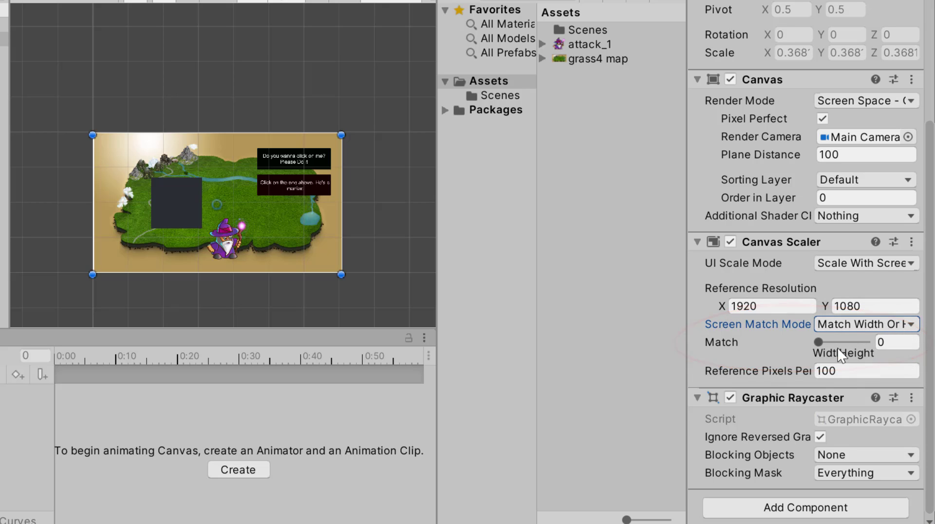
left_click_drag(688, 357, 617, 359)
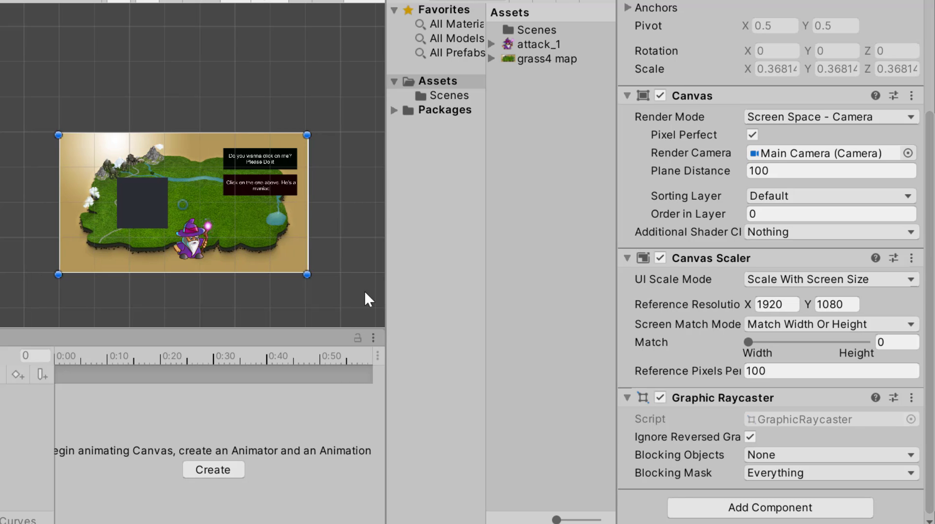
scroll(344, 288, "up", 2)
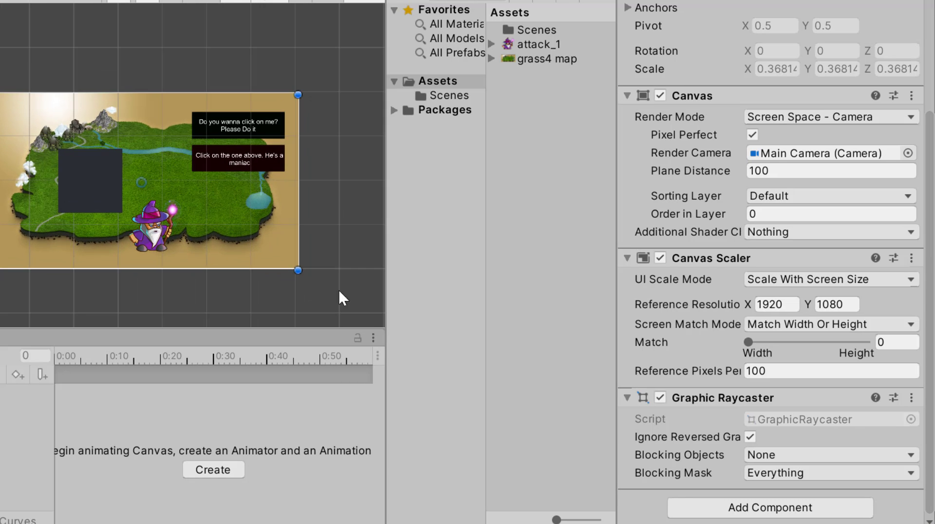
middle_click_drag(237, 294, 286, 298)
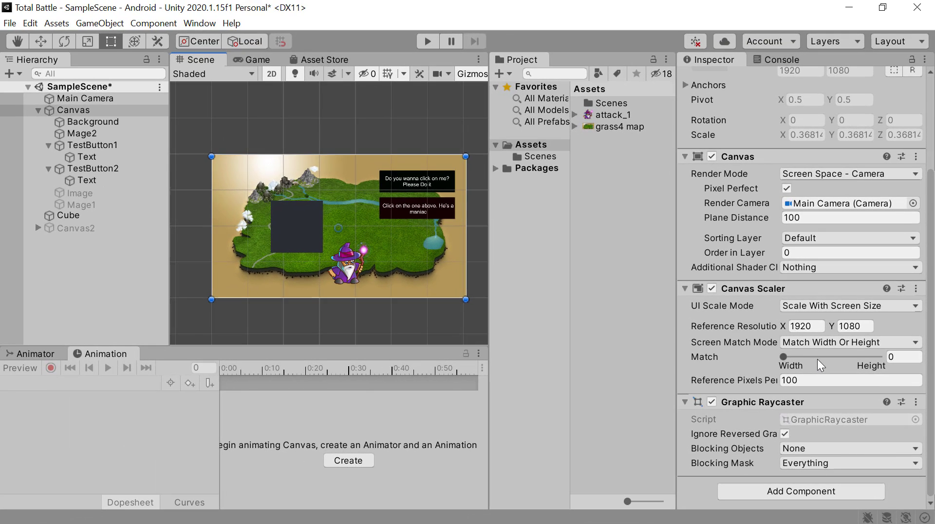
Preview the Game view at 800x480 Portrait and compare the Canvas's Rect Transform width and height with the reference resolution.
left_click(251, 61)
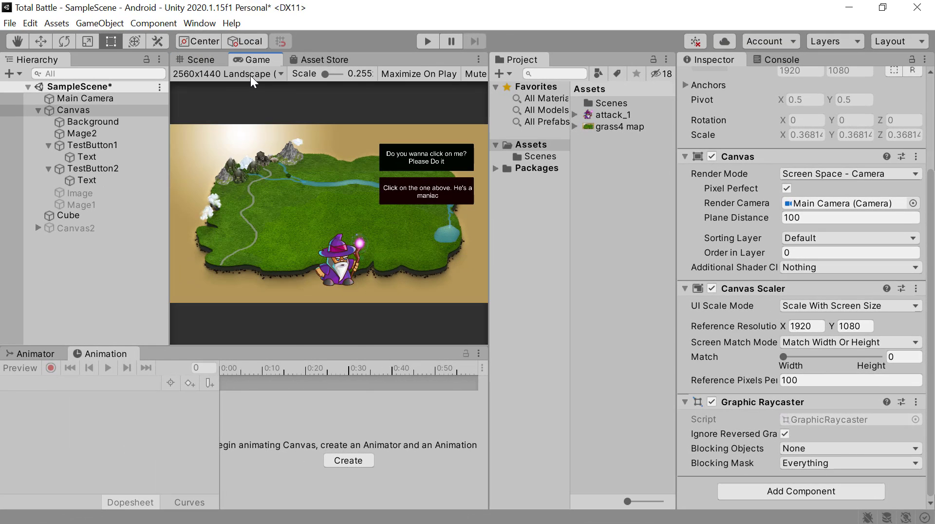
left_click(250, 75)
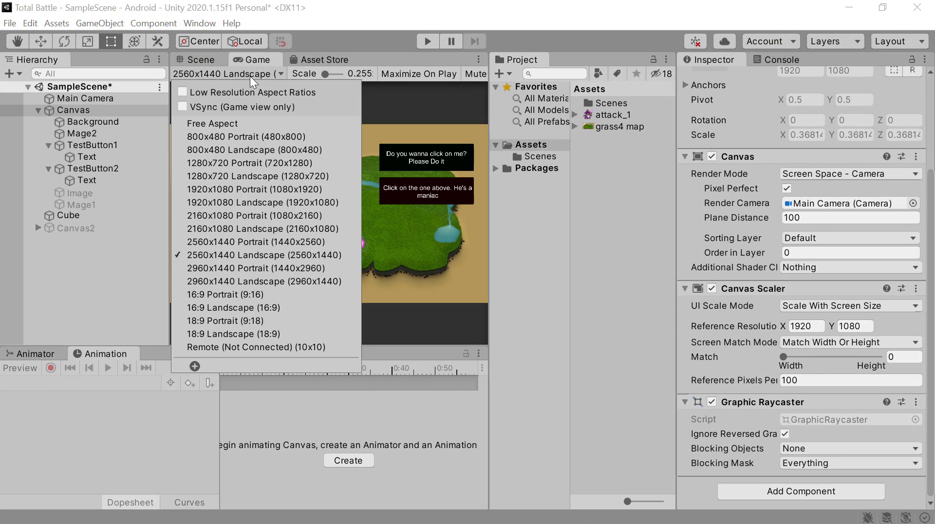
left_click(237, 137)
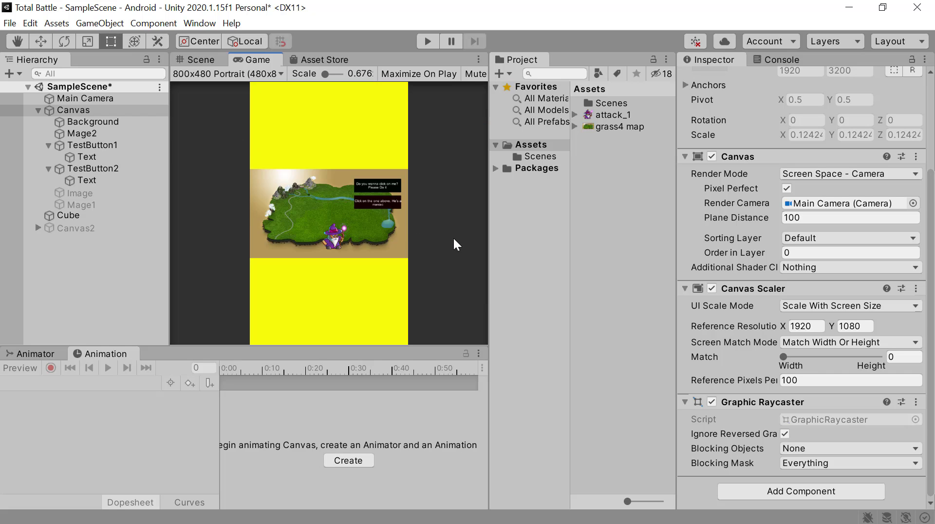
scroll(732, 267, "up", 5)
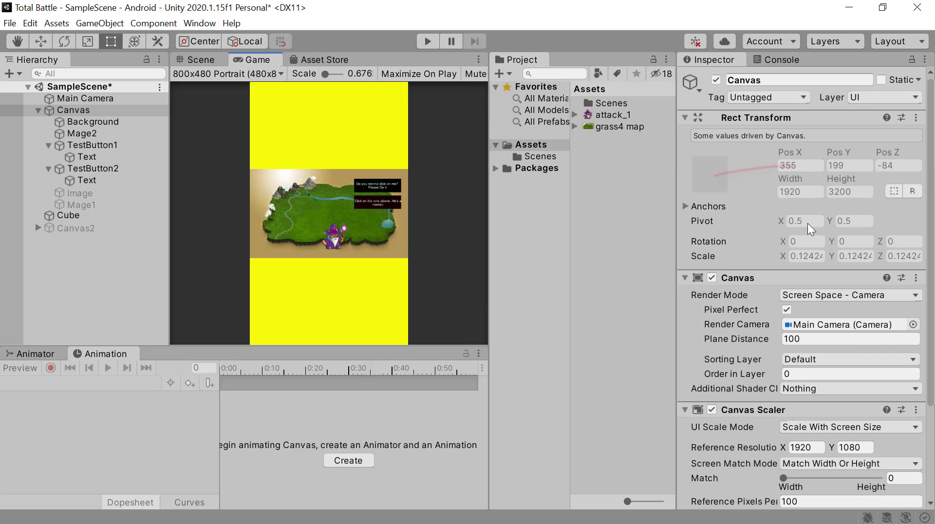
left_click(842, 194)
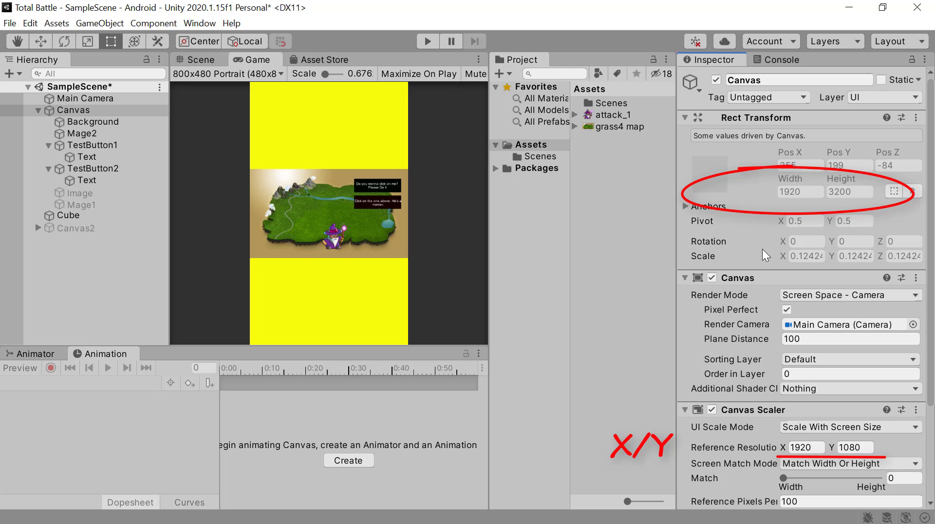
scroll(761, 249, "down", 4)
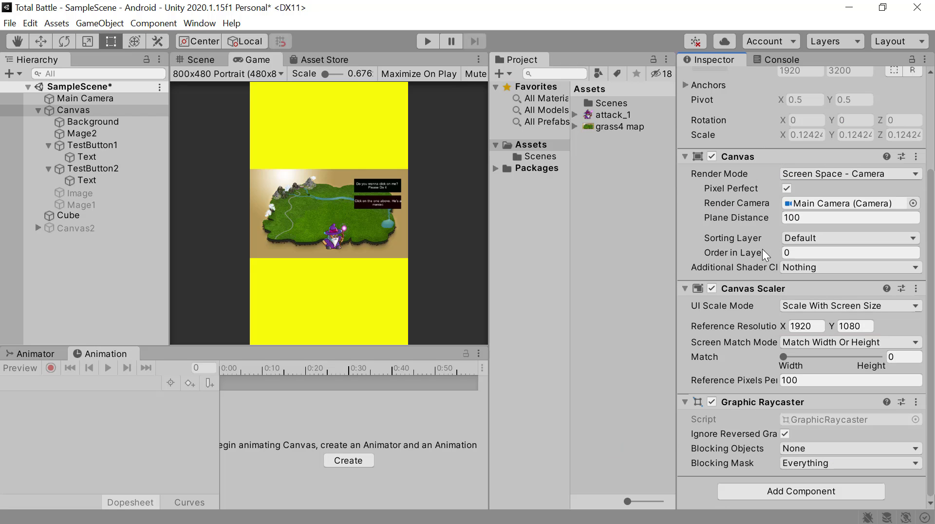
Collapse the Canvas component, set the Canvas Scaler's Match to 1 (Height), and check the Canvas in the Scene view.
left_click(685, 157)
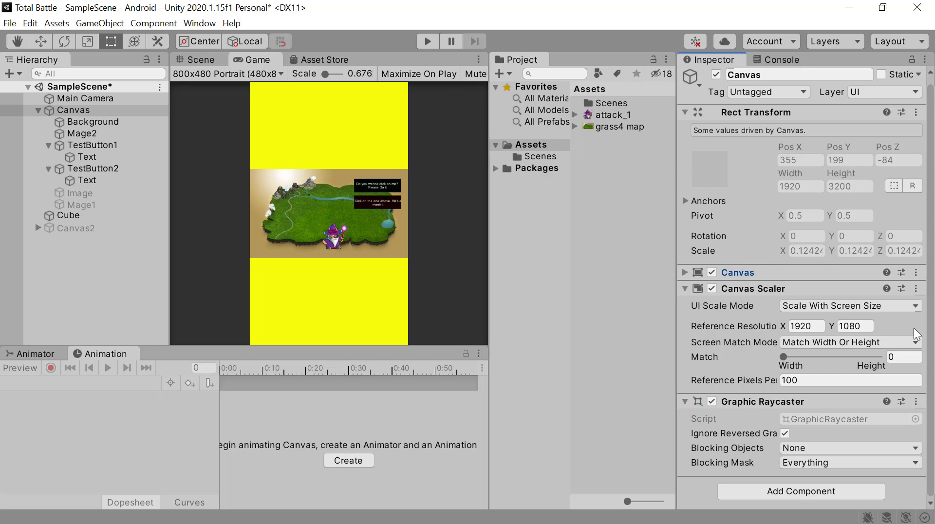
left_click_drag(784, 357, 892, 364)
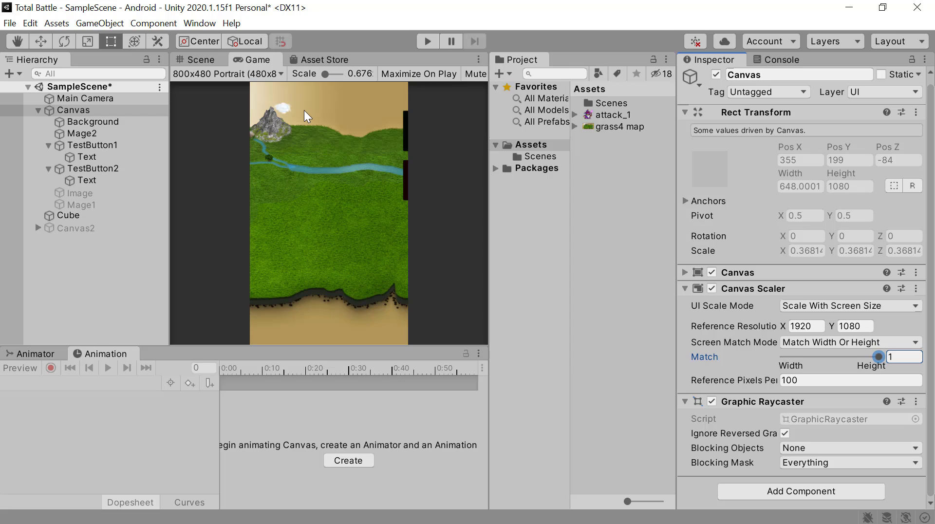
left_click(206, 63)
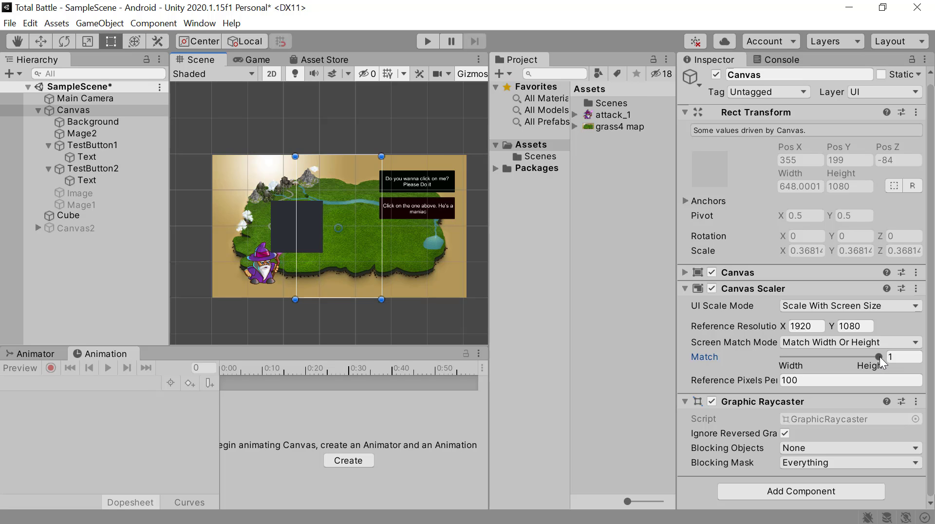
Set the Canvas Scaler's Match to 0.5 and compare the result in the Game and Scene views.
left_click_drag(880, 359, 833, 362)
left_click(907, 357)
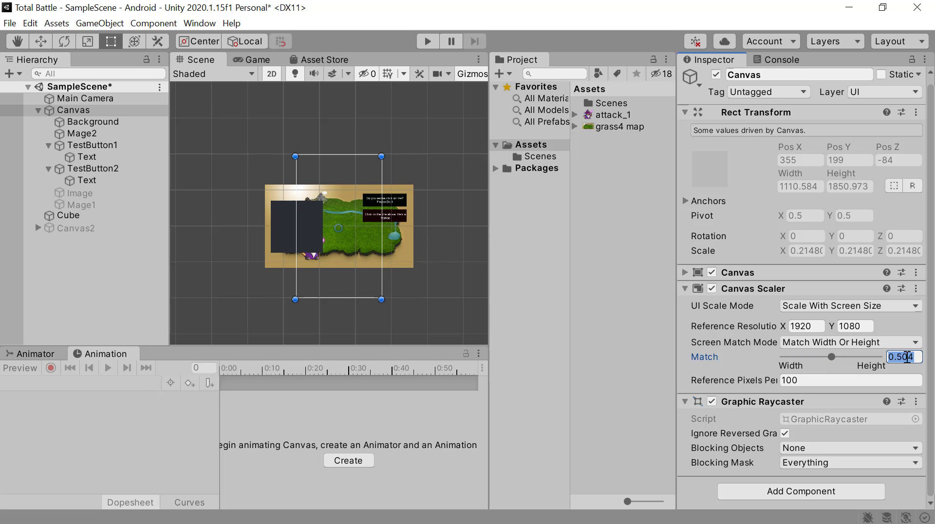
type("0.5")
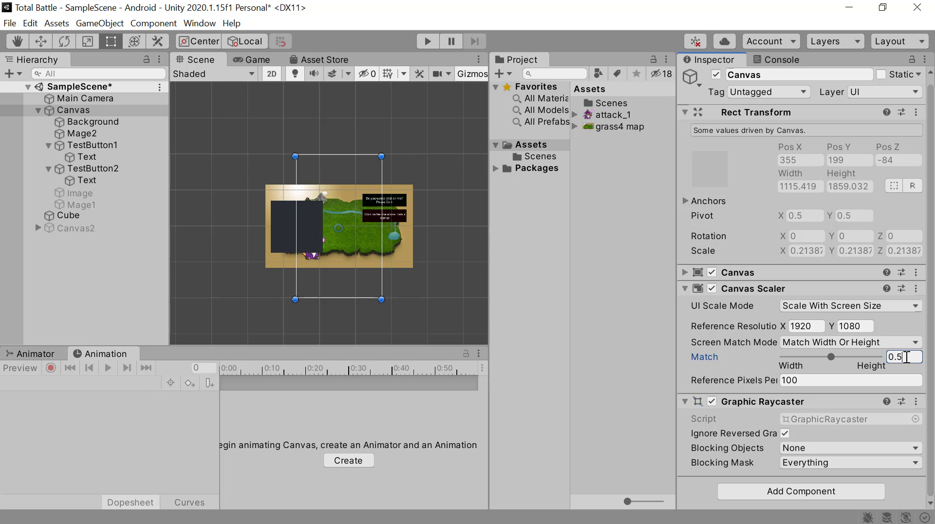
left_click(253, 59)
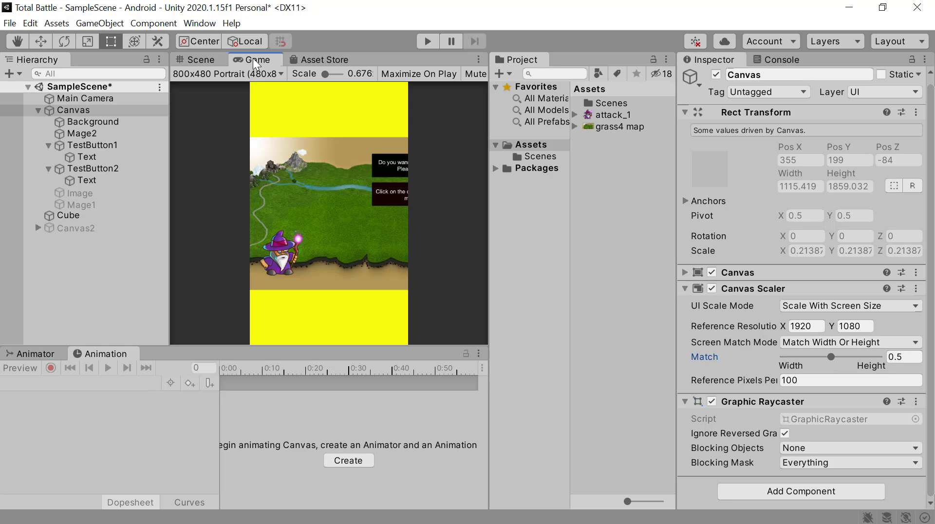
left_click(199, 61)
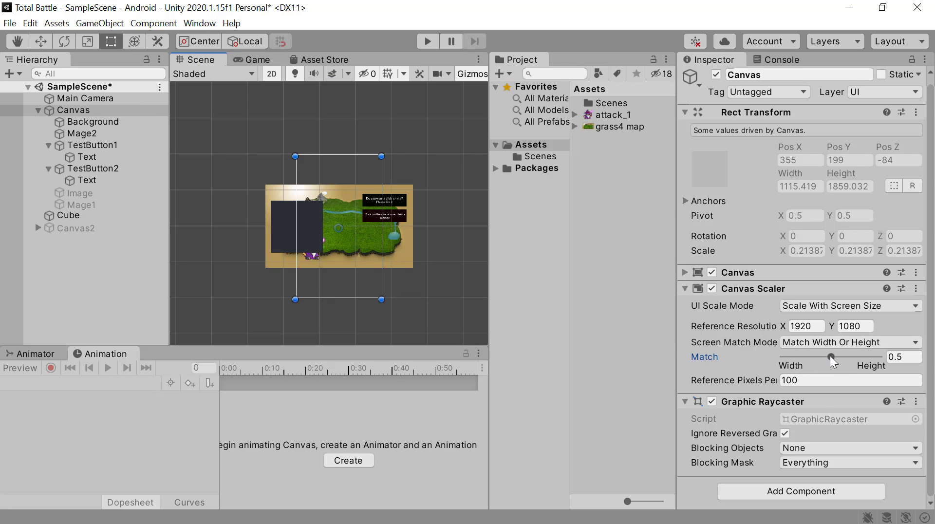
Set the Canvas Scaler's Match to 0 (Width) and switch the Game view to 1920x1080 Landscape.
left_click_drag(830, 356, 777, 357)
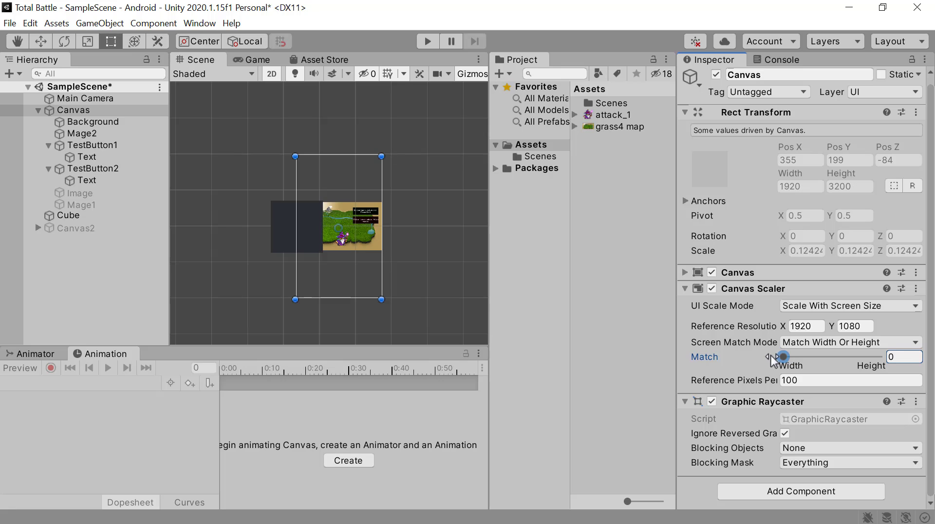
left_click(253, 58)
left_click(236, 74)
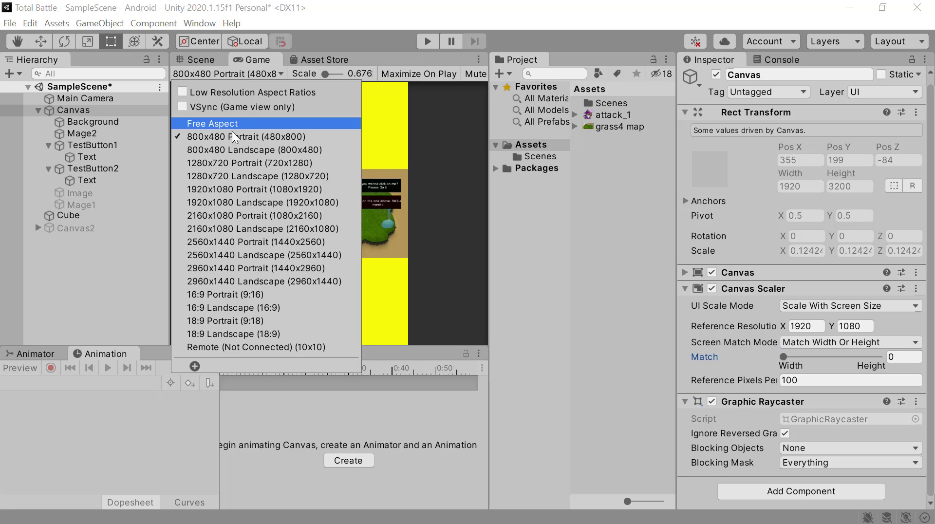
left_click(232, 201)
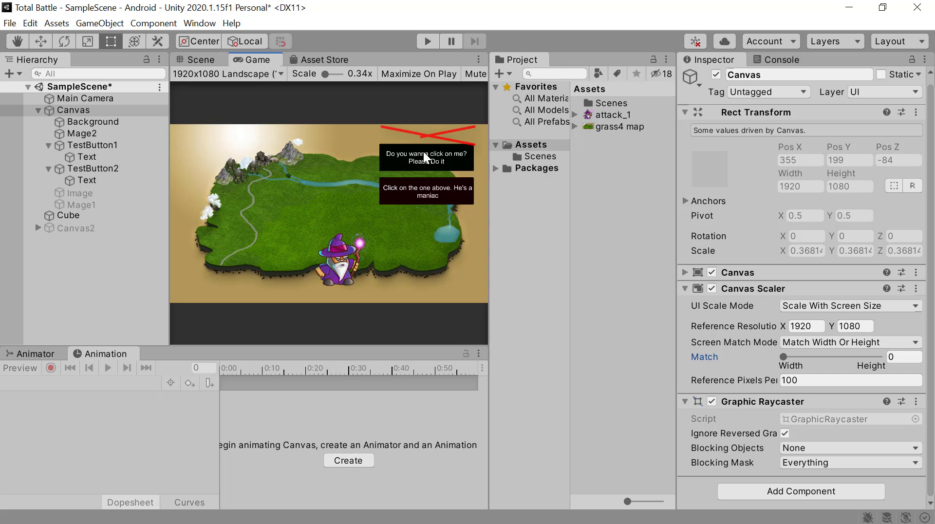
Preview the Game view at 800x480 Landscape and 2960x1440 Landscape, and return it to 1920x1080 Landscape.
left_click(229, 73)
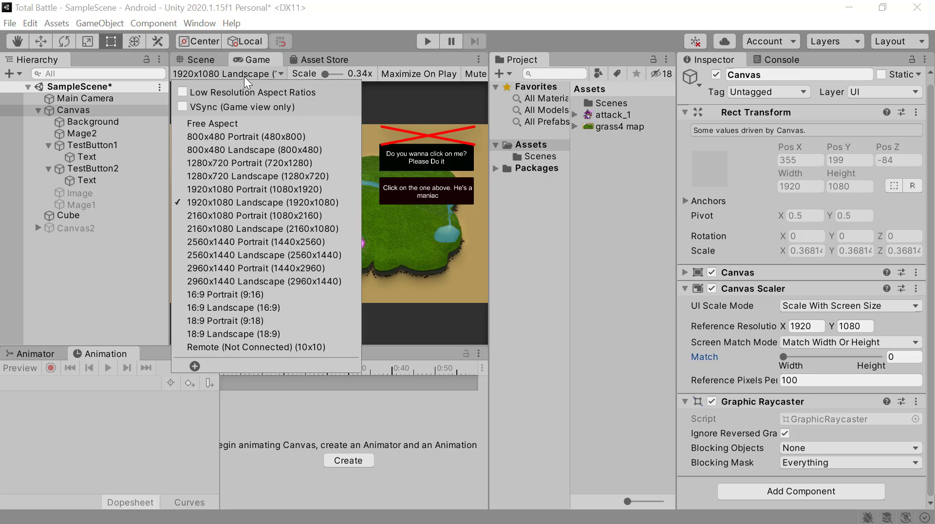
left_click(235, 149)
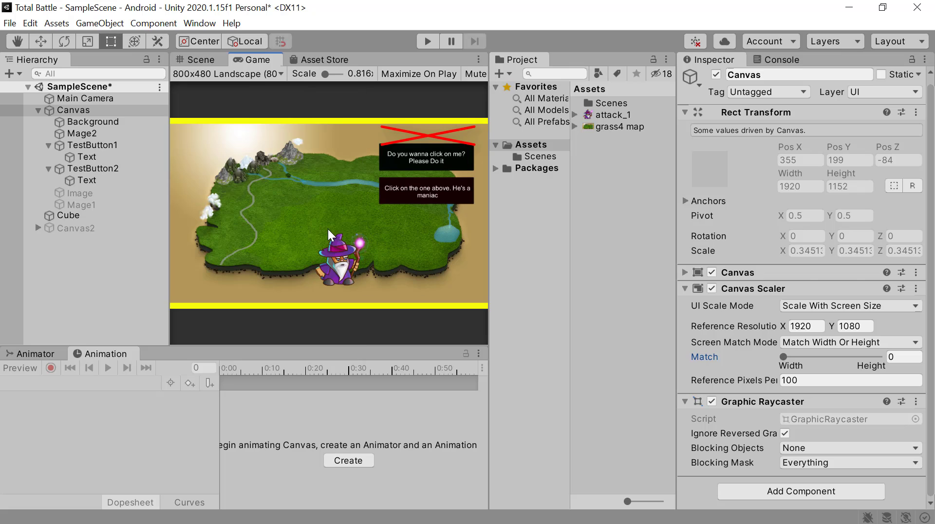
left_click(235, 75)
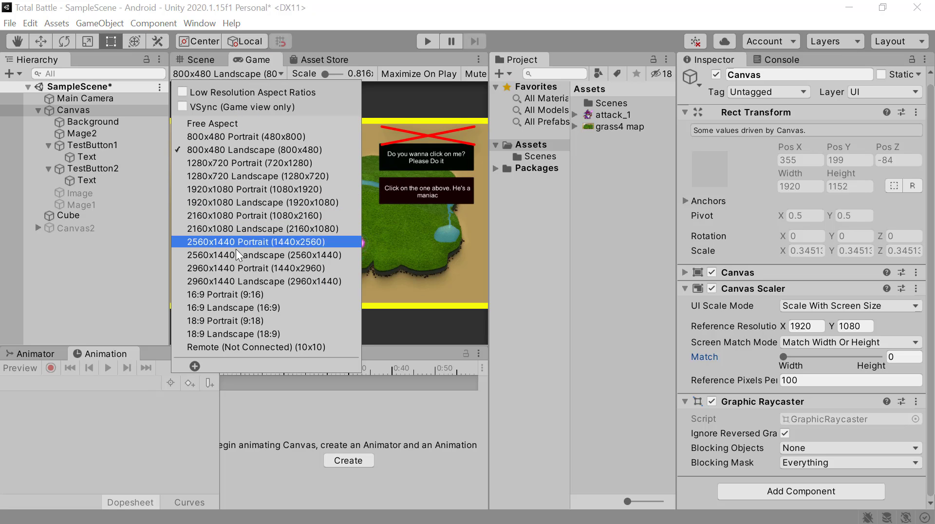
left_click(235, 280)
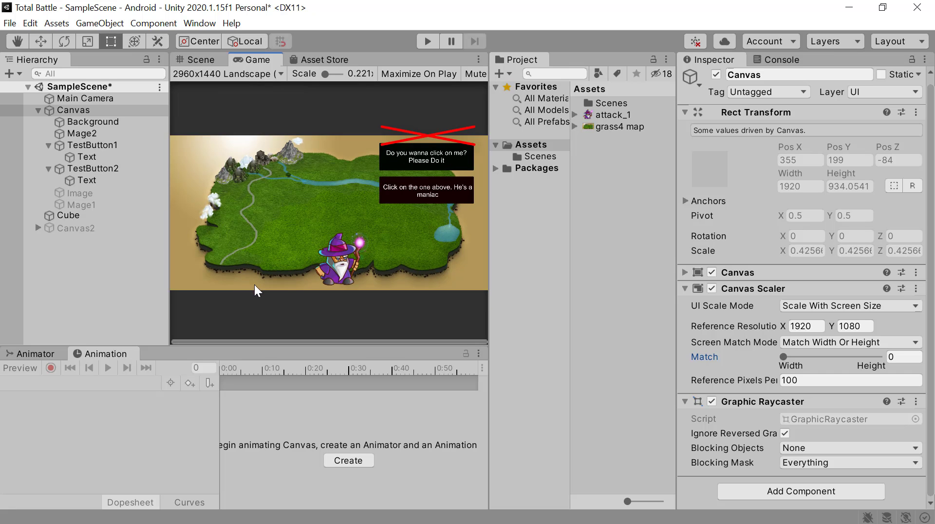
left_click(234, 75)
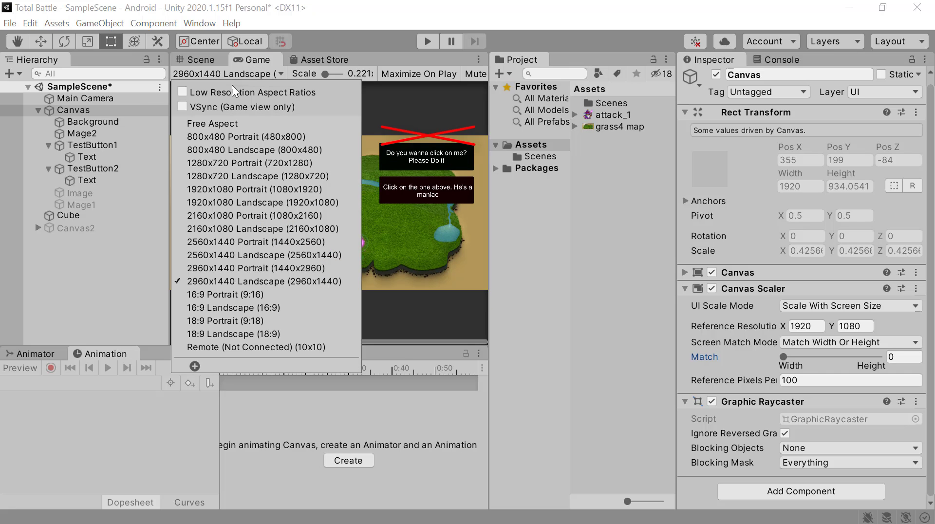
left_click(222, 203)
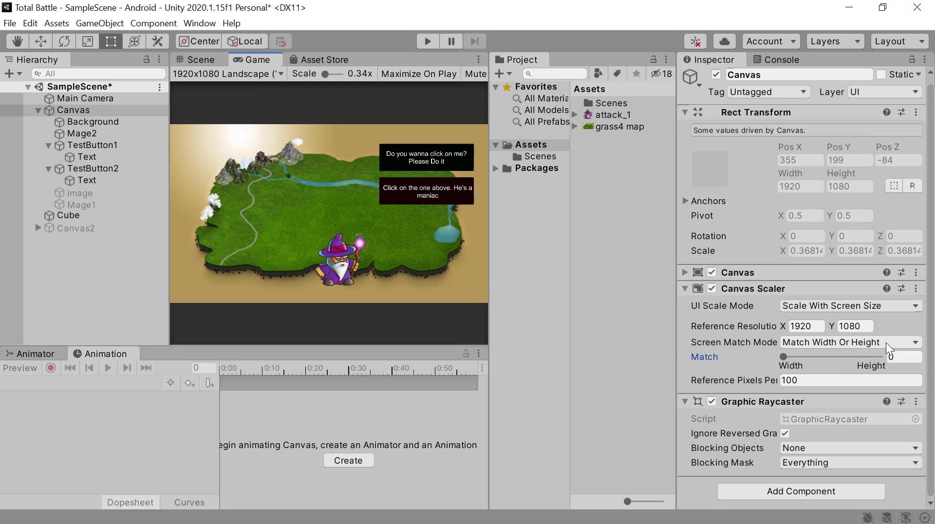
Compare the Canvas Scaler's Reference Pixels Per Unit with the Pixels Per Unit in the attack_1 sprite's import settings.
left_click(915, 342)
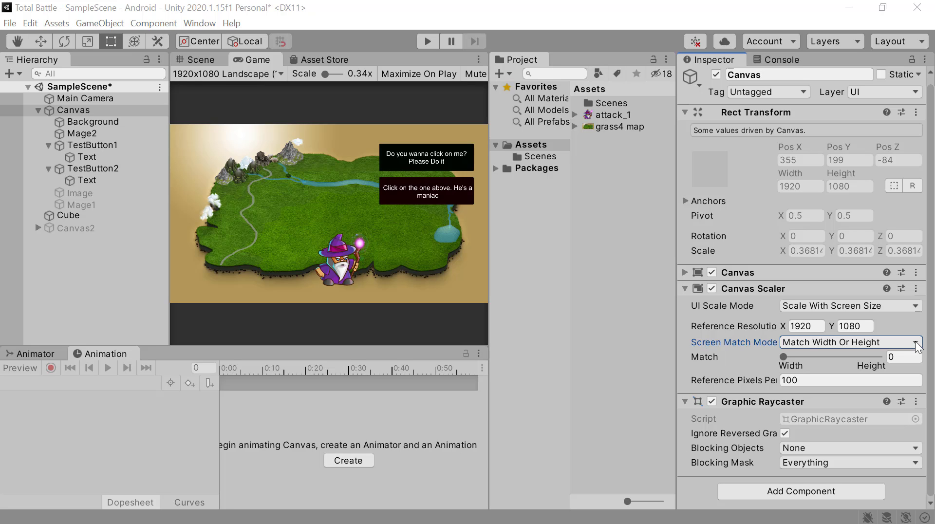
left_click(799, 380)
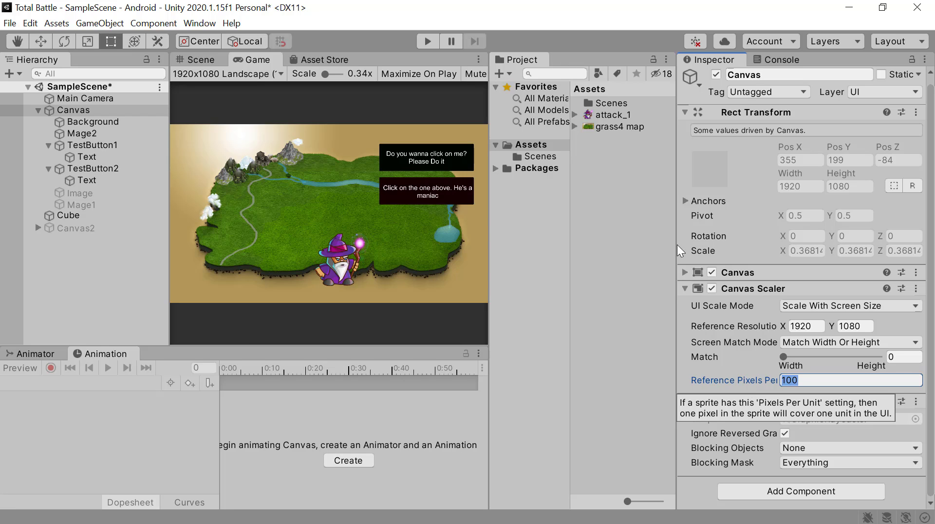
left_click(604, 115)
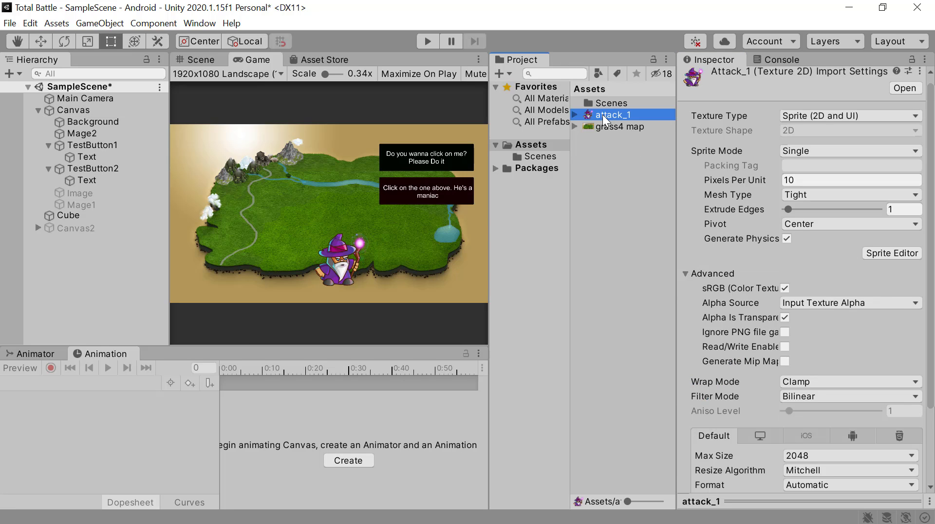
left_click(799, 178)
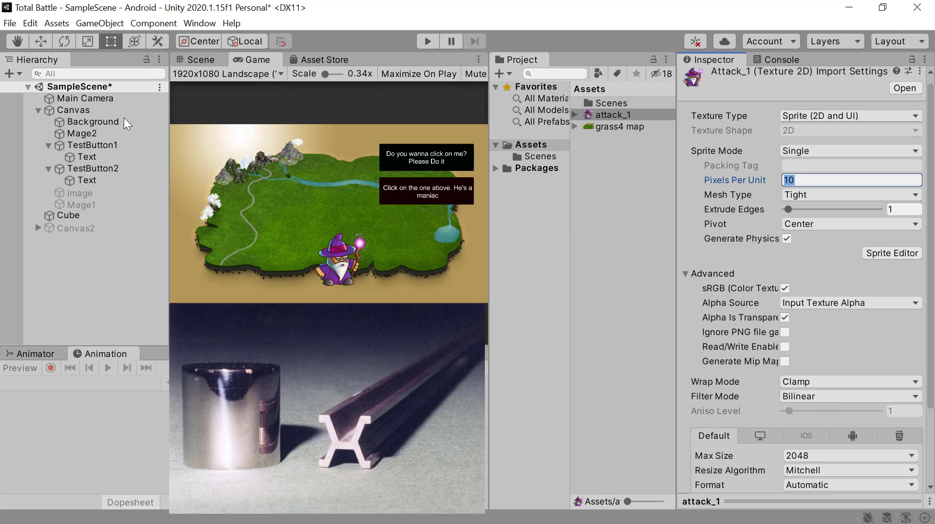
left_click(104, 110)
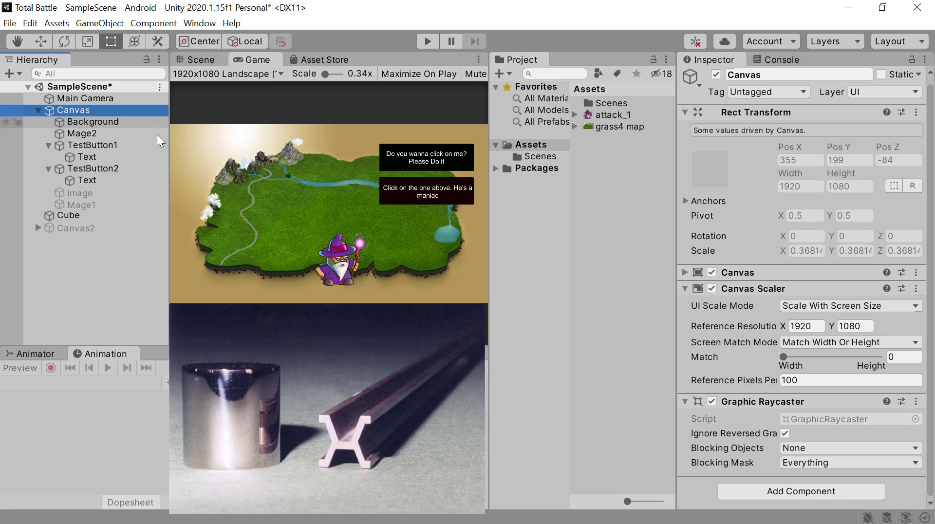
left_click(810, 381)
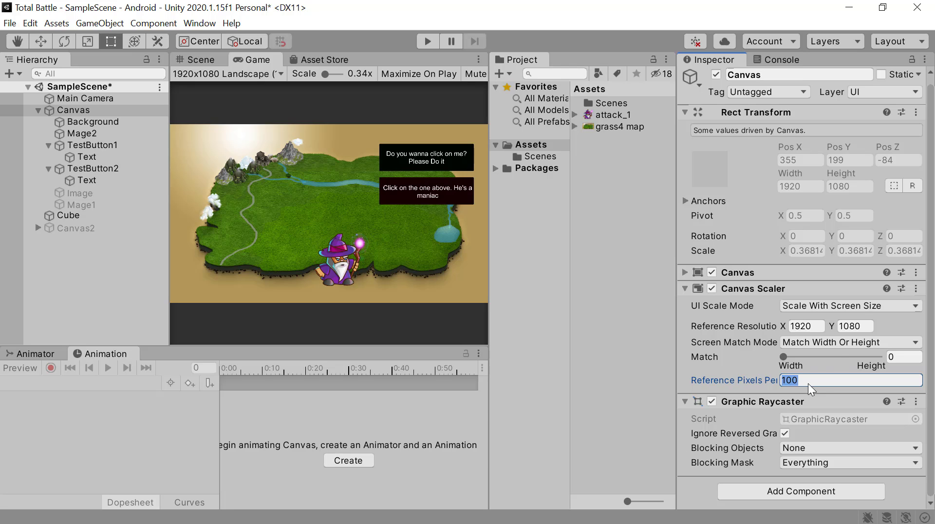
Set the Canvas Scaler's UI Scale Mode to Constant Physical Size with Centimeters as the Physical Unit.
left_click(858, 308)
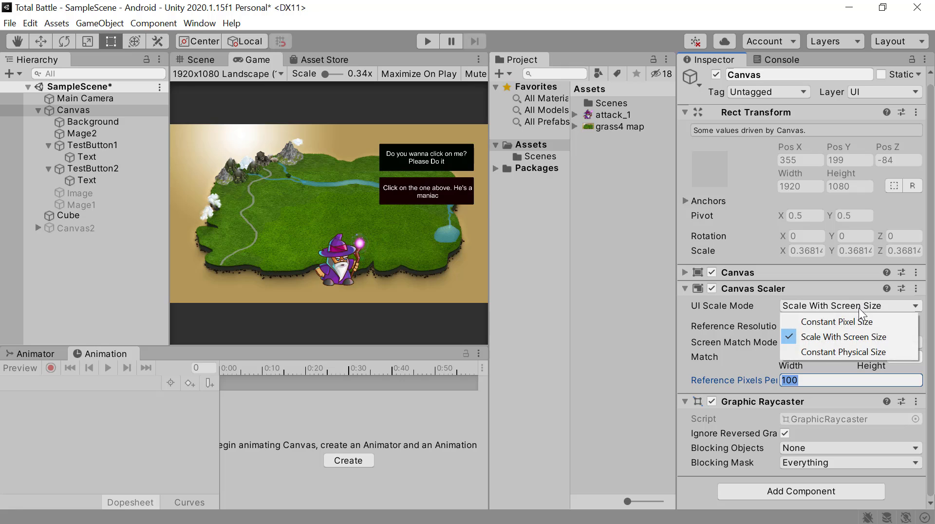
left_click(823, 352)
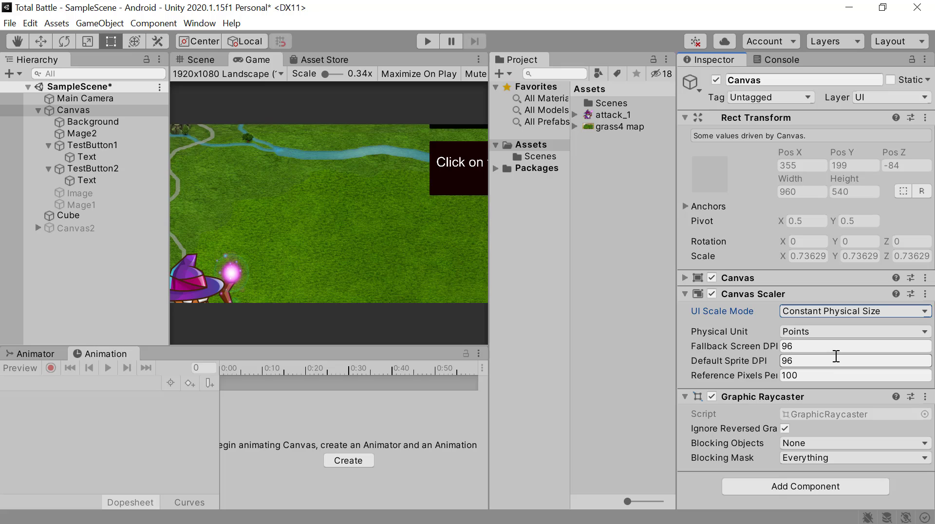
left_click(920, 334)
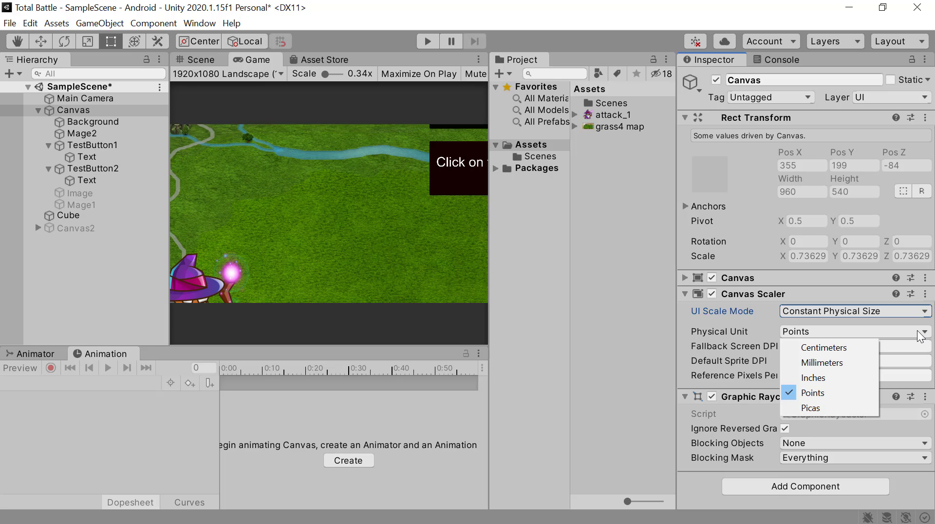
left_click(836, 347)
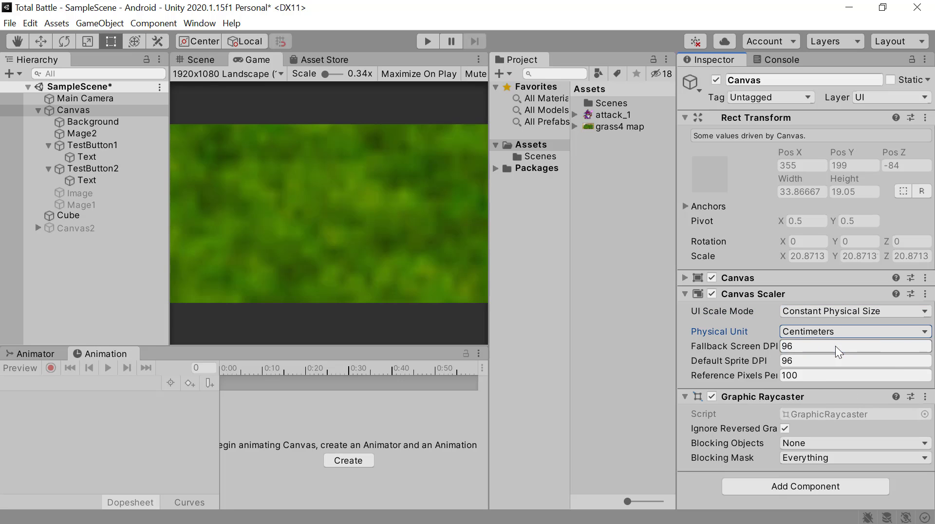
Examine the Canvas's outline and its child elements up close in the Scene view.
left_click(200, 60)
double_click(74, 111)
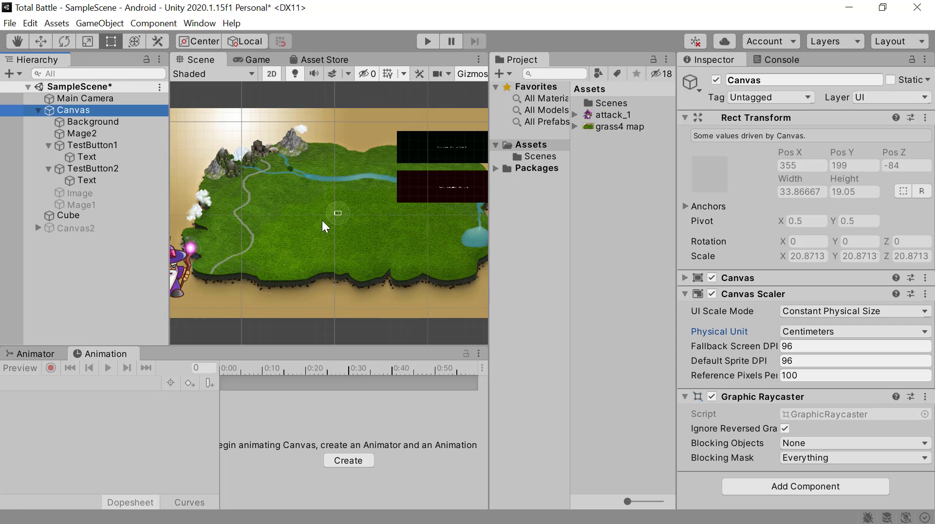
scroll(337, 227, "up", 5)
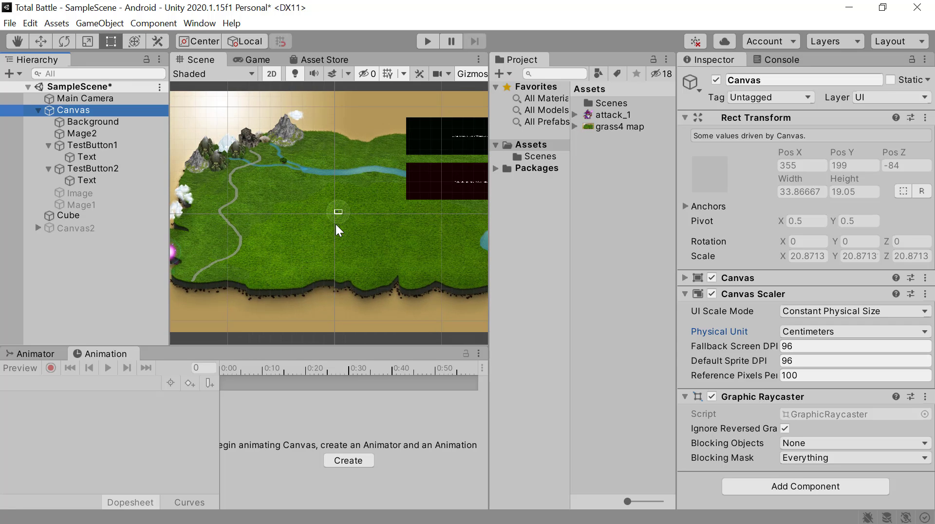
scroll(338, 221, "up", 6)
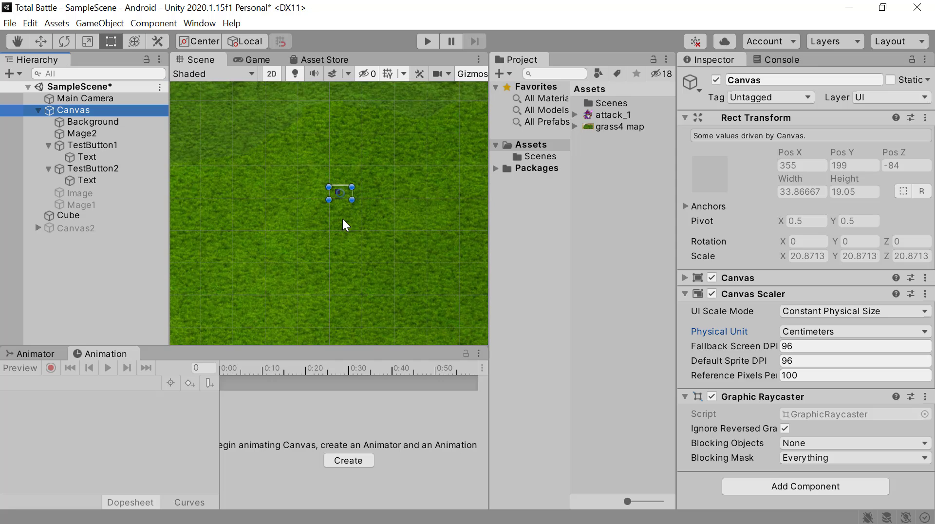
scroll(342, 217, "up", 4)
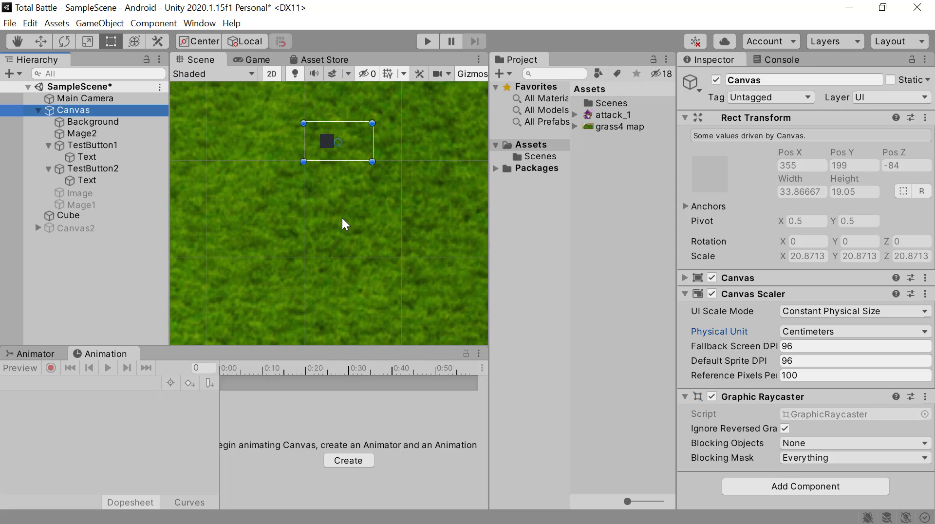
middle_click_drag(342, 215, 327, 281)
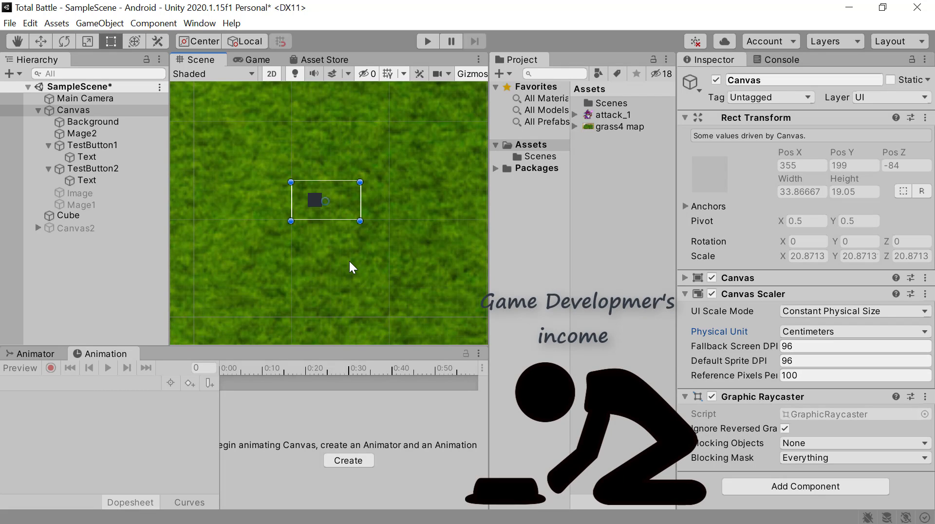
Set the Canvas Scaler's UI Scale Mode to Scale With Screen Size and frame the Canvas in the Scene view.
left_click(896, 311)
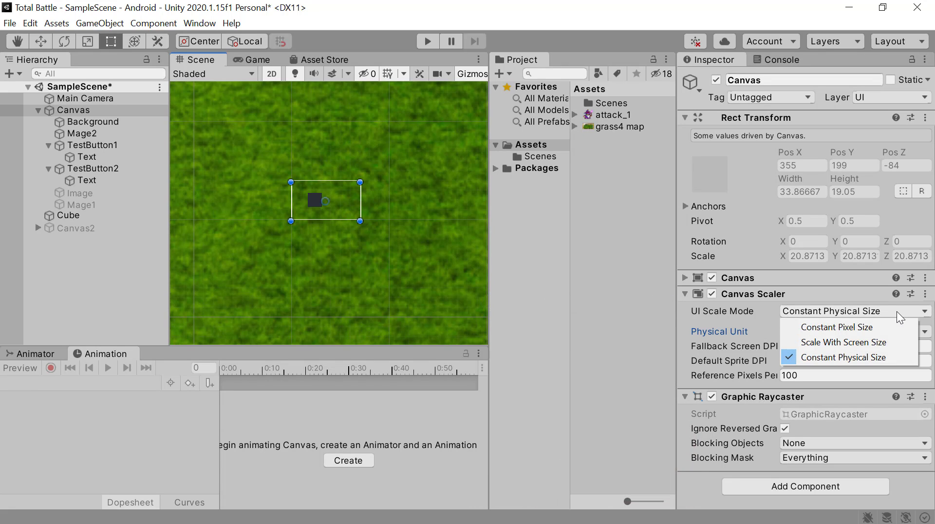
left_click(867, 342)
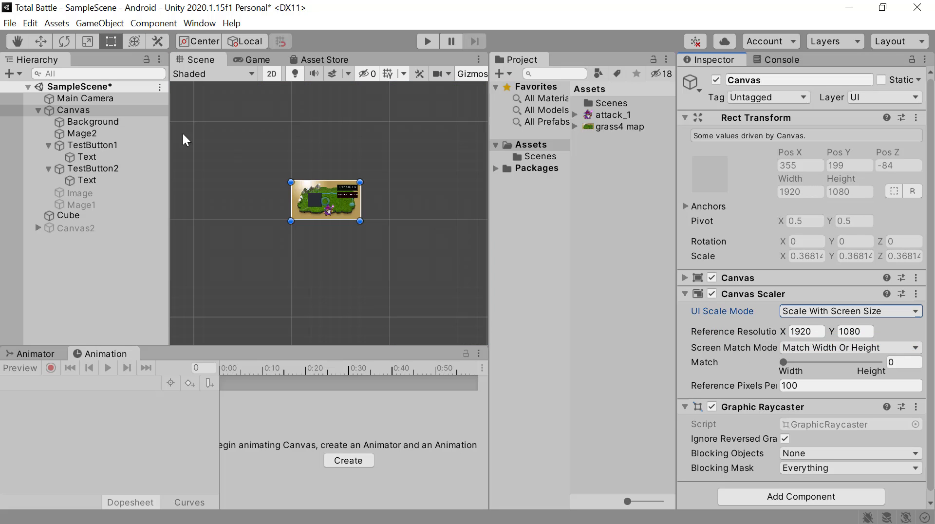
double_click(74, 110)
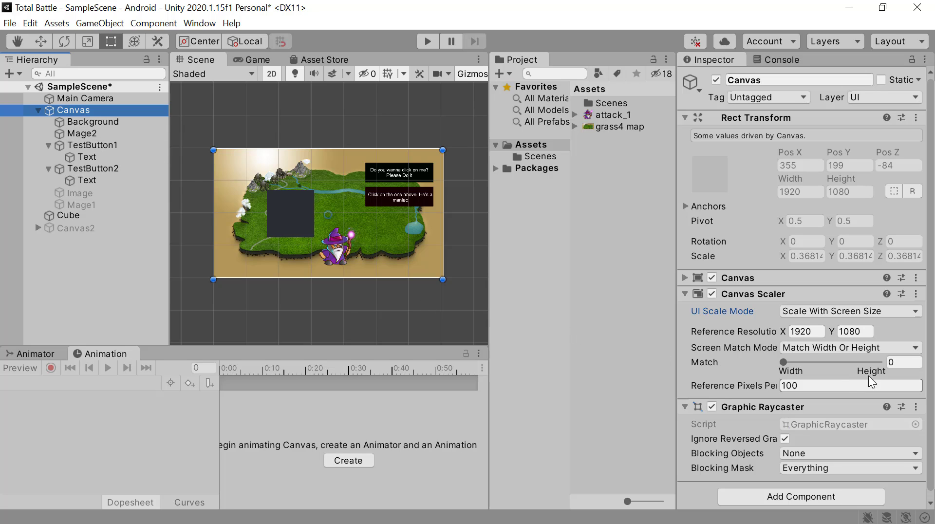
Set the Canvas Scaler's Screen Match Mode to Expand.
left_click(898, 346)
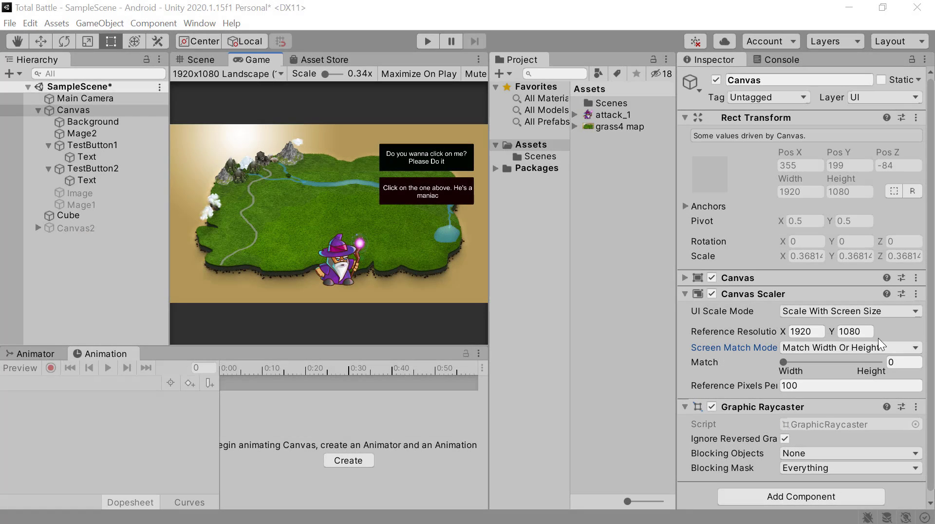
left_click(910, 347)
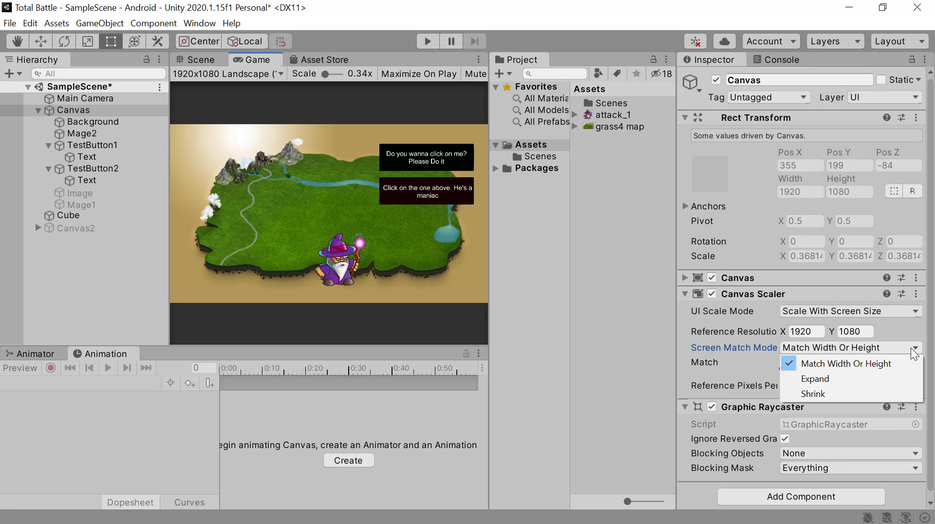
left_click(863, 379)
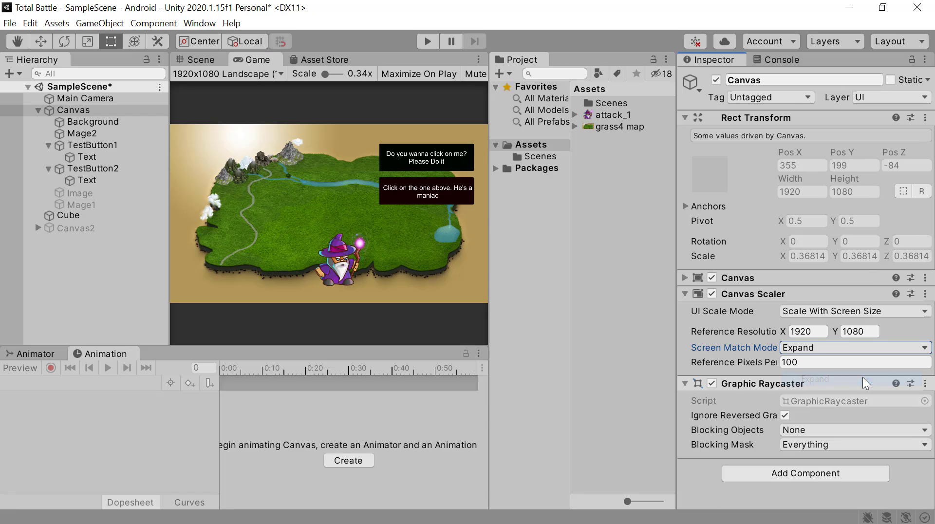
Preview the expanded Canvas in the Game view at 800x480 Landscape and 800x480 Portrait.
left_click(275, 75)
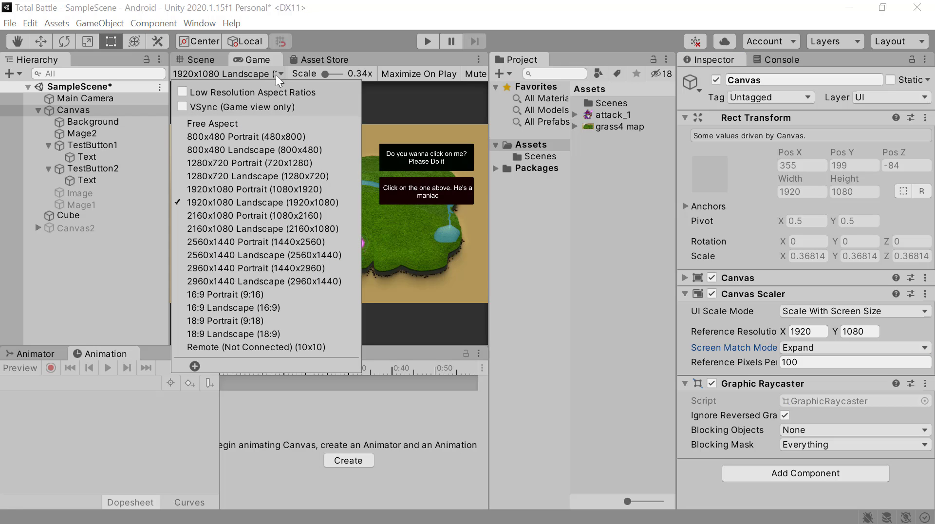
left_click(244, 151)
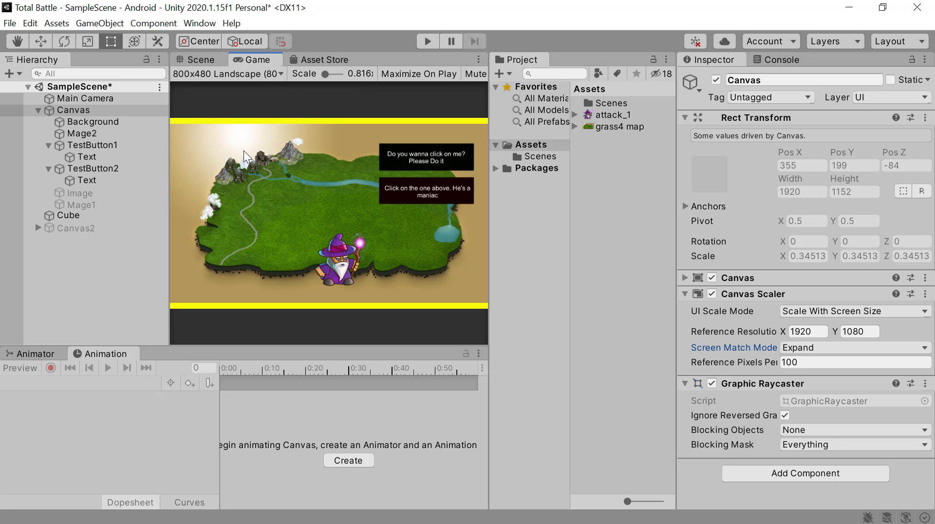
left_click(279, 74)
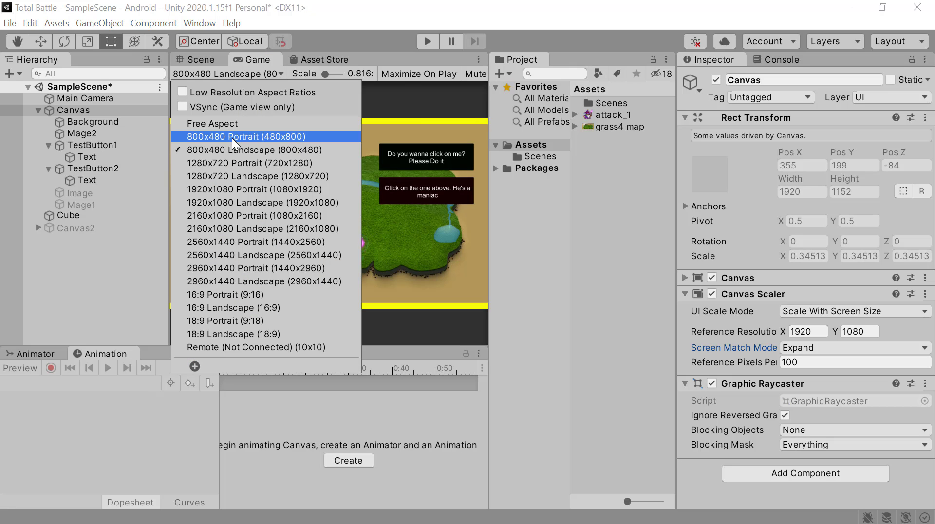
left_click(231, 138)
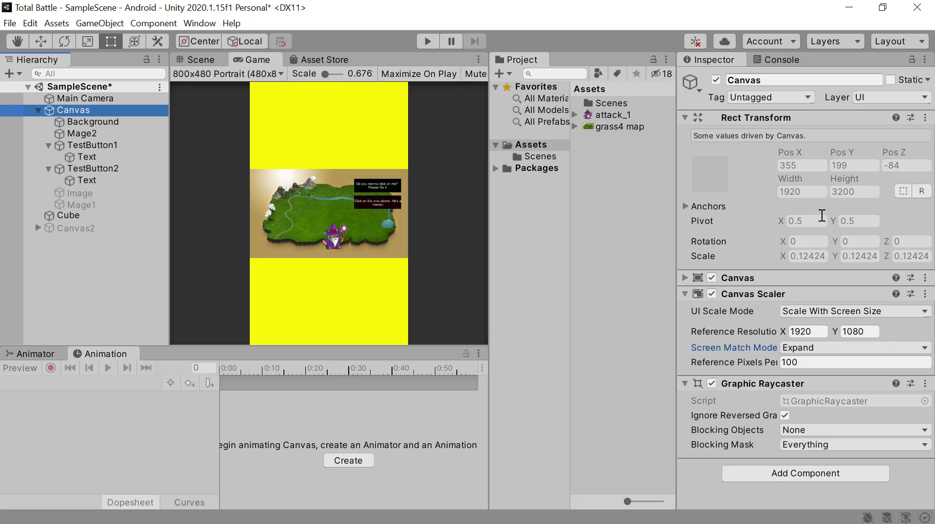
Set the Canvas Scaler's Screen Match Mode to Match Width Or Height and check the Game view at 800x480 Portrait.
left_click(840, 348)
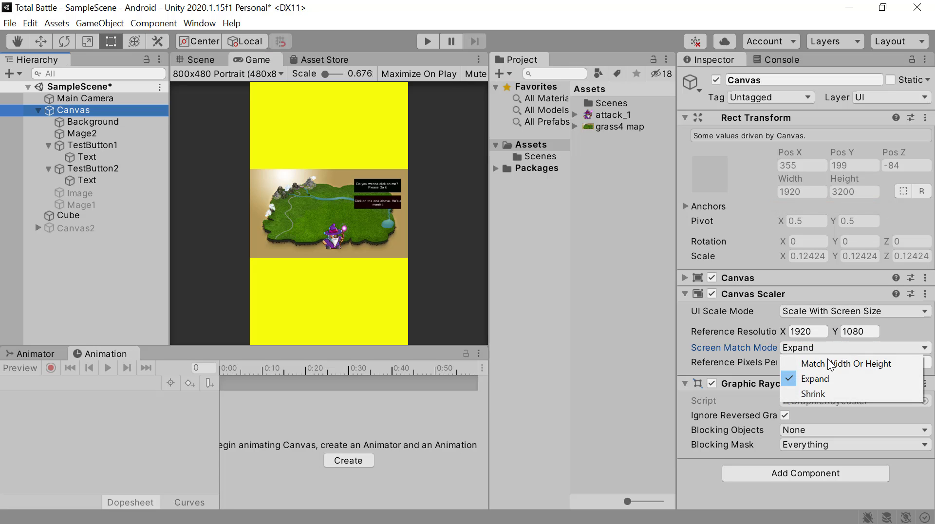
left_click(828, 362)
left_click(267, 74)
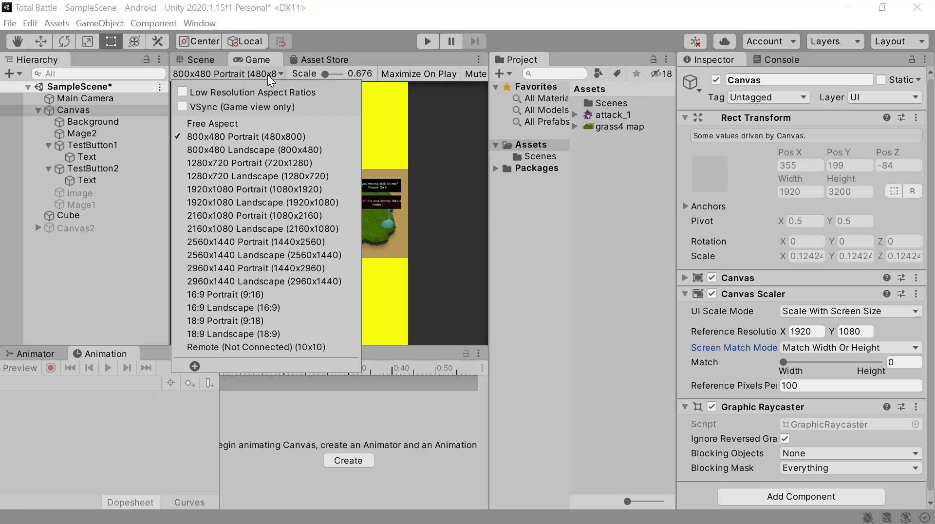
left_click(227, 134)
Compare the Canvas in the Game view at 1920x1080 Landscape and 800x480 Portrait, ending on 1920x1080 Landscape.
left_click(242, 74)
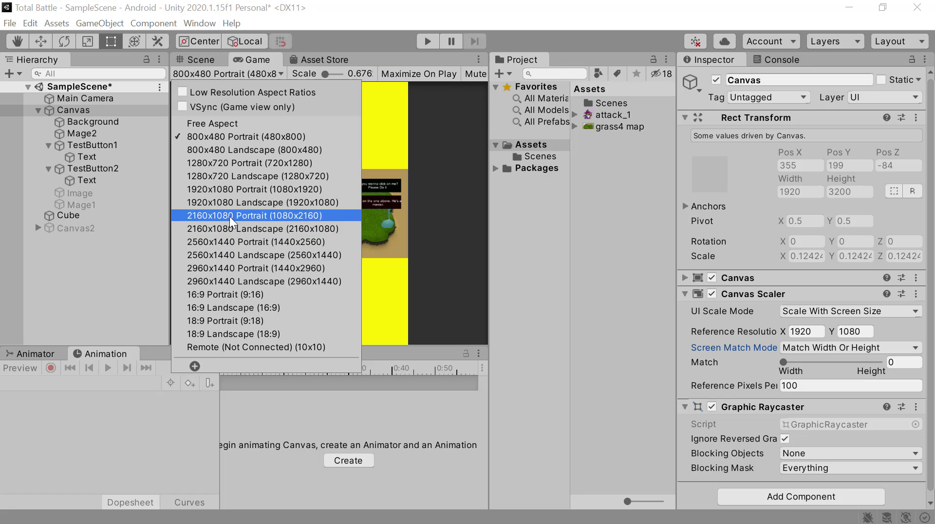
left_click(230, 203)
left_click(267, 76)
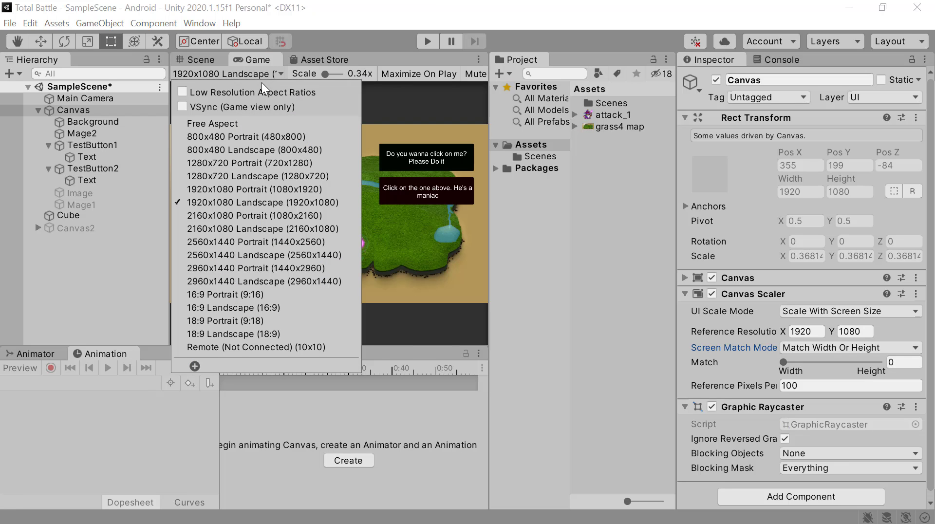
left_click(230, 137)
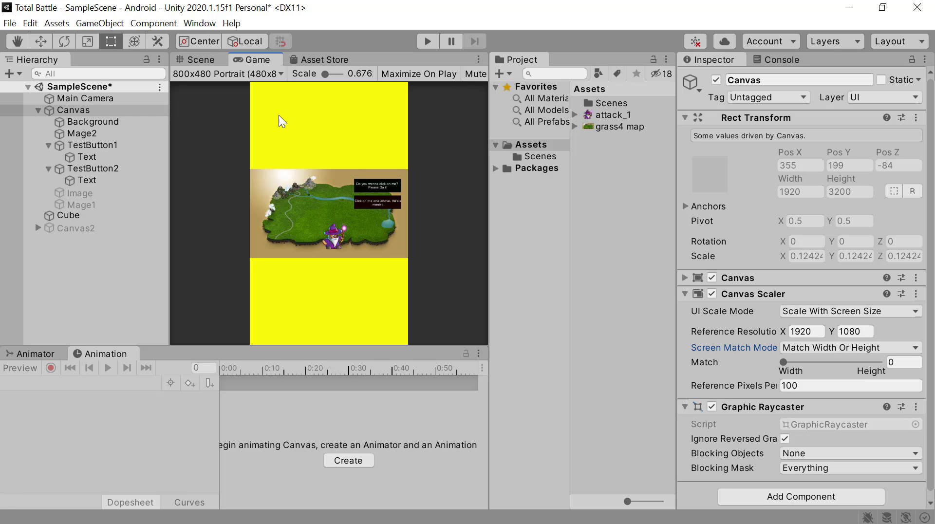
left_click(281, 74)
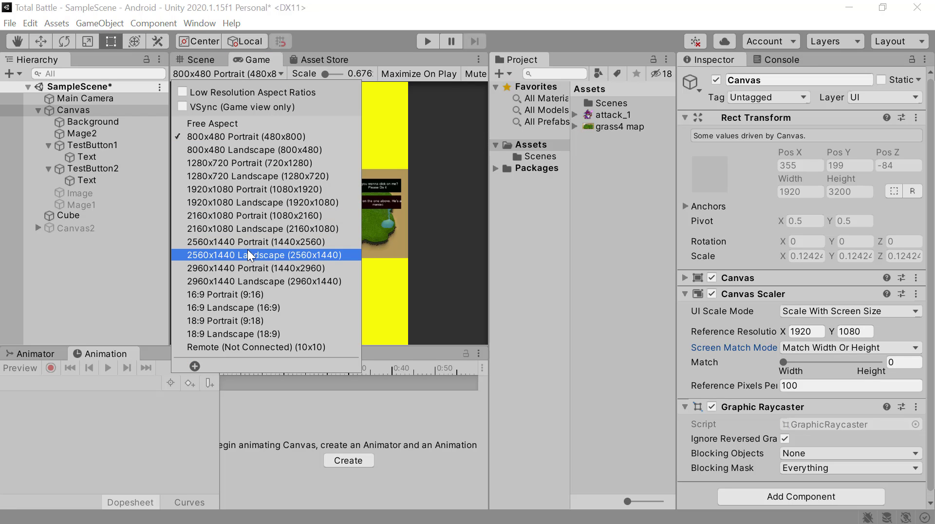
left_click(253, 202)
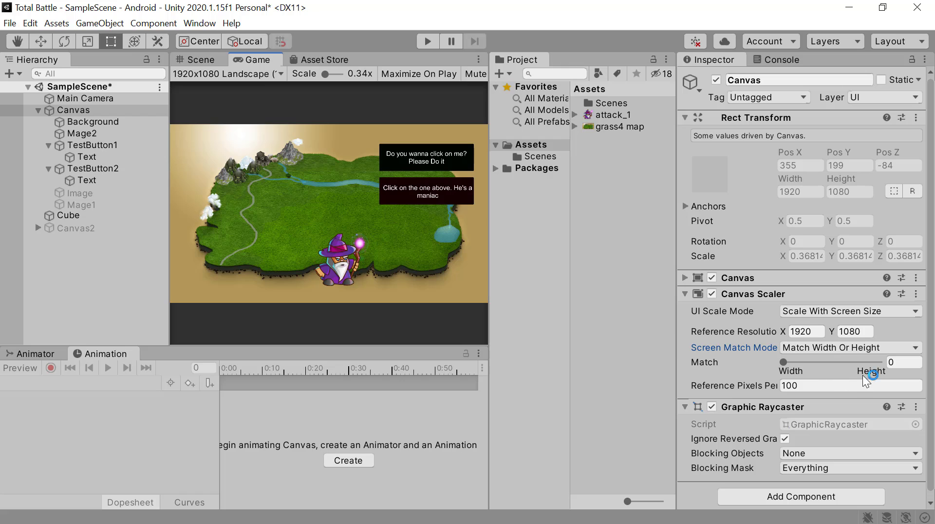
Set the Canvas Scaler's Screen Match Mode to Shrink and preview the Game view at 800x480 Portrait.
left_click(881, 347)
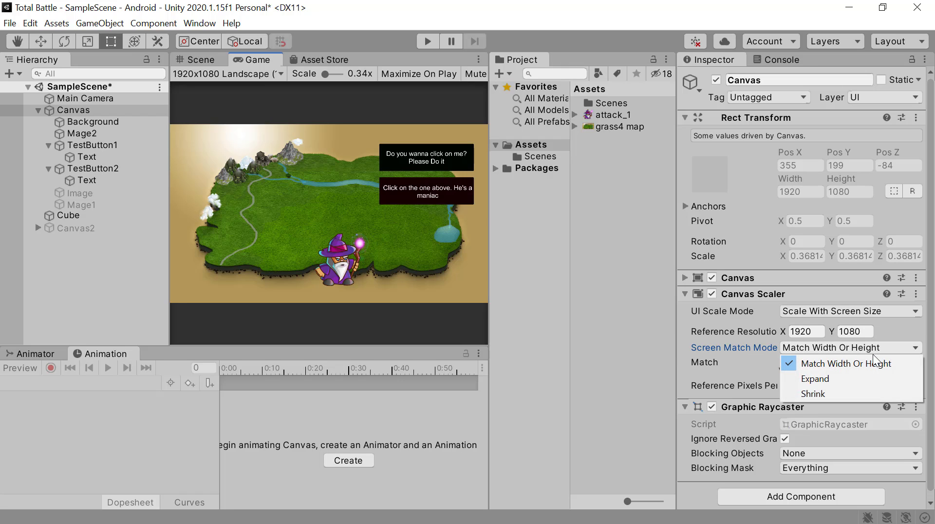
left_click(824, 390)
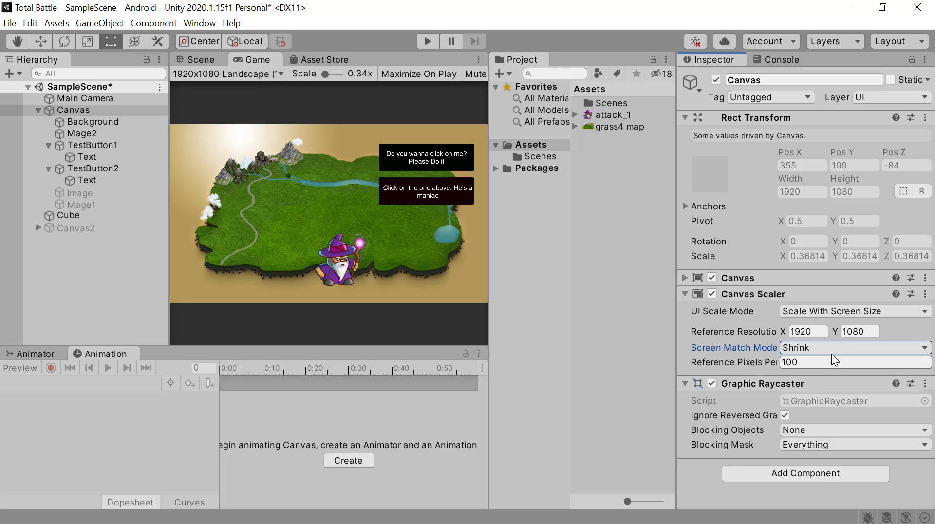
left_click(264, 74)
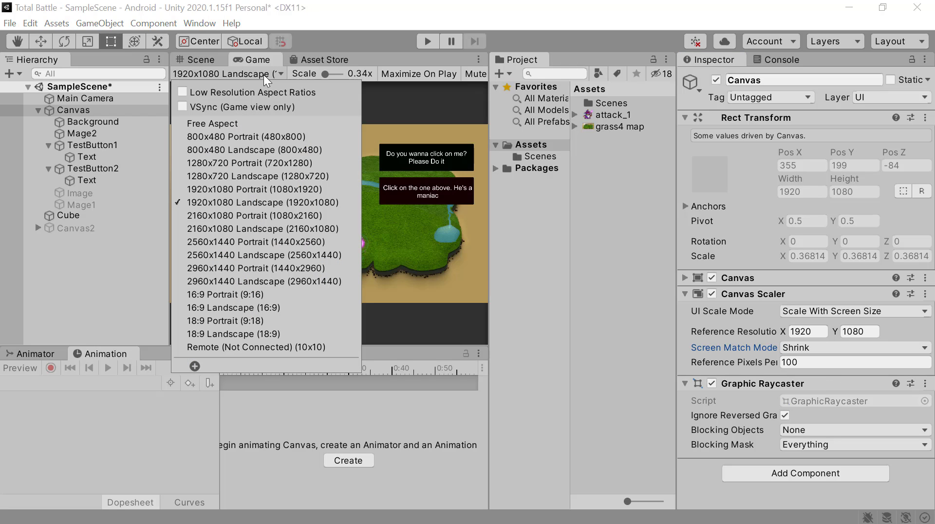
left_click(230, 134)
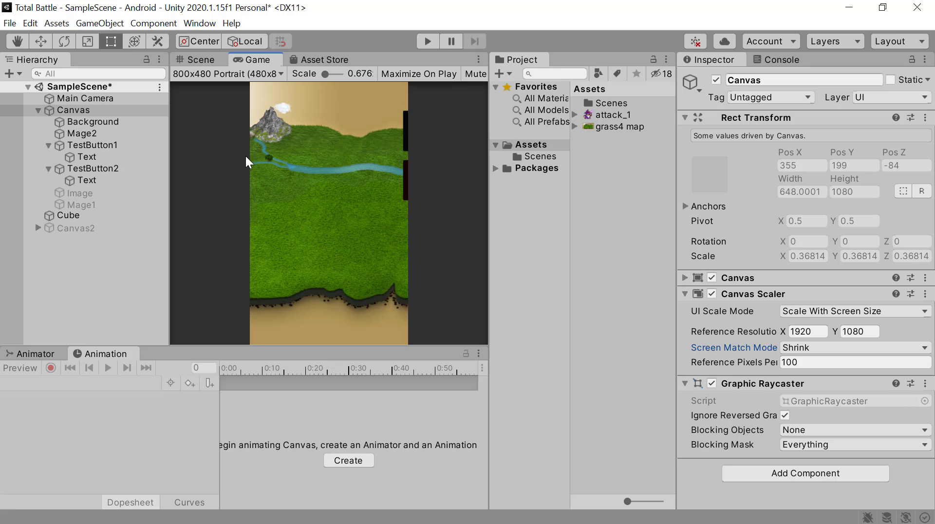
Preview the shrunk Canvas at 2160x1080 Landscape in both the Game view and the Scene view.
left_click(281, 75)
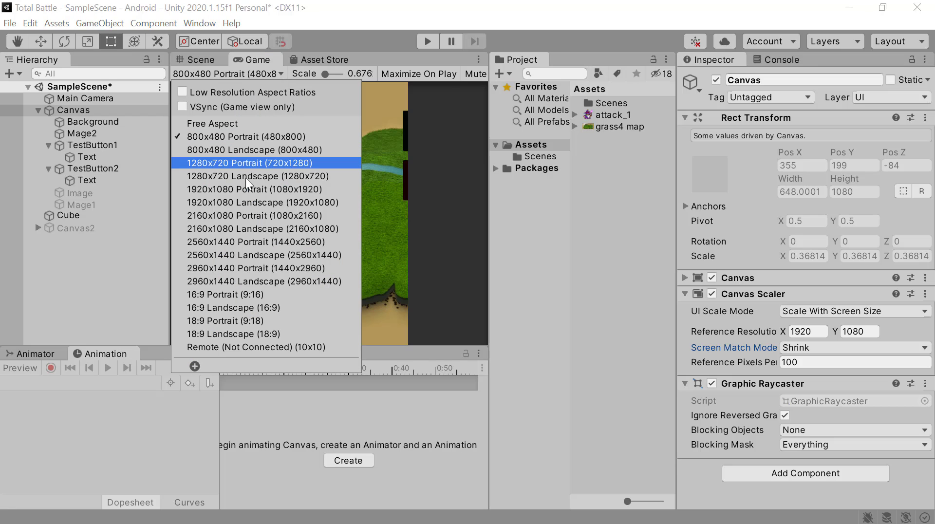
left_click(234, 227)
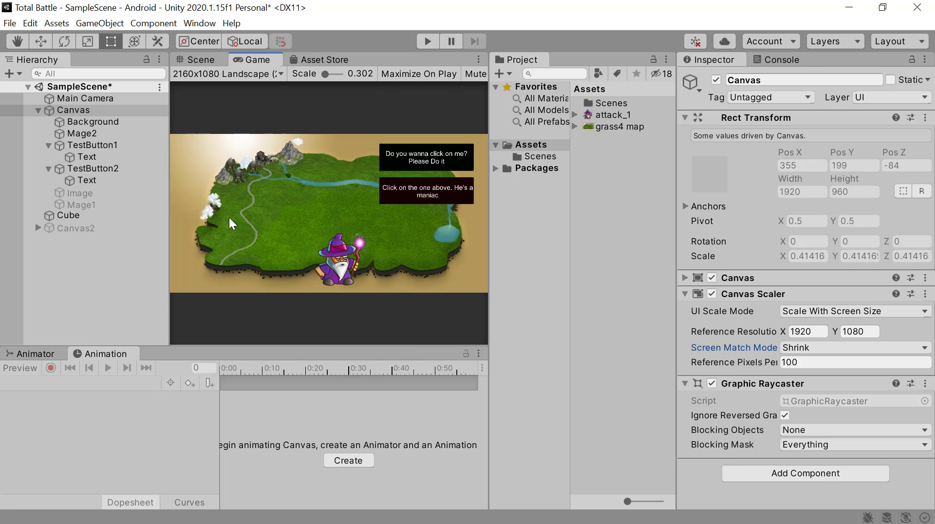
left_click(196, 60)
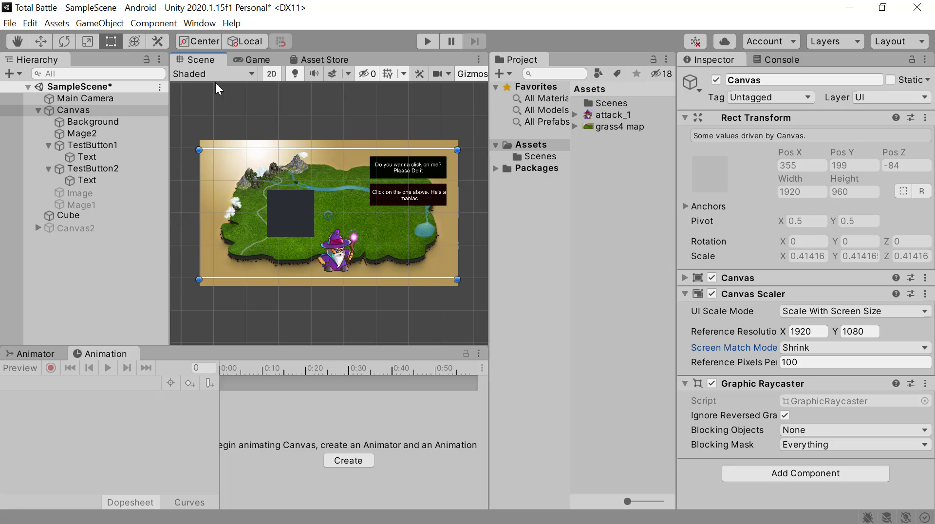
left_click(250, 60)
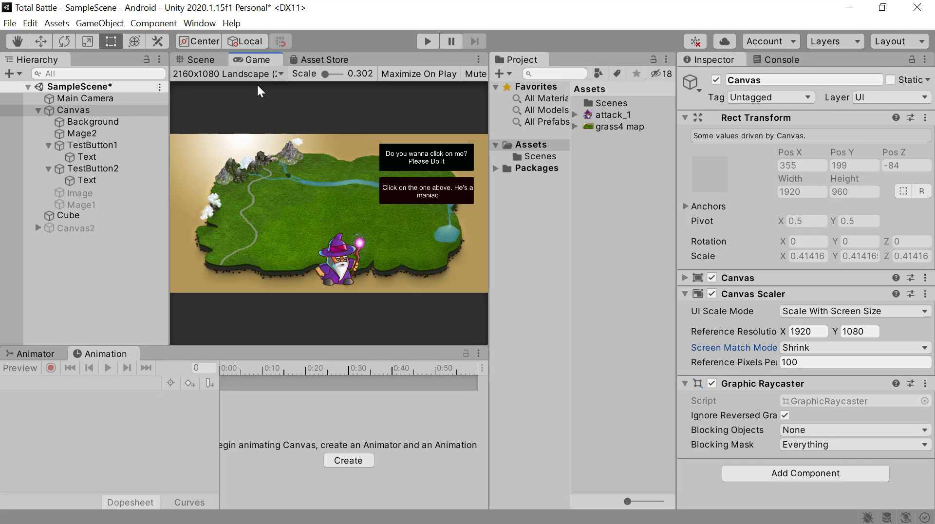
Set the Canvas Scaler's Screen Match Mode back to Match Width Or Height.
left_click(819, 349)
left_click(815, 364)
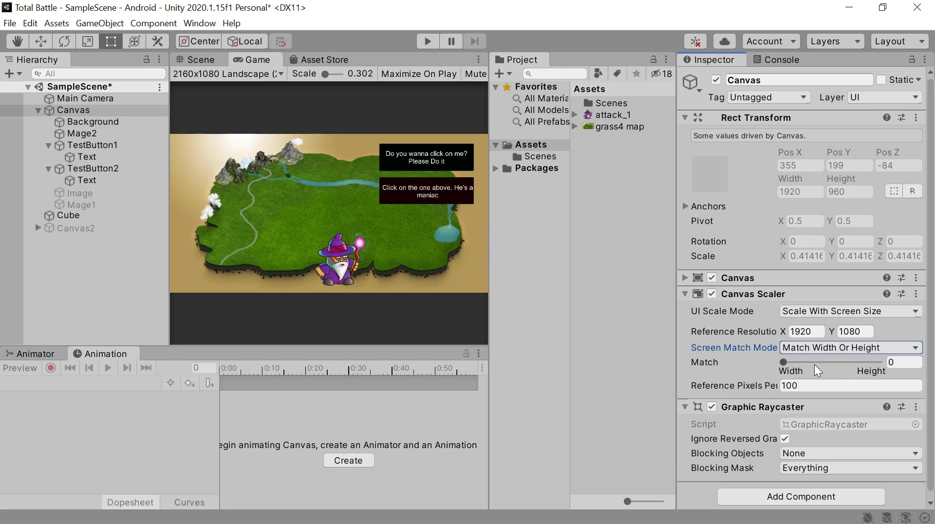
scroll(761, 410, "down", 1)
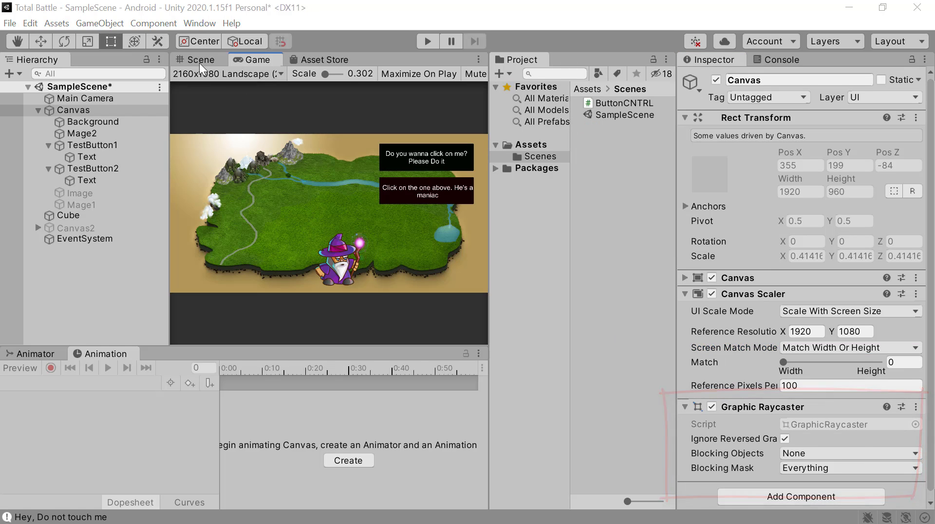
Display the Scene view and examine the Canvas's Graphic Raycaster settings.
left_click(199, 61)
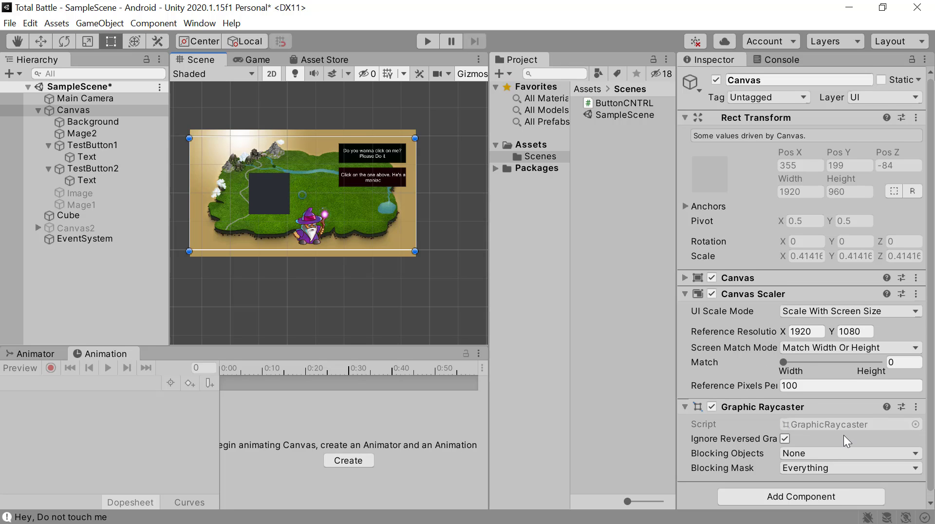
scroll(844, 435, "down", 1)
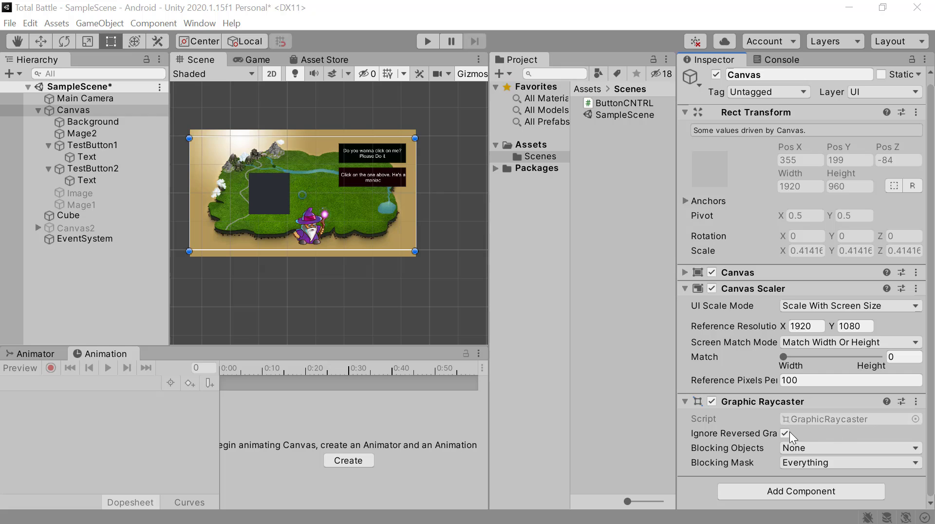
left_click(768, 61)
left_click(702, 58)
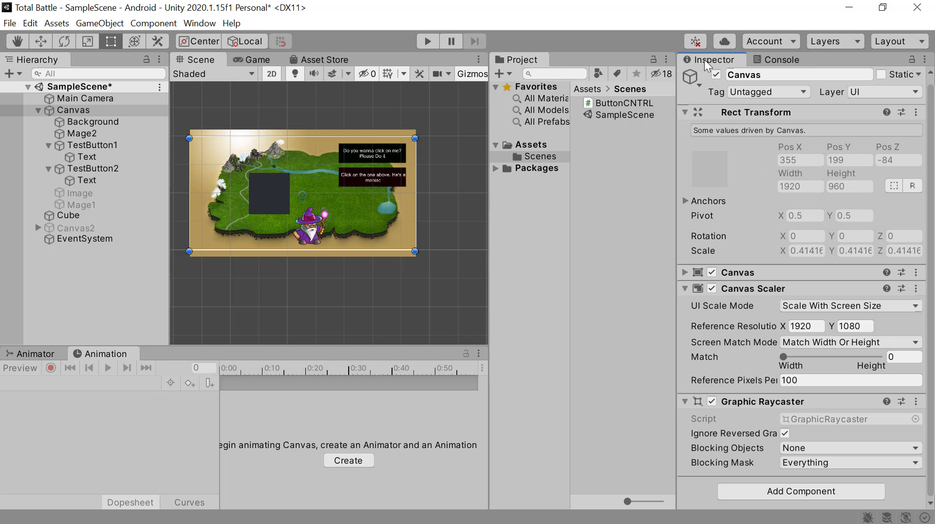
With the Console open, run the game, trigger TestButton1 several times to check its logged message, and stop the game.
left_click(768, 62)
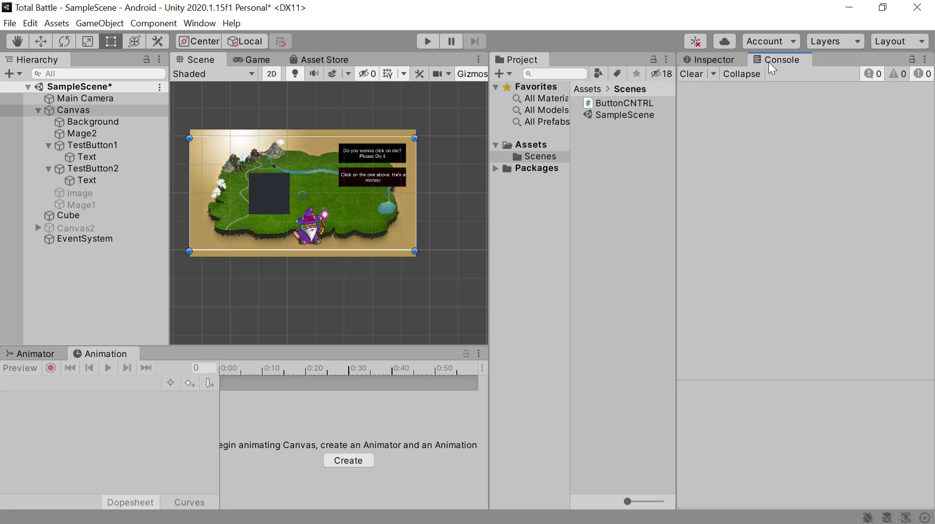
left_click(427, 42)
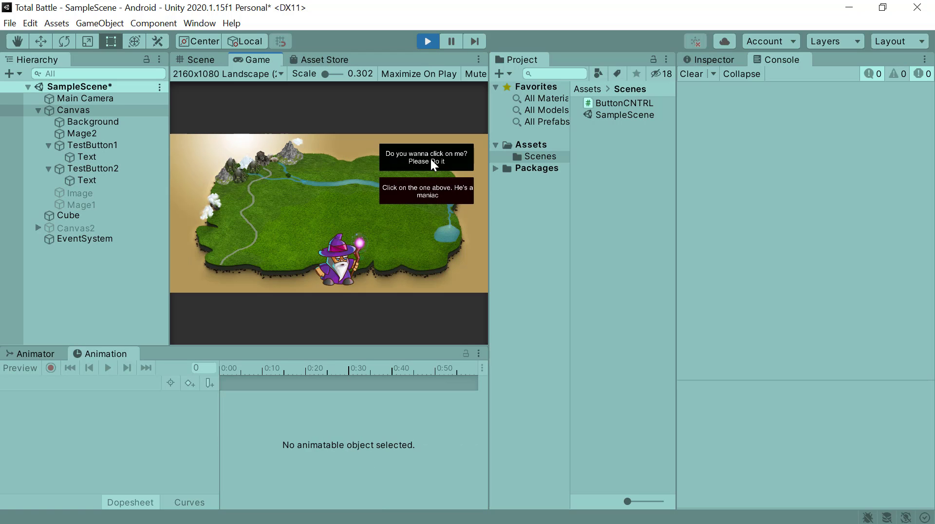
left_click(431, 157)
left_click(430, 157)
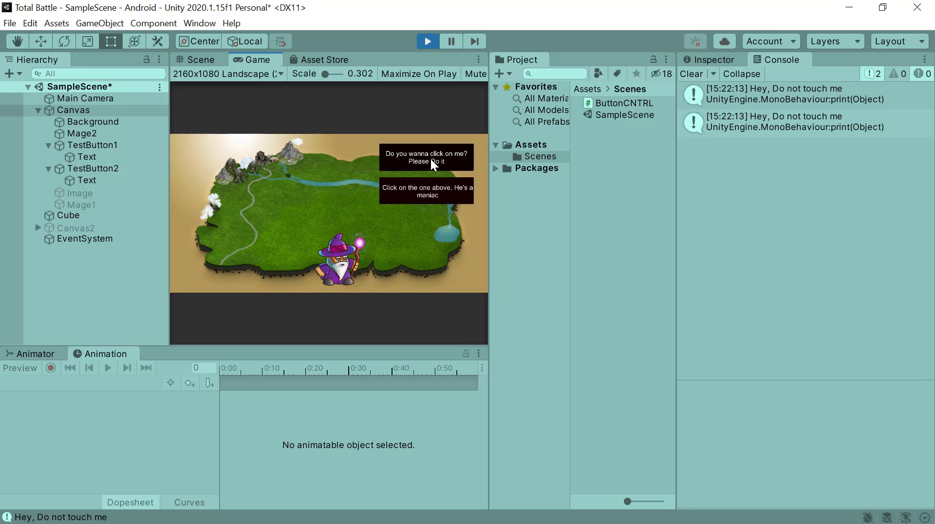
left_click(430, 157)
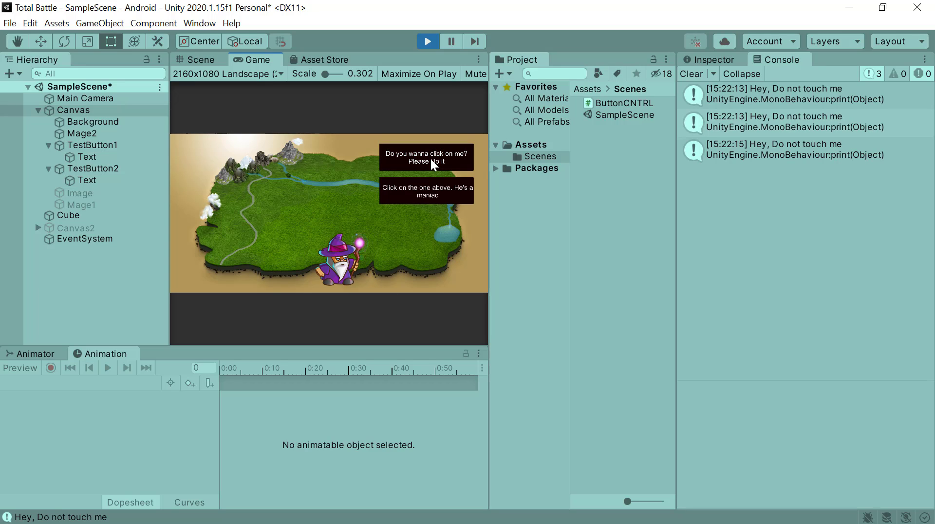
left_click(431, 156)
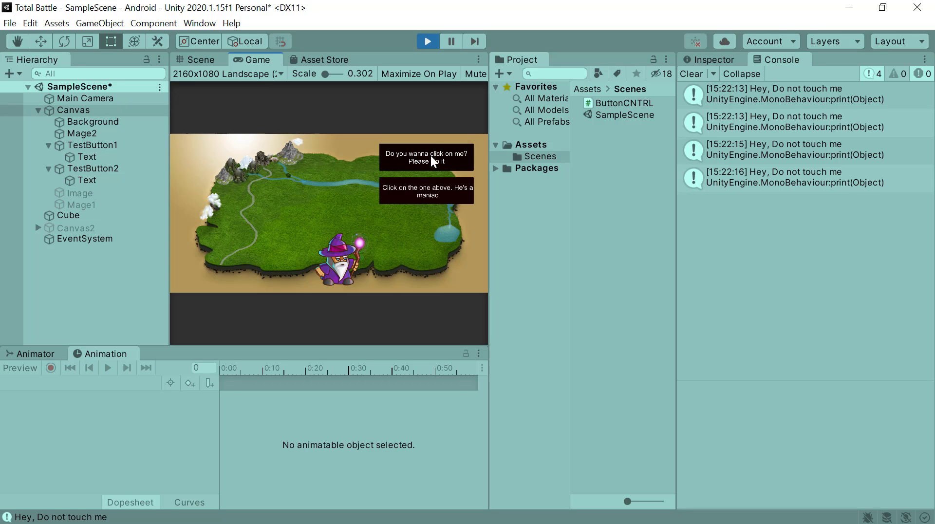
left_click(429, 41)
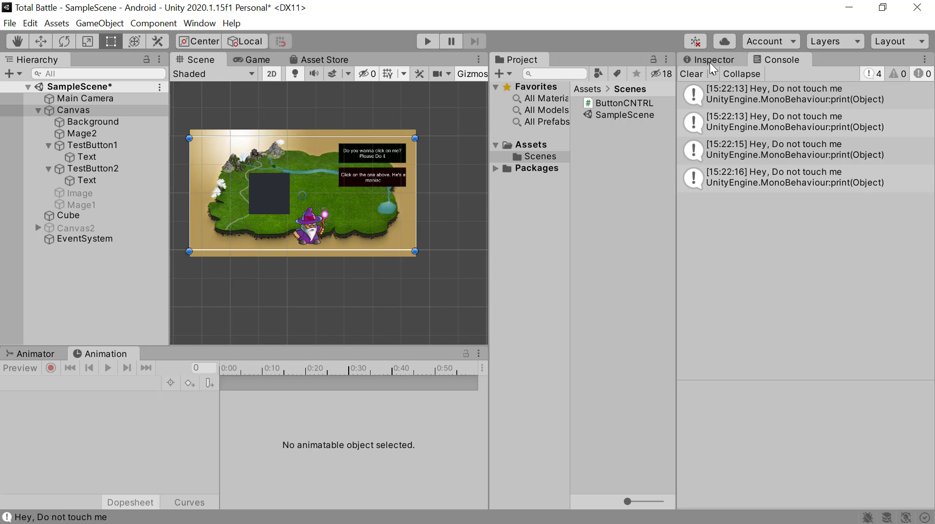
Turn off the Scene view's 2D mode and rotate TestButton1 about its vertical axis so its back faces the viewer.
left_click(272, 74)
left_click(98, 145)
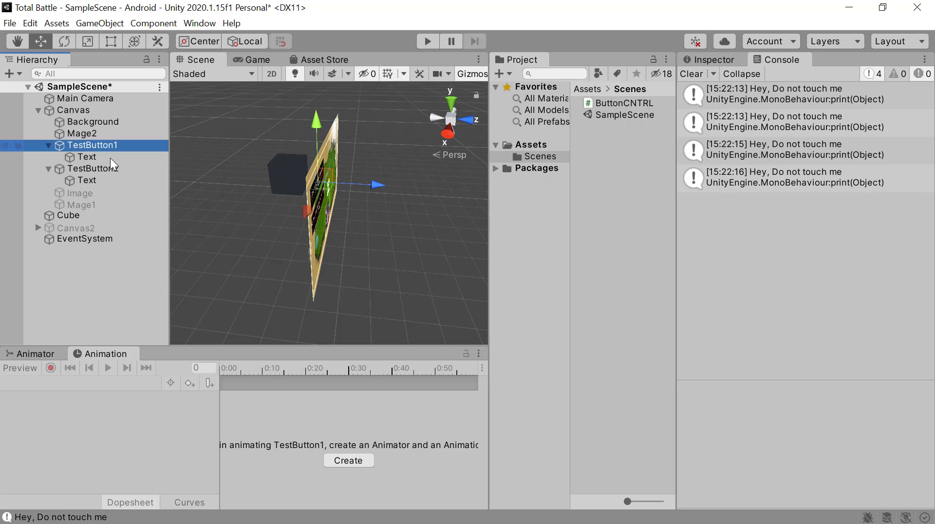
left_click(138, 45)
left_click_drag(268, 224, 405, 220)
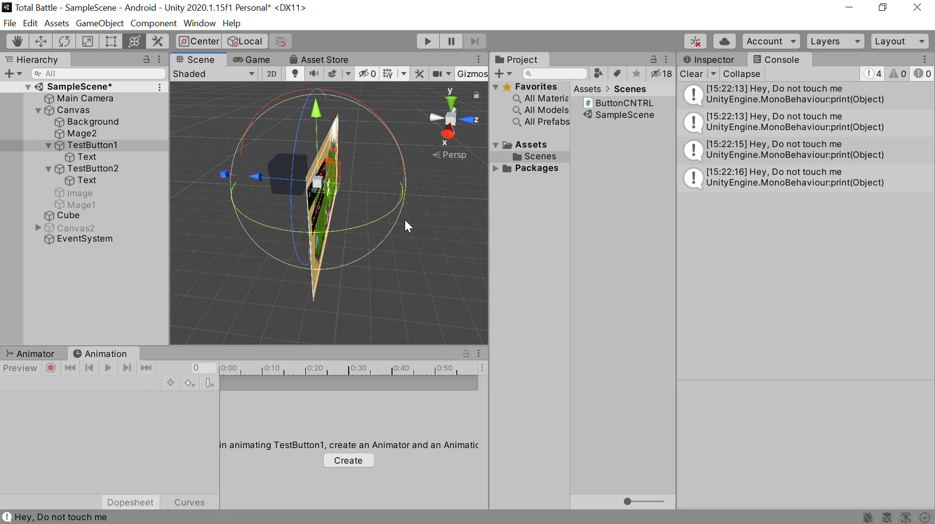
Return the Scene view to 2D mode and test the reversed TestButton1 in a short game run.
left_click(271, 74)
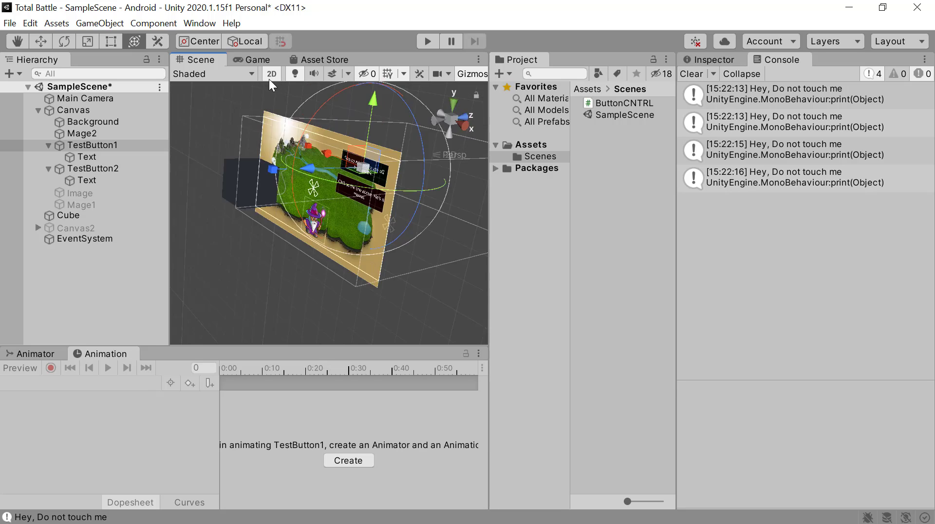
left_click(433, 42)
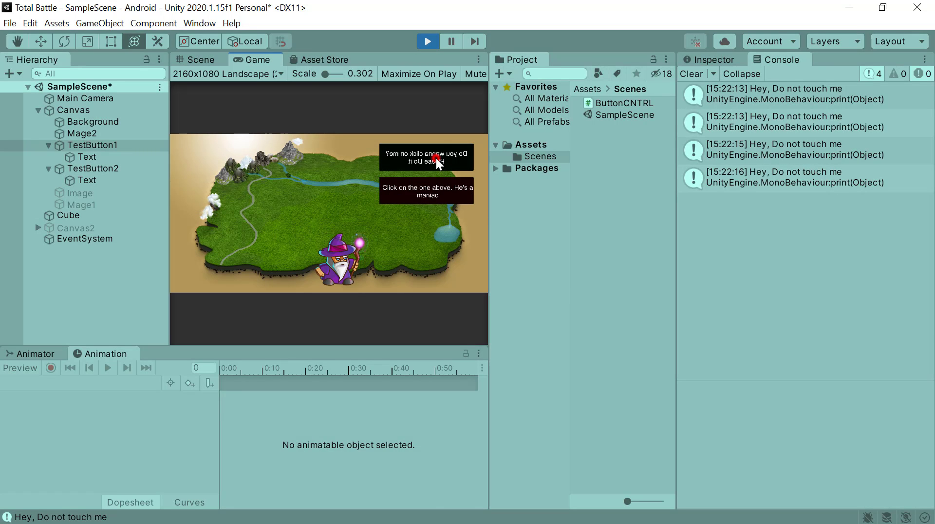
left_click(428, 40)
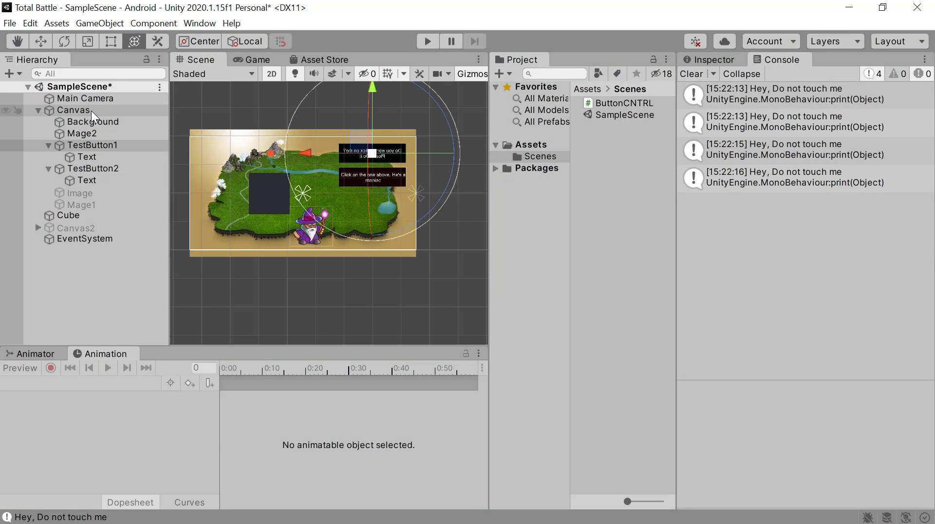
Disable Ignore Reversed Graphics on the Canvas's Graphic Raycaster and bring the Console back into view.
left_click(92, 110)
left_click(709, 60)
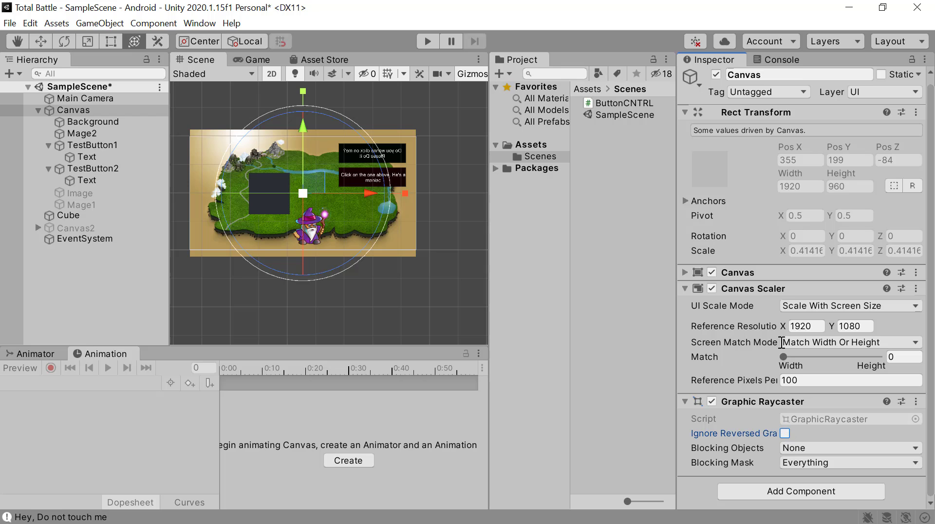
left_click(774, 61)
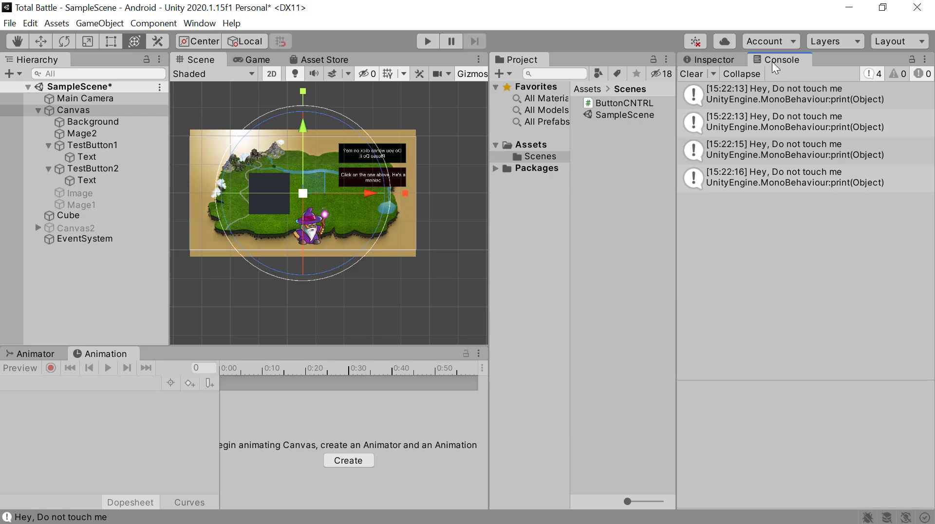
Run the game again, trigger the reversed TestButton1 several times, then stop the game and show the Canvas's component settings.
left_click(426, 41)
left_click(431, 159)
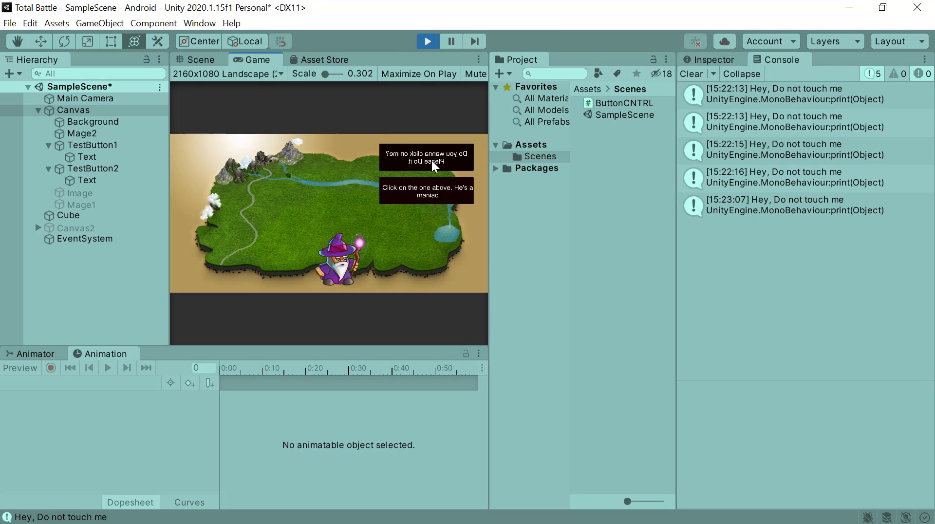
left_click(431, 159)
left_click(431, 158)
left_click(431, 161)
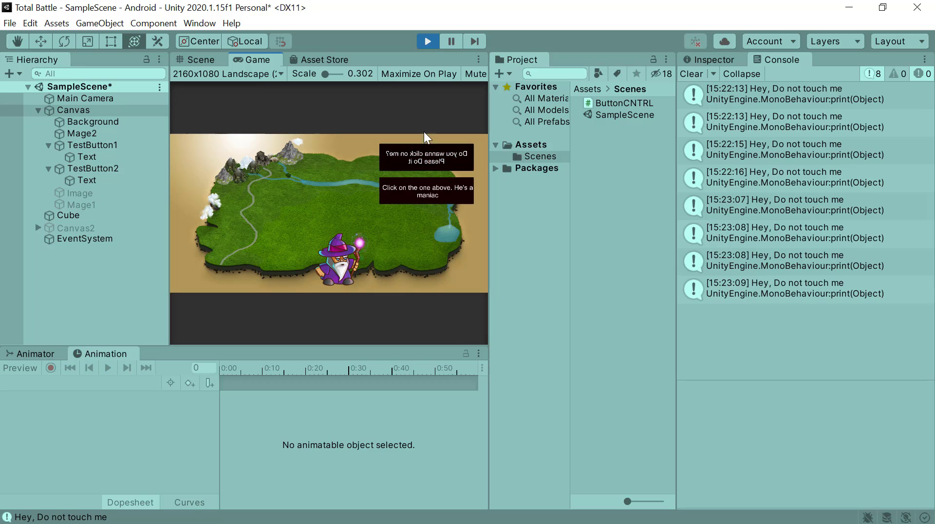
left_click(428, 42)
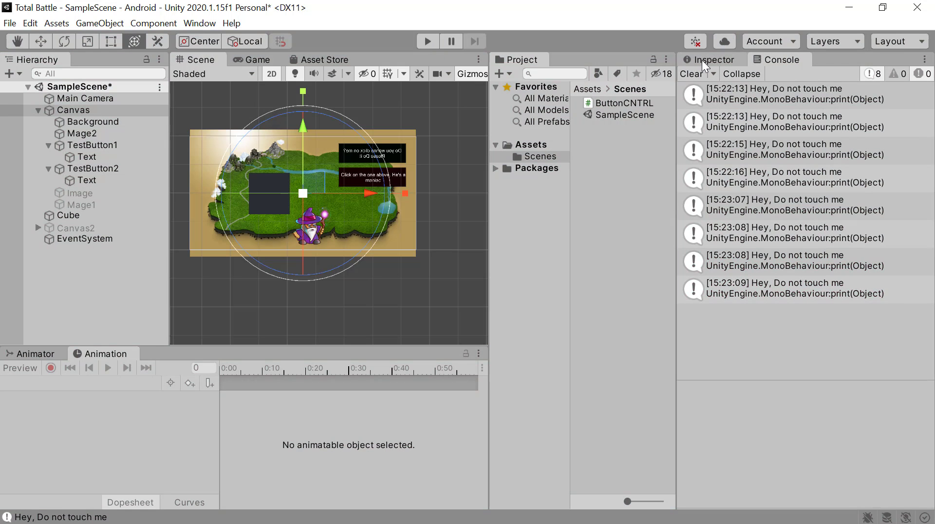
left_click(702, 61)
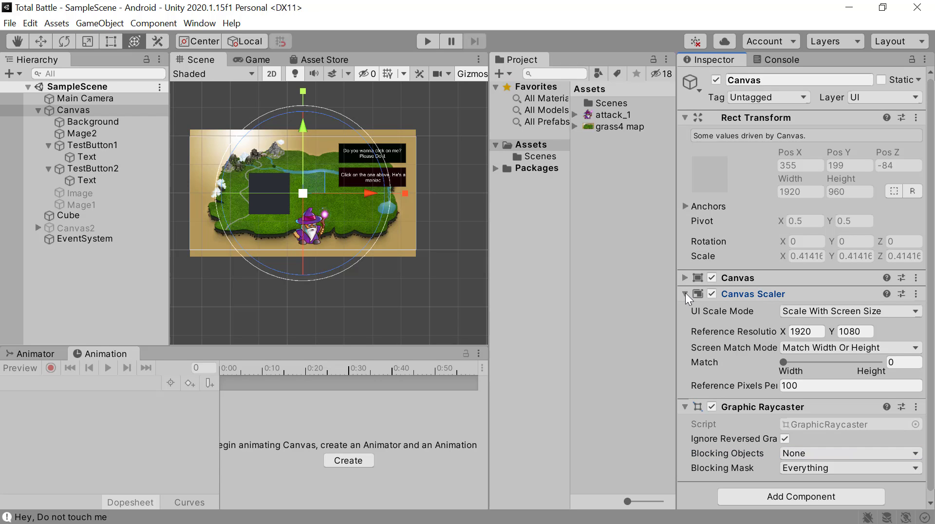
Collapse the Canvas Scaler settings and set the Graphic Raycaster's Blocking Objects to Three D.
left_click(685, 293)
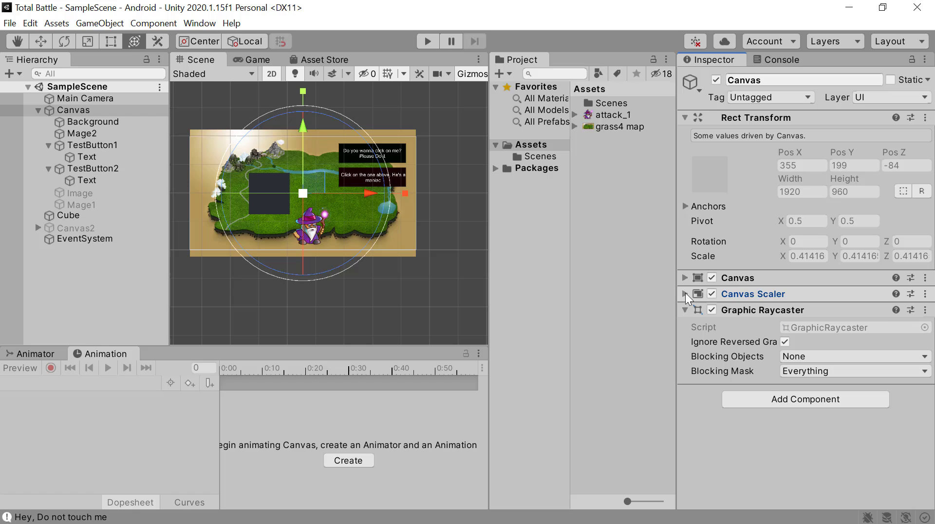
left_click(867, 358)
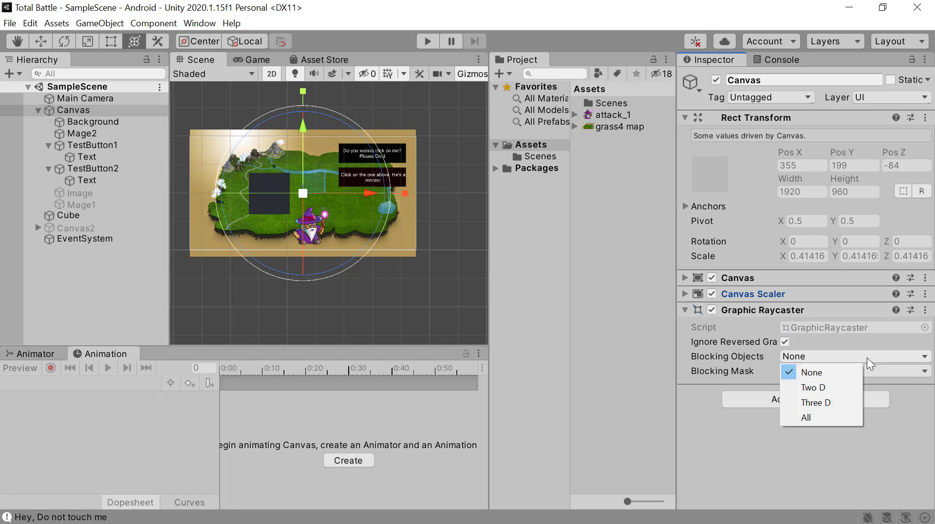
left_click(820, 403)
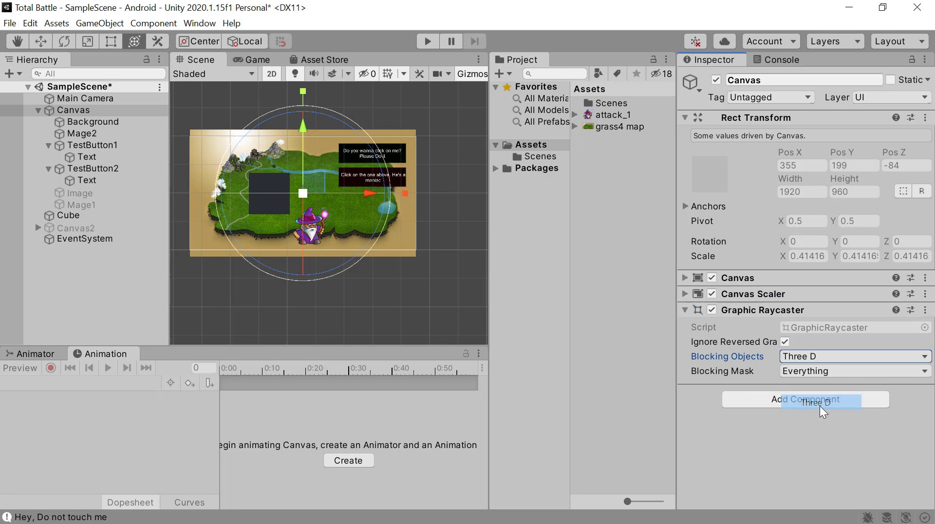
Turn off the Scene view's 2D mode and move the Cube along its Z axis to about -94.
left_click(270, 74)
left_click(105, 99)
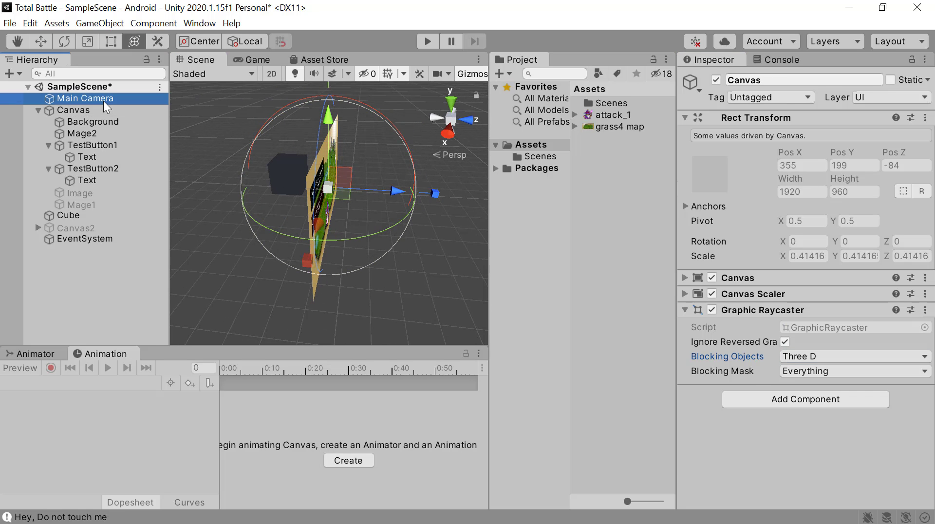
left_click(87, 216)
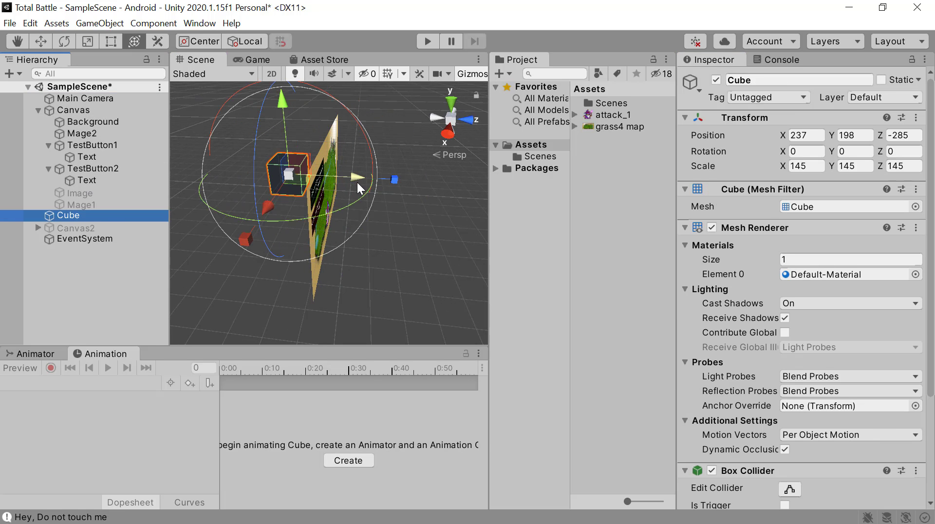
left_click_drag(358, 180, 396, 190)
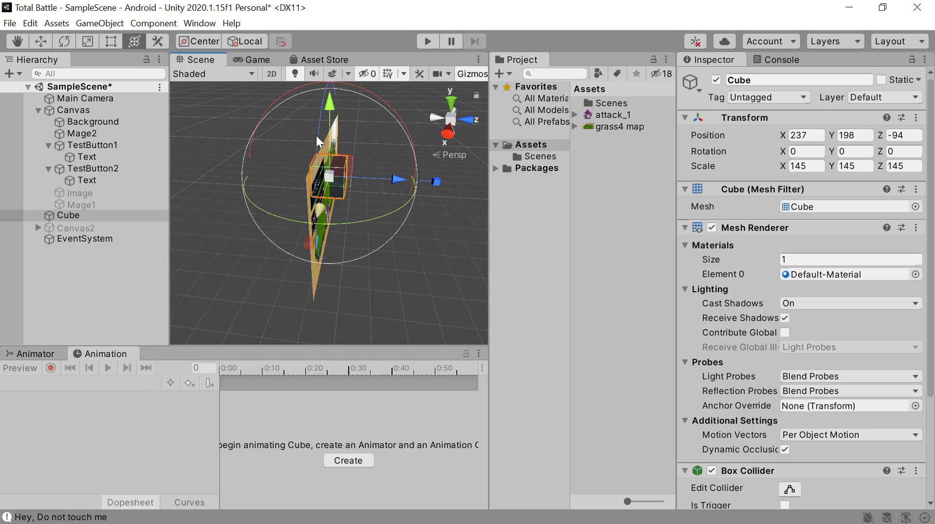
Return the Scene view to 2D mode and move the Cube over TestButton1, to about X 550, Y 331.
left_click(271, 74)
left_click_drag(307, 191, 366, 145)
left_click_drag(366, 150, 367, 150)
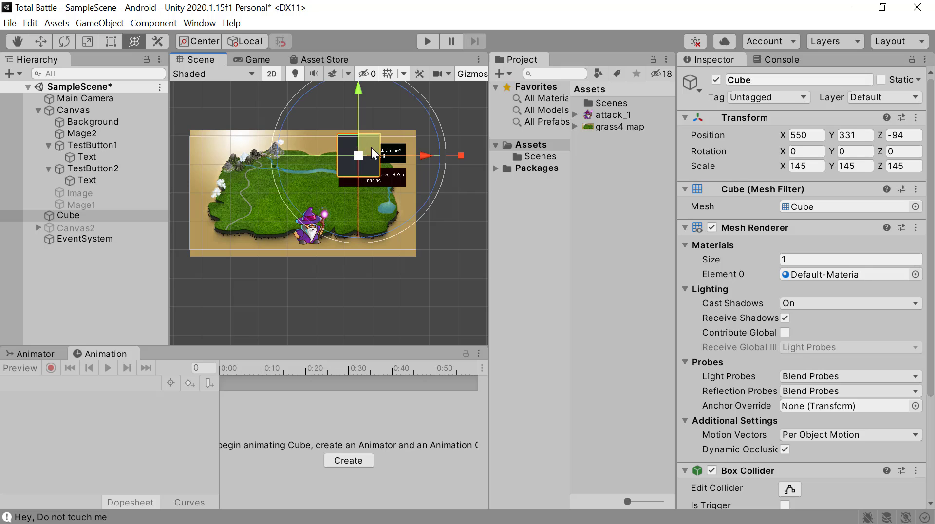
Clear the Console and test the part of TestButton1 covered by the Cube in a short game run.
left_click(784, 60)
left_click(693, 74)
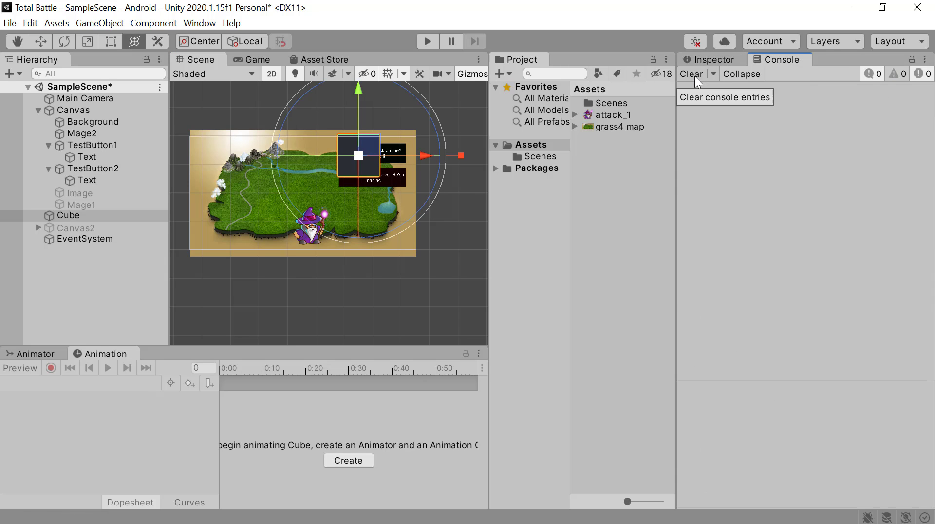
left_click(424, 41)
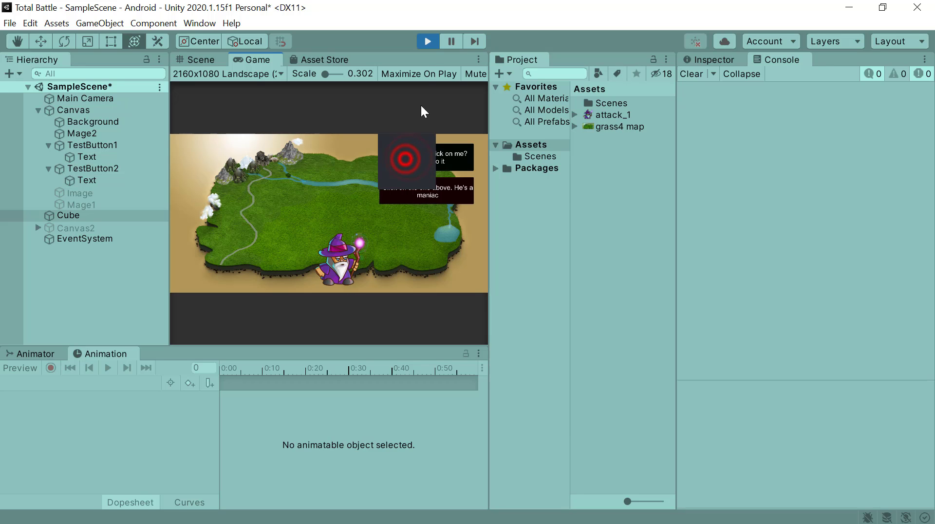
left_click(426, 41)
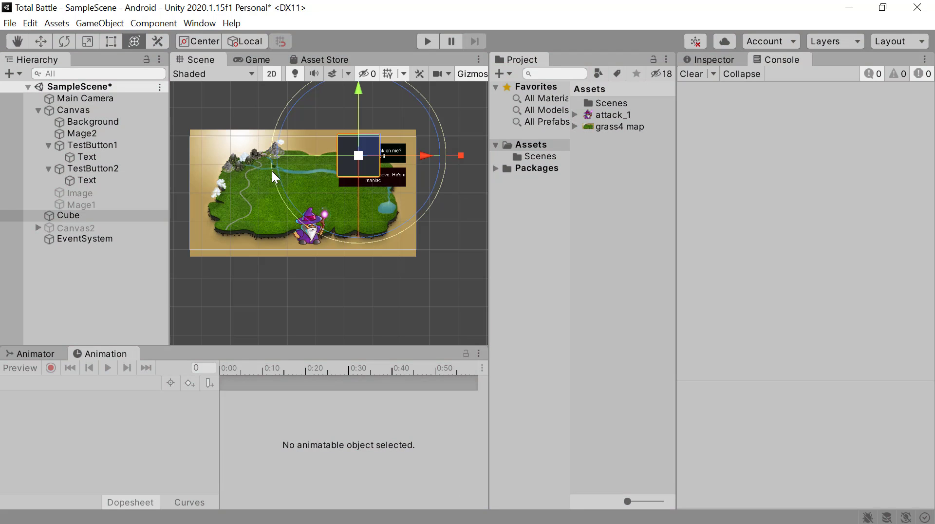
Set Blocking Objects on the Canvas's Graphic Raycaster to None.
left_click(101, 114)
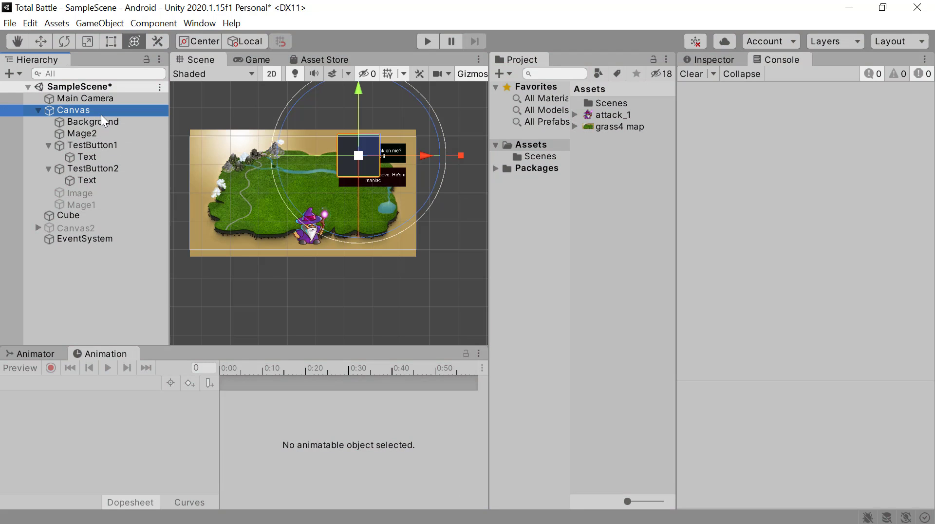
left_click(706, 61)
left_click(805, 357)
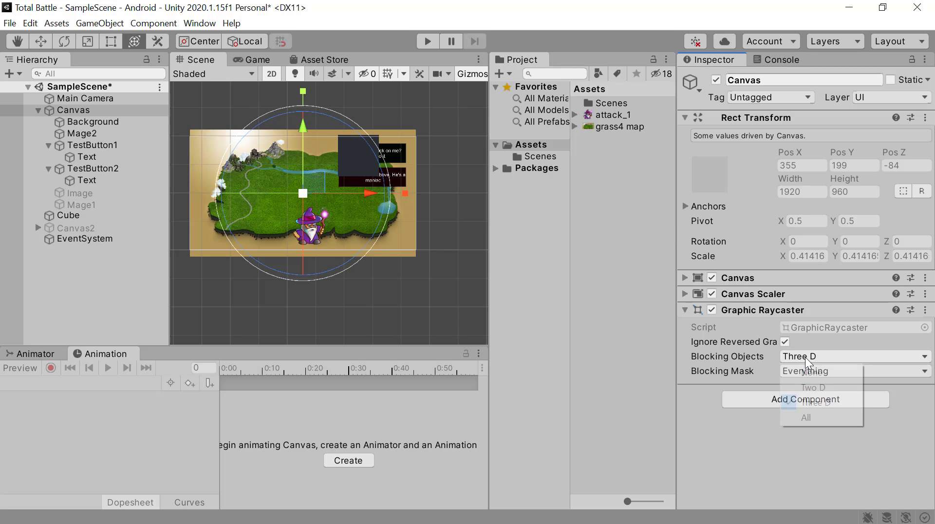
left_click(799, 371)
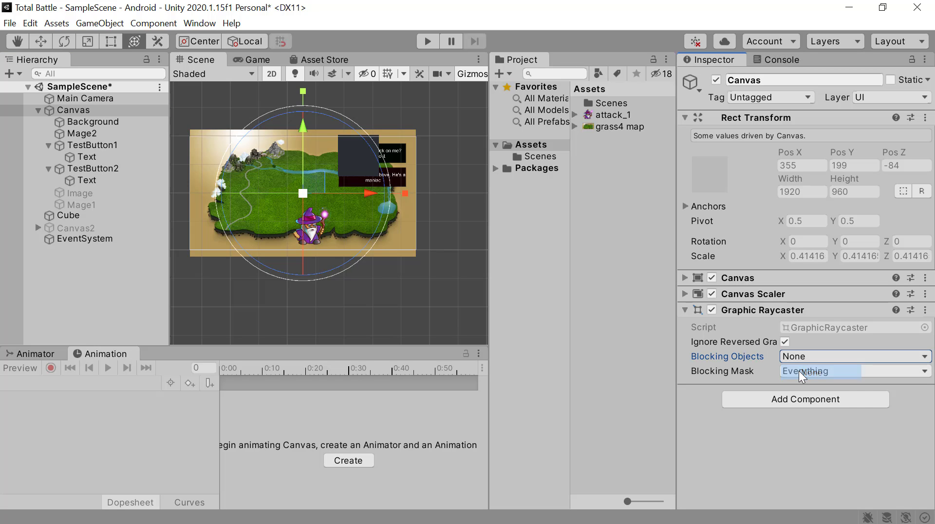
Run the game with the Console showing, trigger TestButton1 through the Cube several times, and stop the game.
left_click(429, 42)
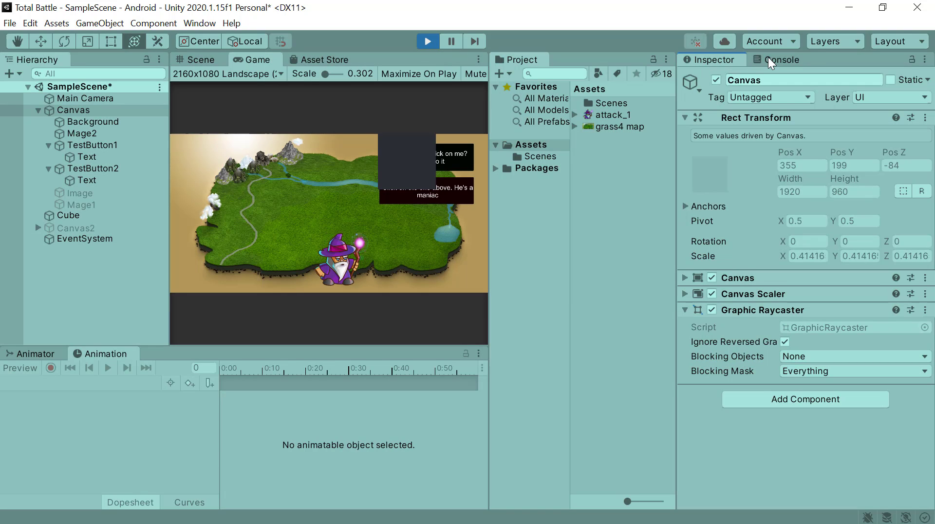
left_click(770, 61)
left_click(419, 156)
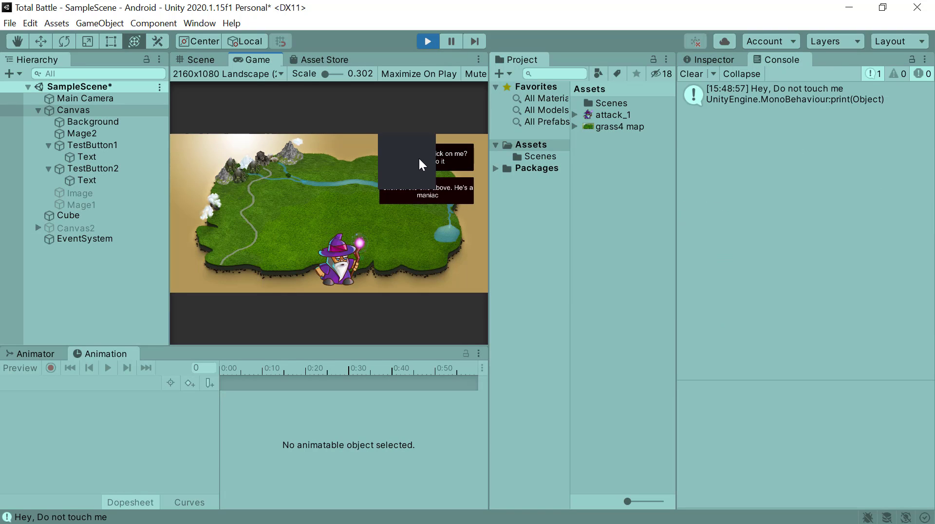
left_click(419, 157)
left_click(419, 157)
left_click(419, 157)
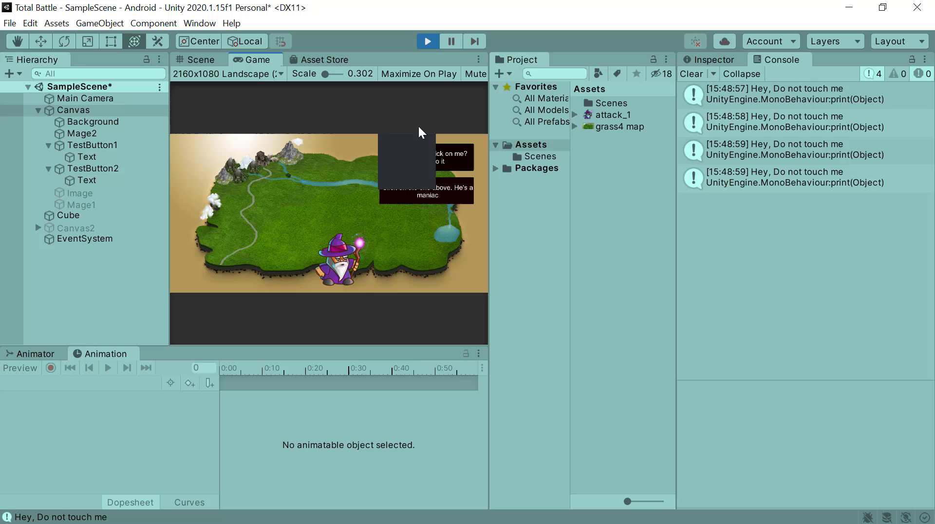
left_click(427, 40)
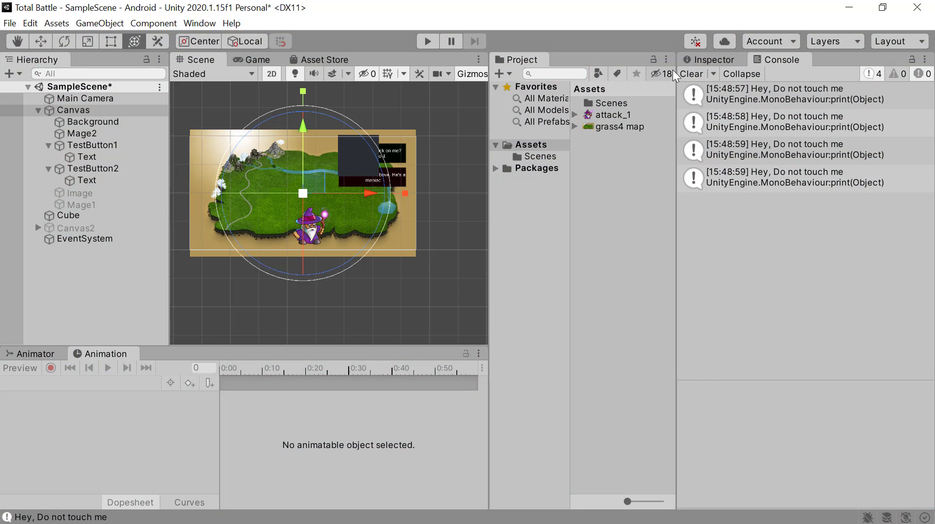
Review the Canvas's Blocking Mask options and set Blocking Objects back to Three D.
left_click(708, 60)
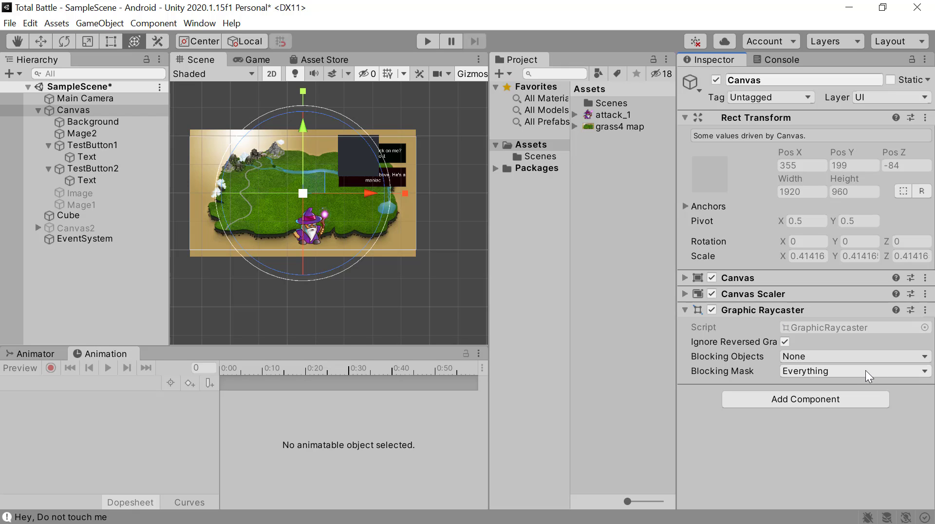
left_click(910, 370)
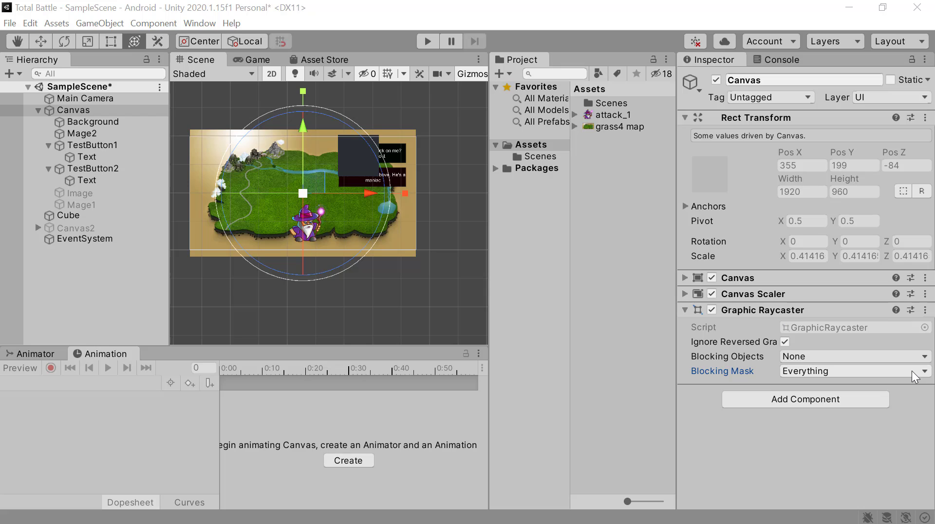
left_click(914, 371)
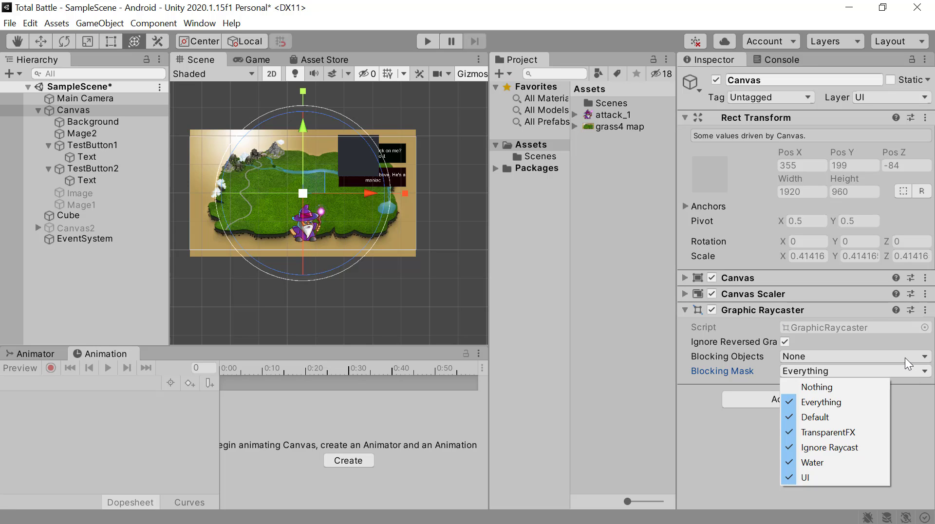
left_click(904, 357)
left_click(905, 357)
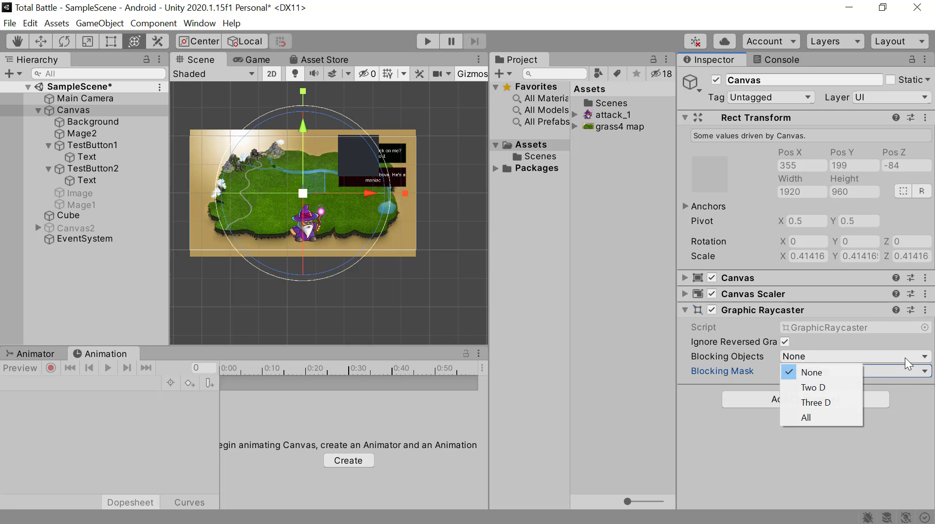
left_click(815, 402)
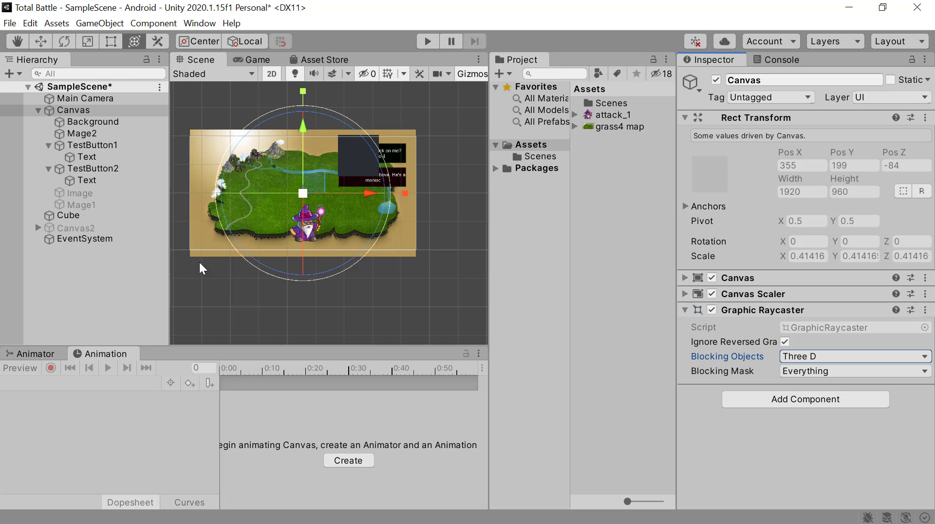
Check the Cube's layer and exclude the Default layer from the Canvas's Graphic Raycaster Blocking Mask.
left_click(84, 217)
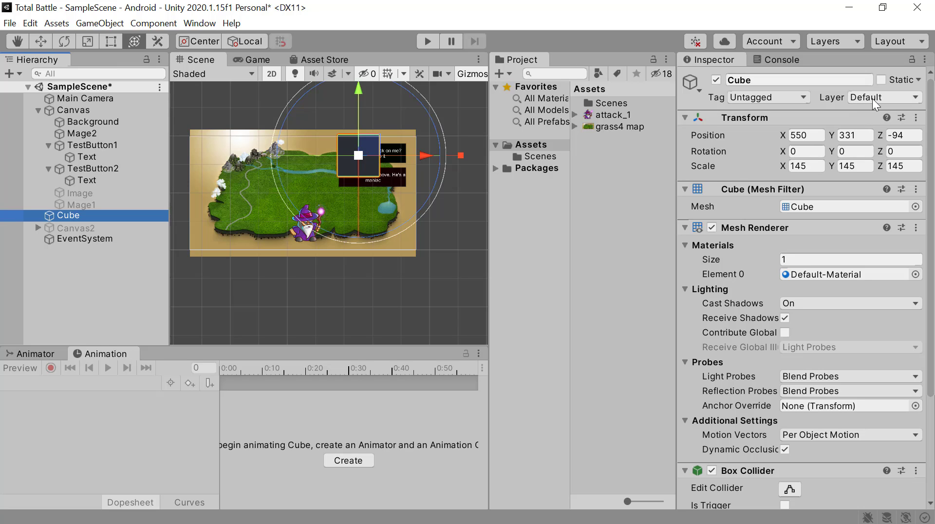
left_click(99, 112)
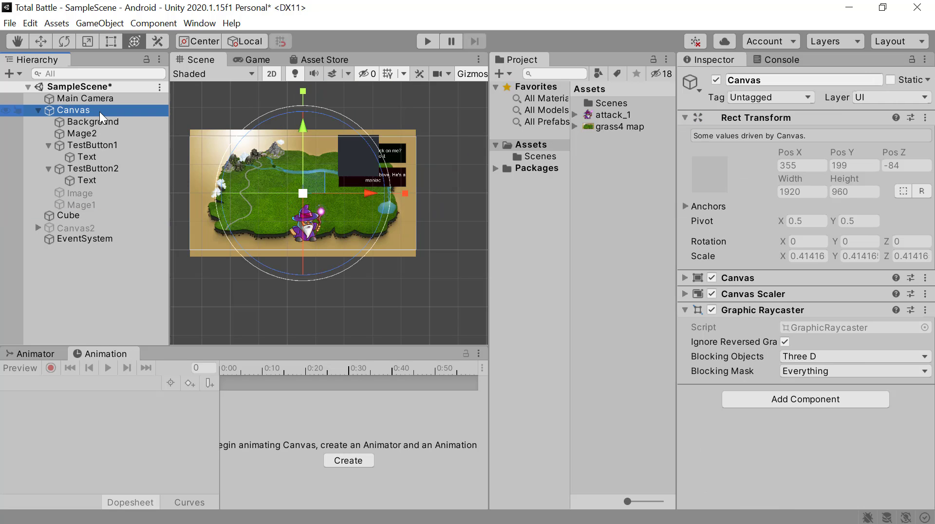
left_click(898, 372)
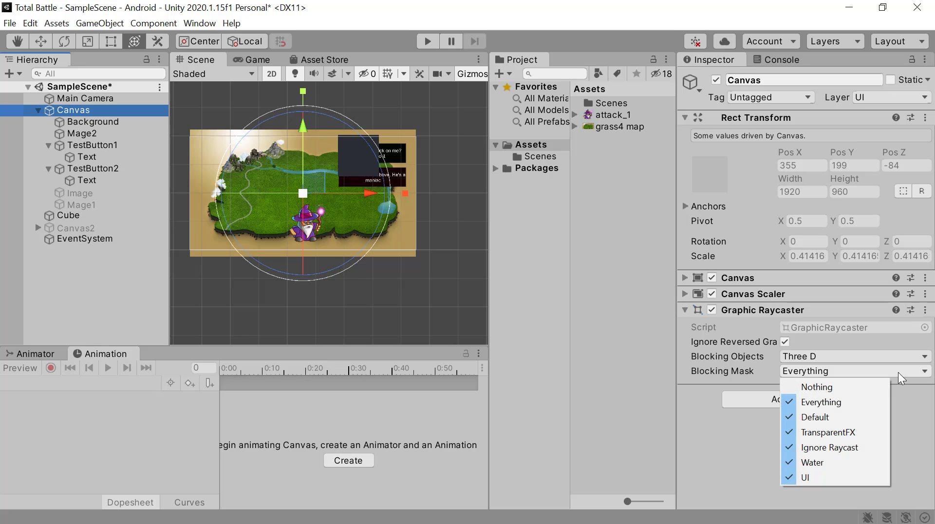
left_click(788, 419)
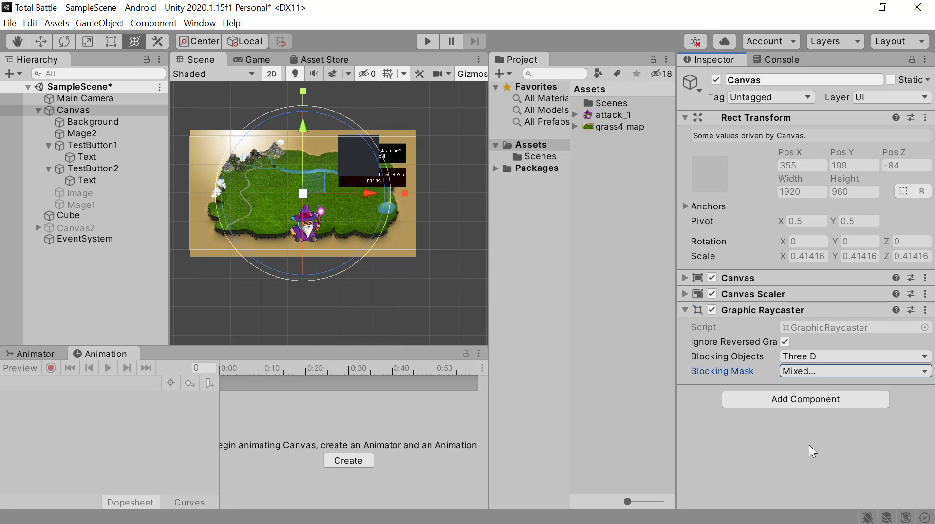
Run the game, trigger TestButton1 through the Cube repeatedly with the Console showing, then stop and return to the Canvas's component settings.
left_click(426, 42)
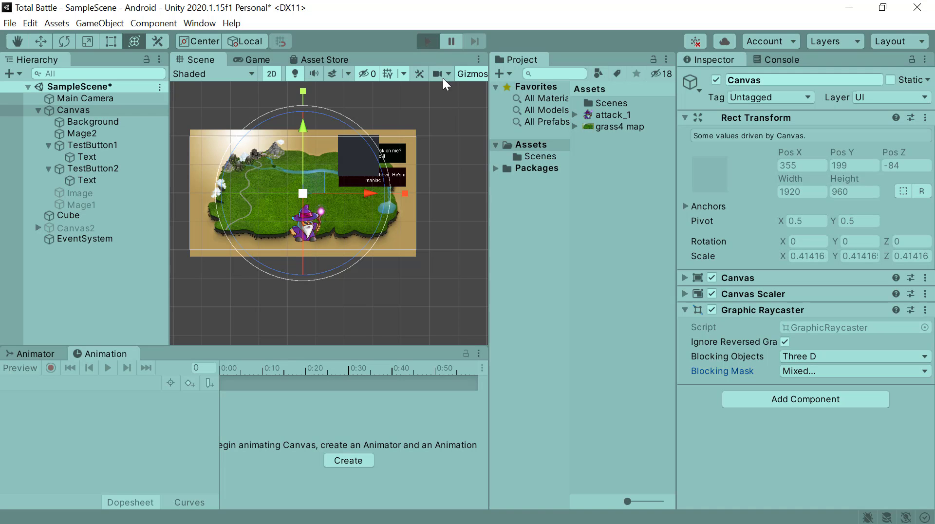
left_click(764, 60)
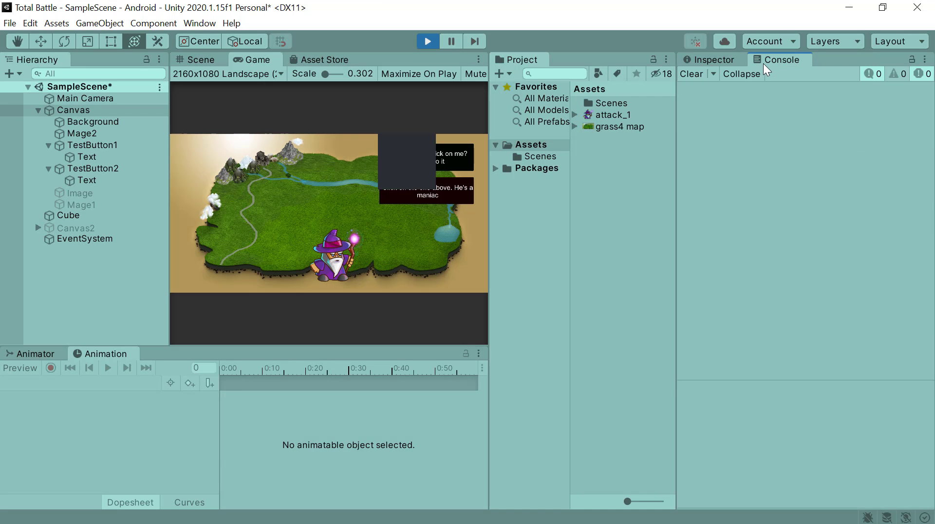
left_click(407, 159)
left_click(407, 159)
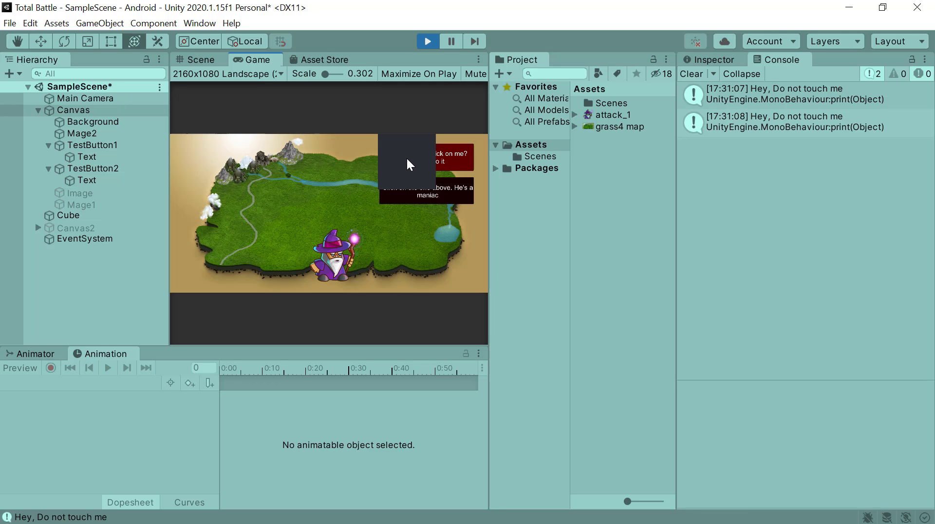
left_click(407, 159)
left_click(408, 159)
left_click(407, 158)
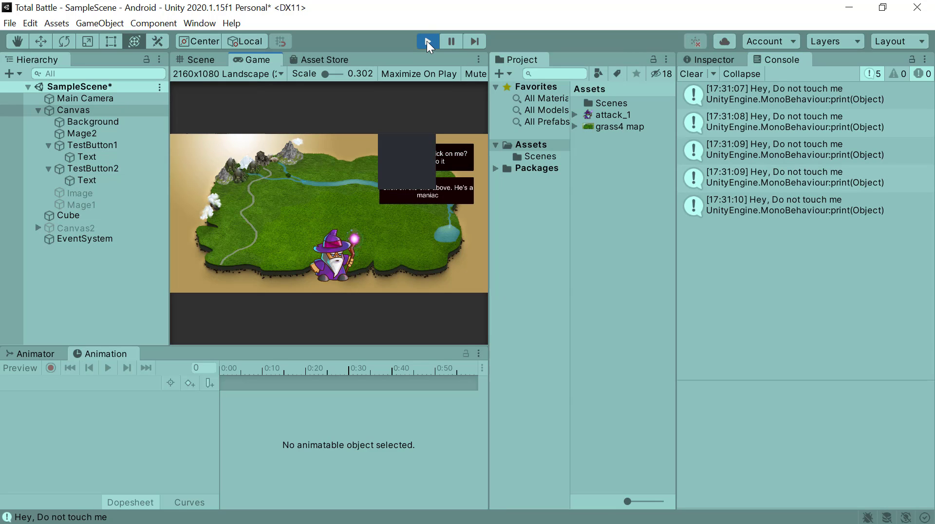
left_click(426, 41)
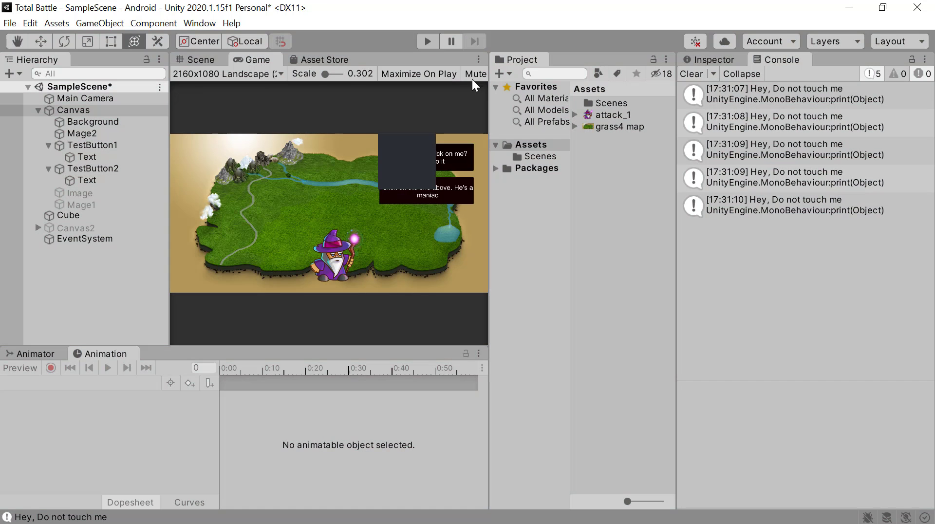
left_click(711, 60)
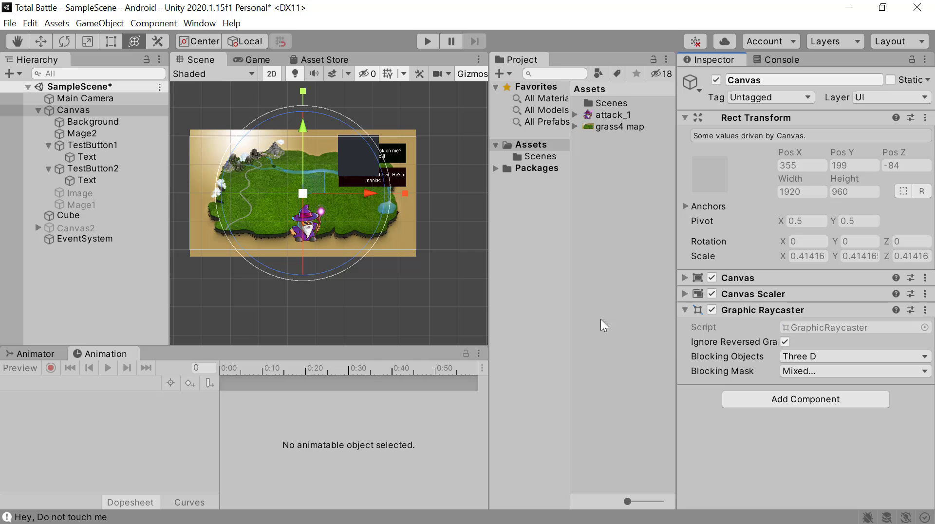
Preview the Canvas in the Game view at 800x480 Portrait, and return the resolution to 1920x1080 Landscape.
scroll(372, 288, "down", 2)
middle_click_drag(377, 287, 407, 319)
scroll(415, 310, "up", 3)
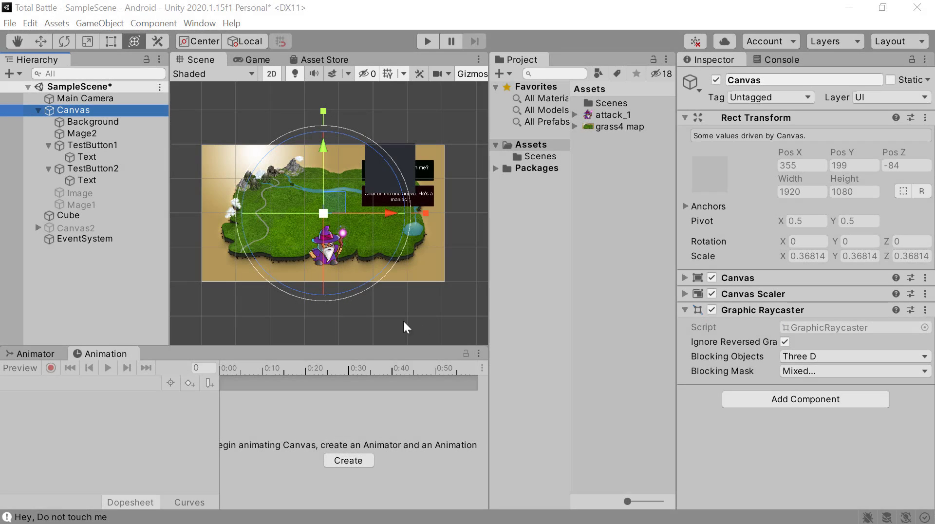
left_click(260, 60)
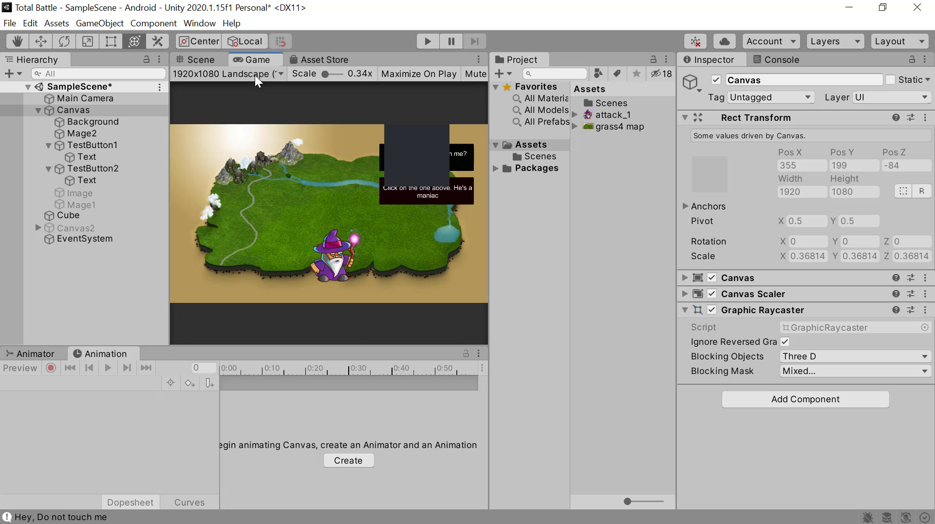
left_click(255, 75)
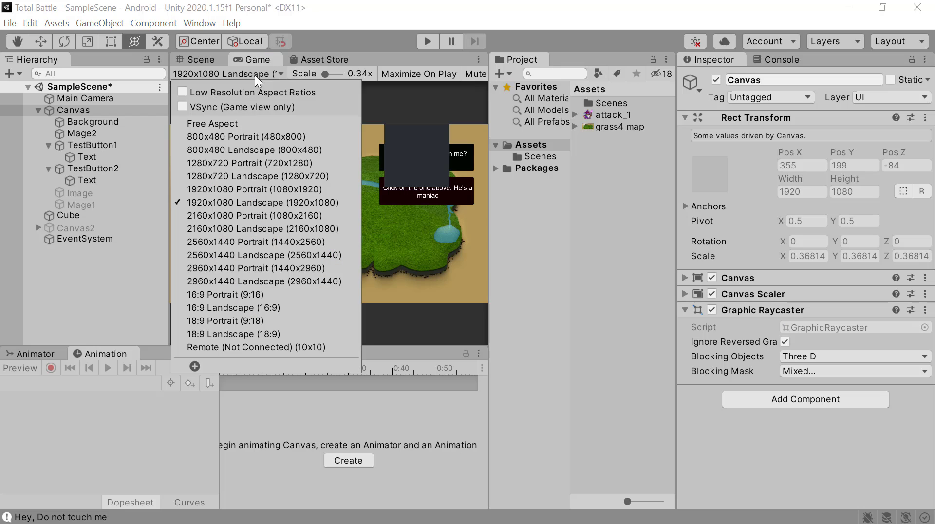
left_click(238, 139)
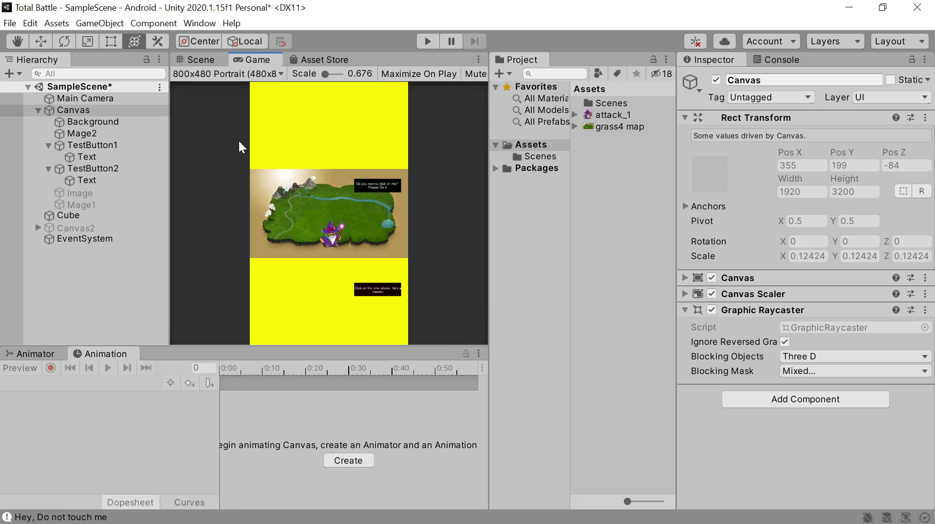
left_click(255, 75)
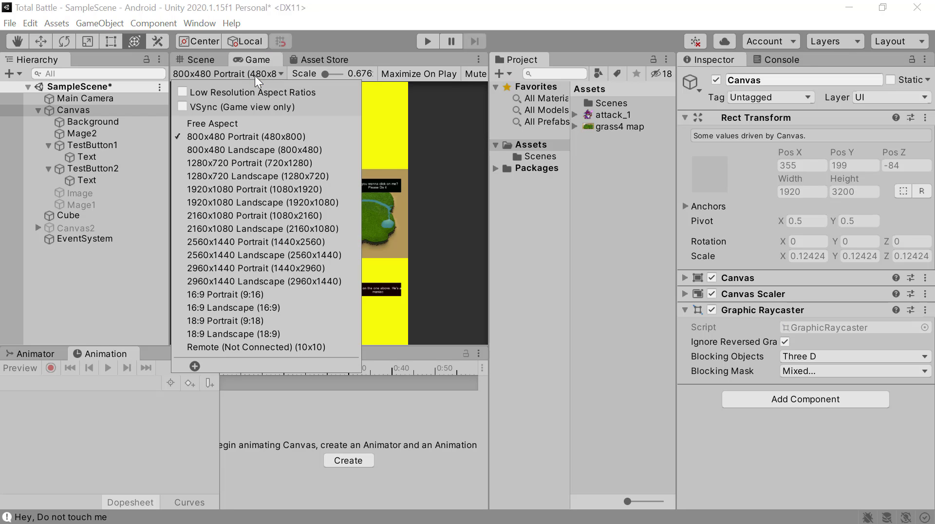
left_click(240, 206)
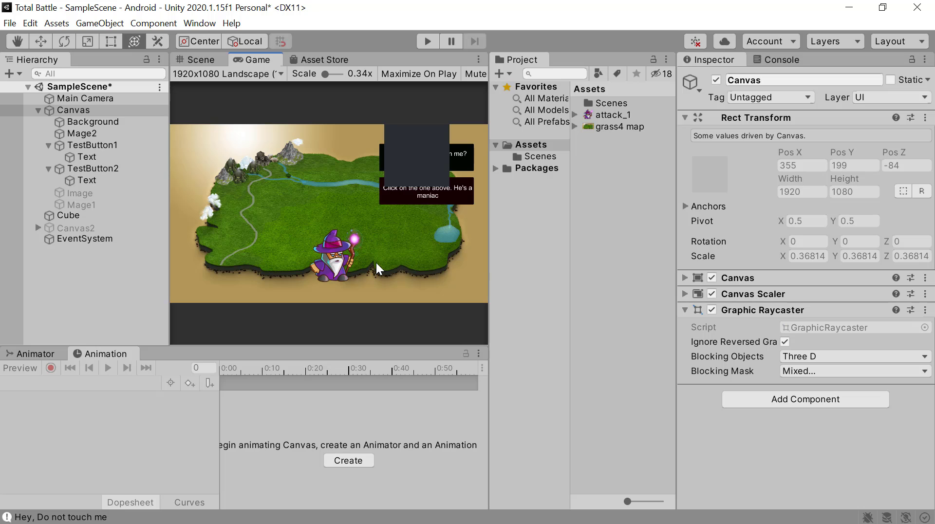
Move the Cube off the two buttons in the scene, to about X 224 and Y 276.
left_click(101, 215)
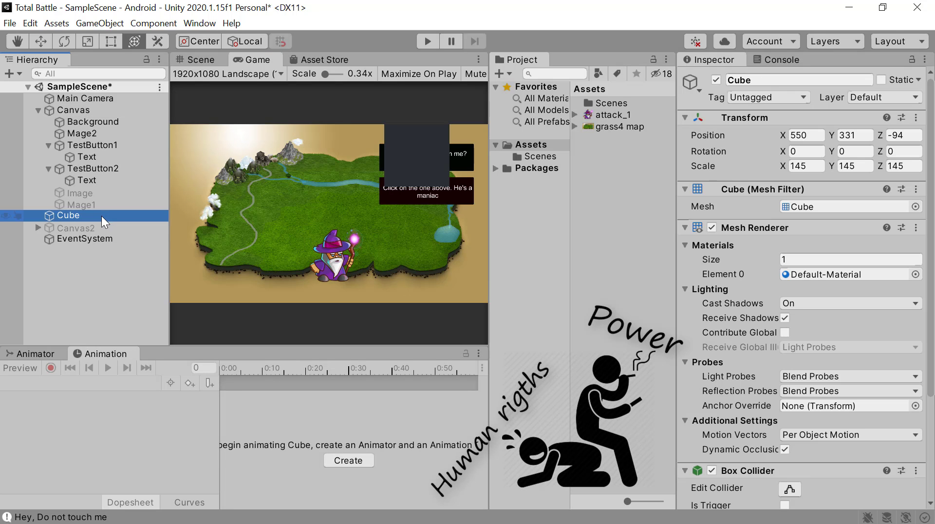
left_click(41, 41)
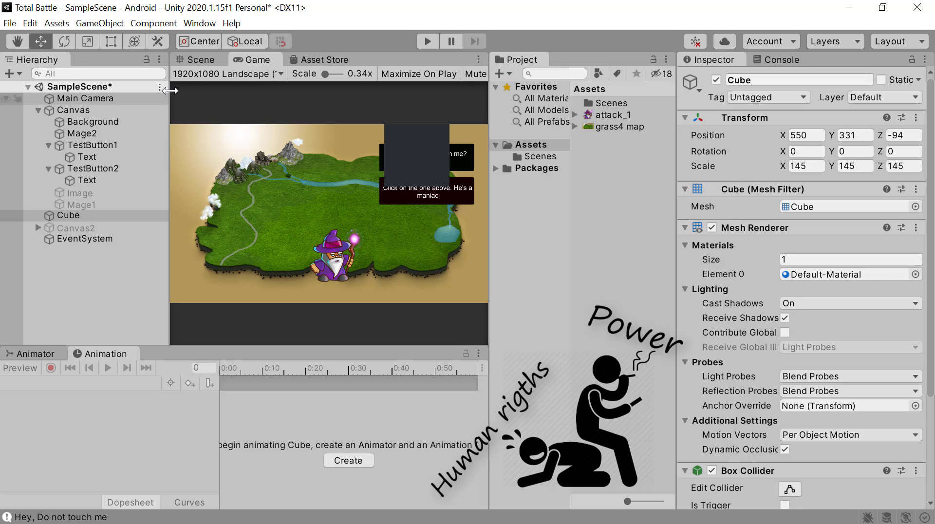
left_click(191, 57)
left_click_drag(448, 168, 335, 169)
left_click_drag(276, 131, 276, 137)
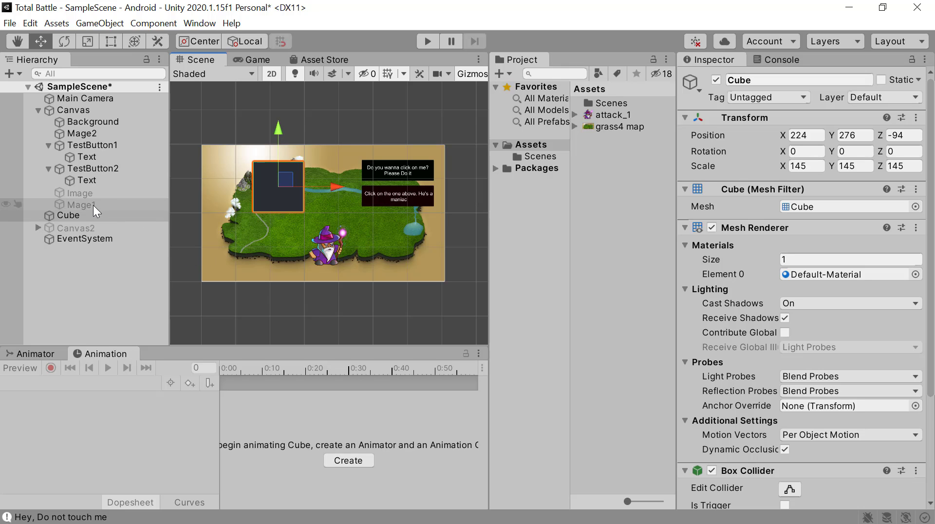
Try the top-right anchor preset on TestButton1, and settle on the middle-right preset.
left_click(90, 147)
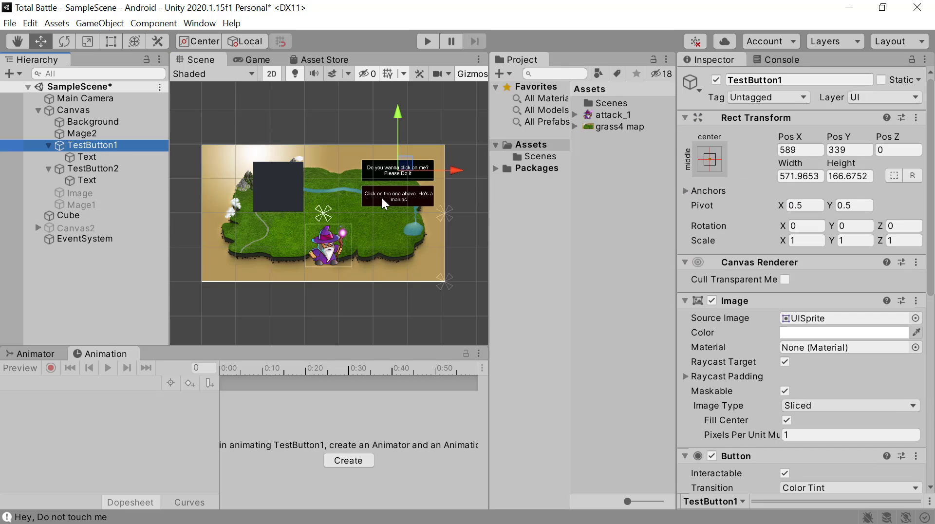
left_click(708, 160)
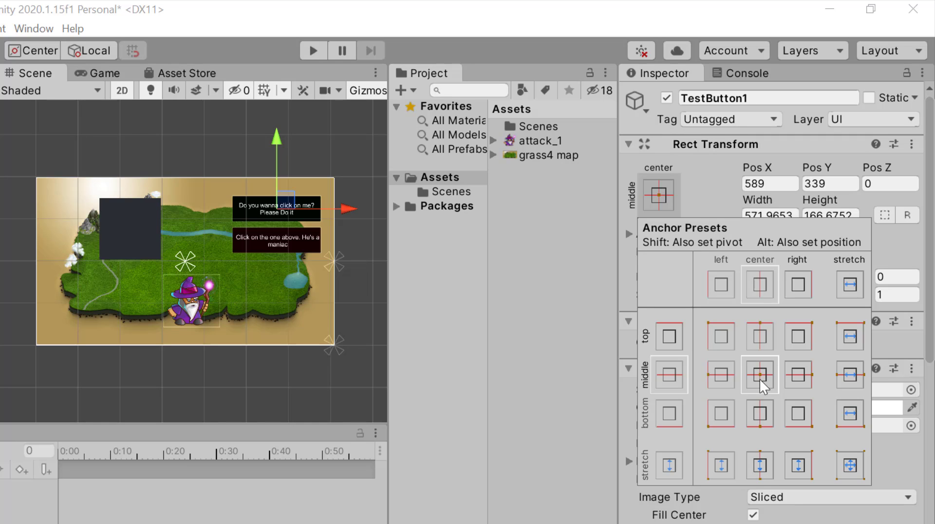
left_click(798, 337)
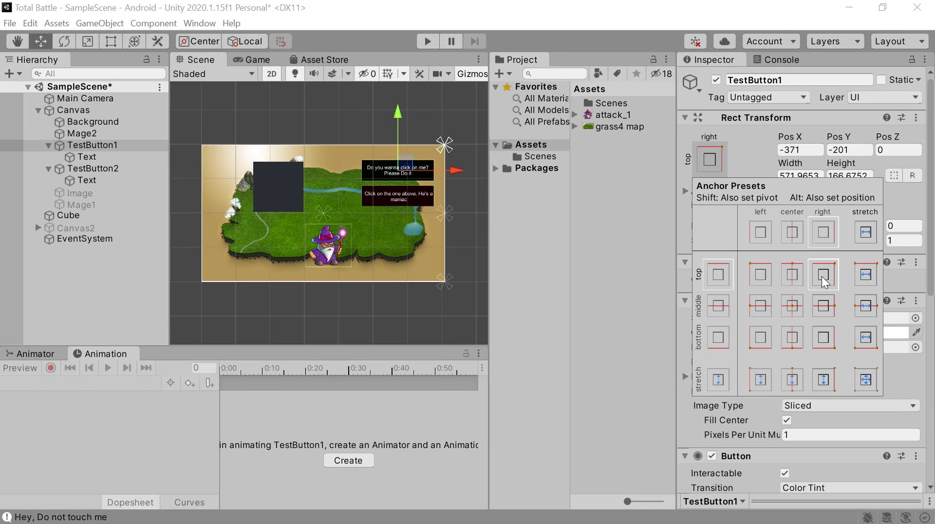
left_click(823, 307)
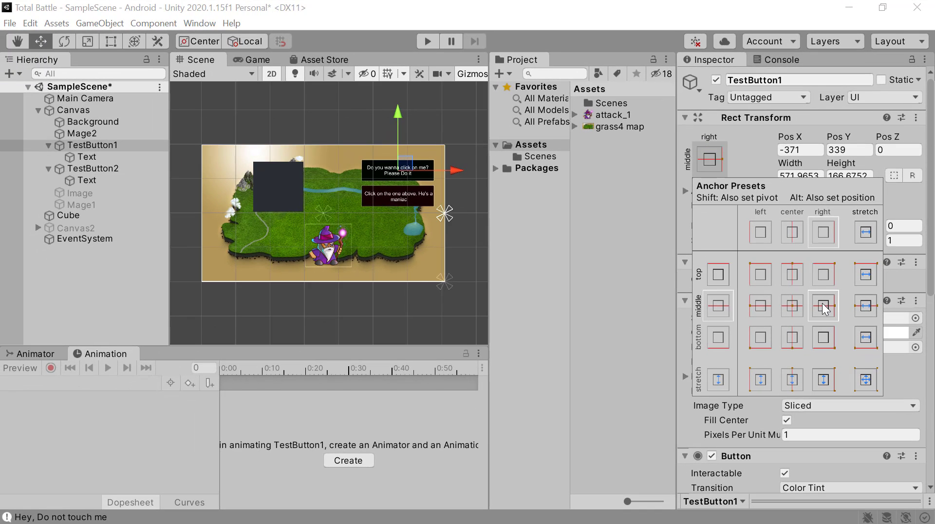
Anchor TestButton2 to the top right of the Canvas.
left_click(109, 171)
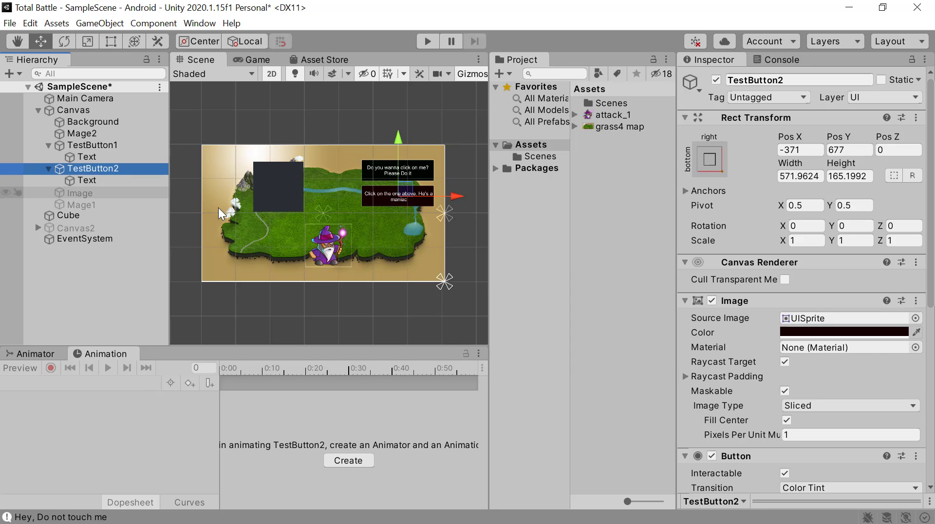
left_click(702, 169)
left_click(824, 274)
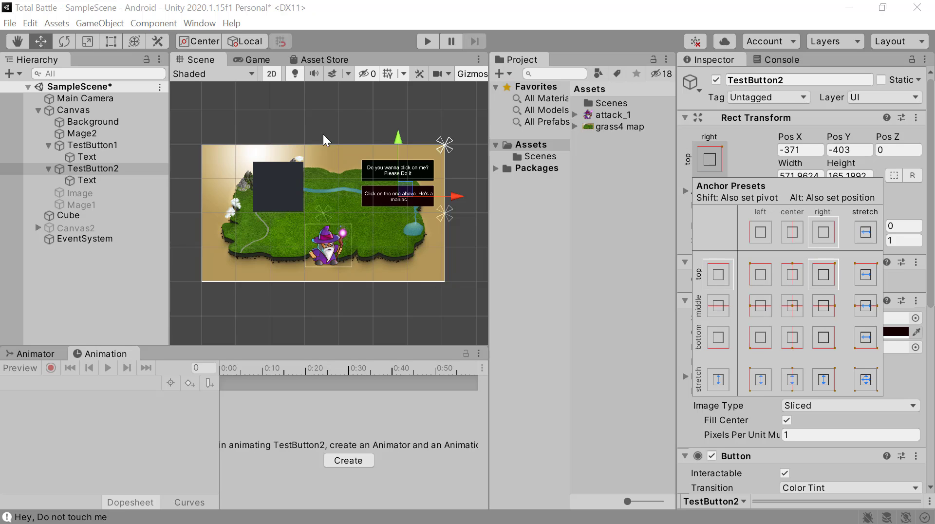
Compare how the two anchored buttons are placed at 800x480 Portrait, restore 1920x1080 Landscape, and return to the Scene view.
left_click(253, 61)
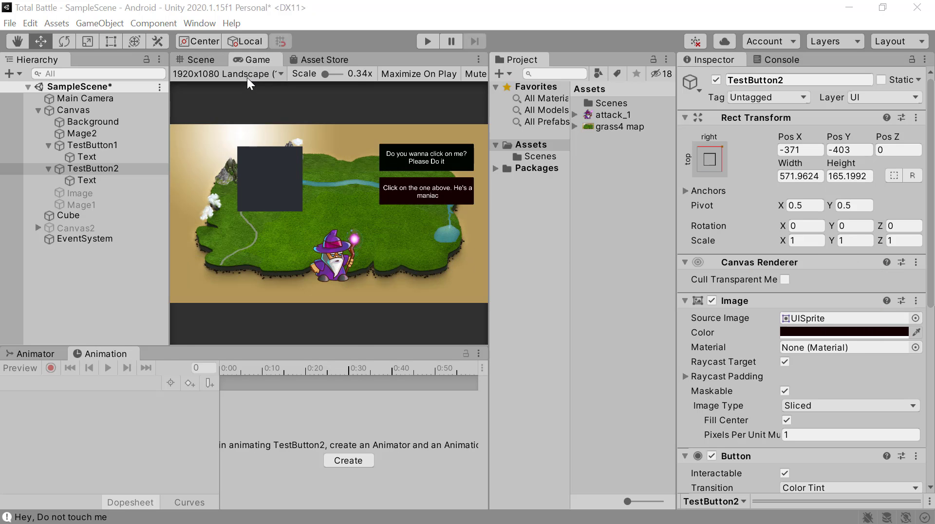
left_click(247, 77)
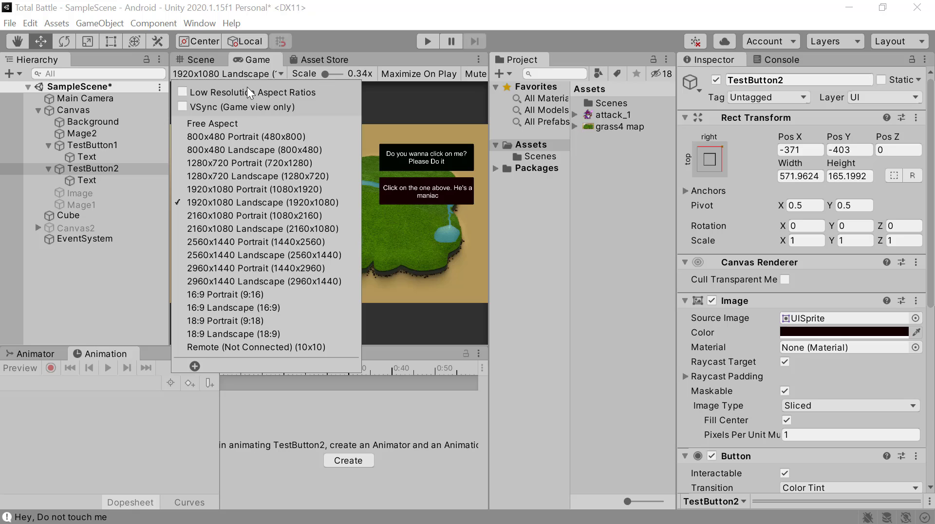
left_click(237, 142)
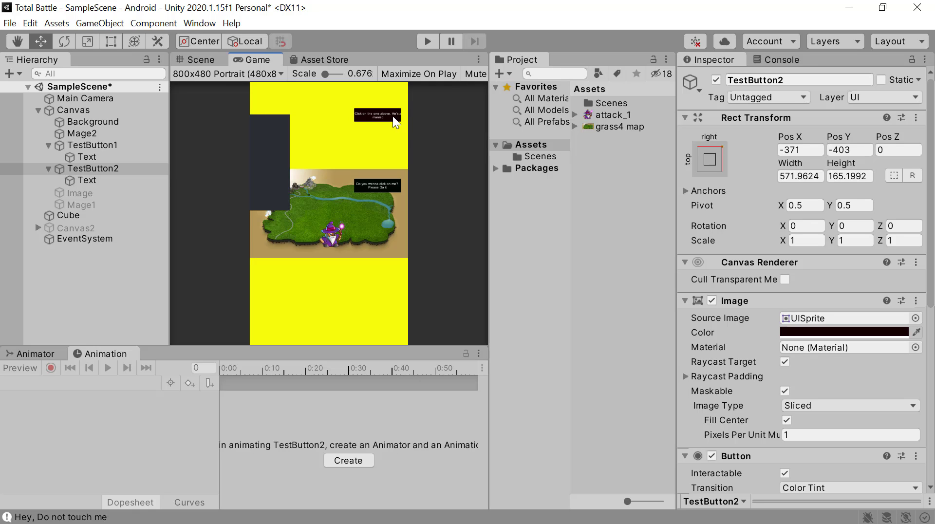
left_click(253, 76)
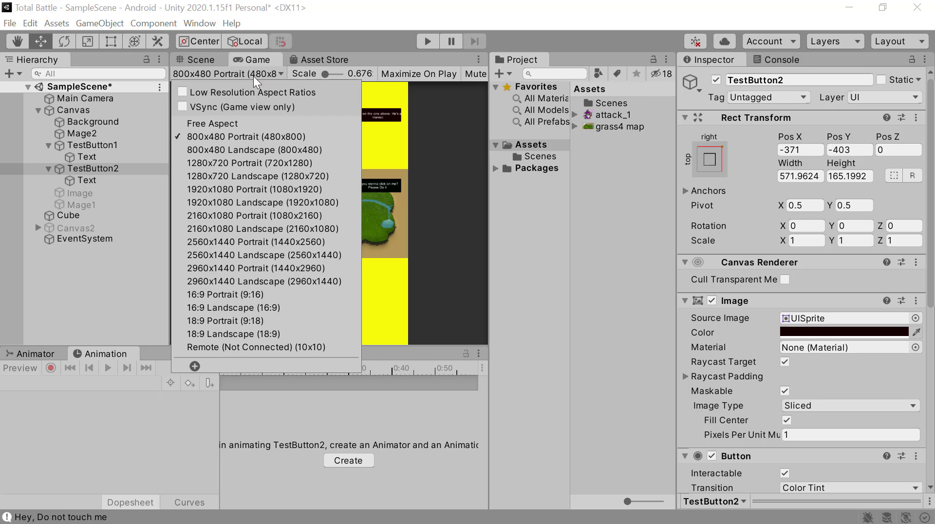
left_click(225, 202)
left_click(198, 60)
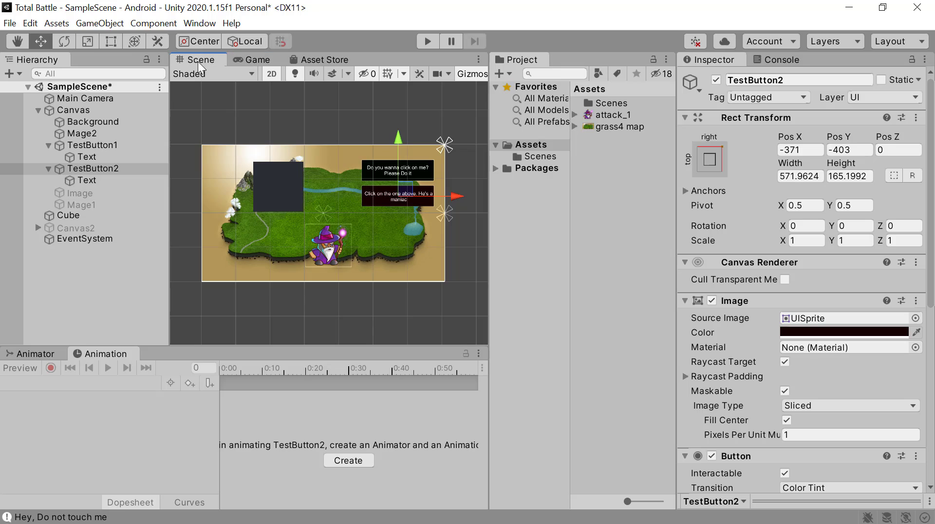
Activate the Mage1 image and move it down below the buttons to about Y -392.
left_click(83, 206)
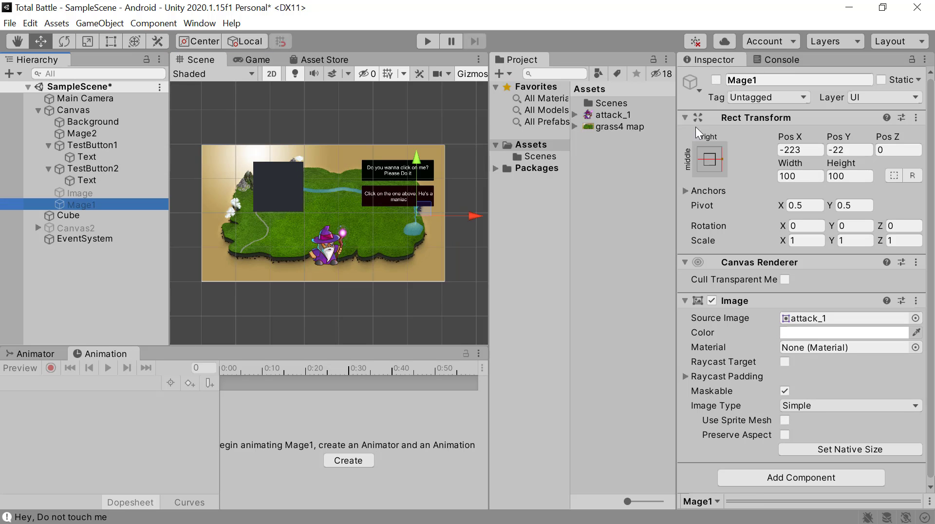
left_click(717, 81)
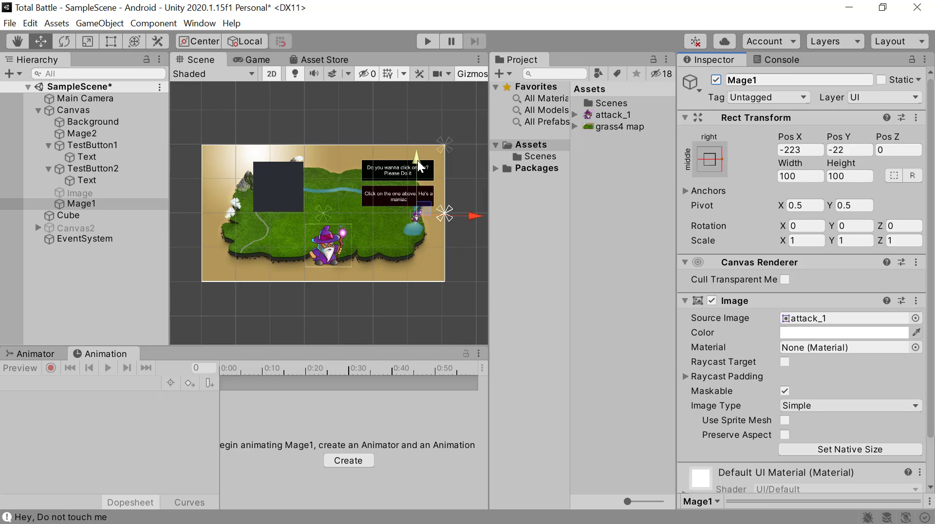
left_click_drag(417, 159, 420, 208)
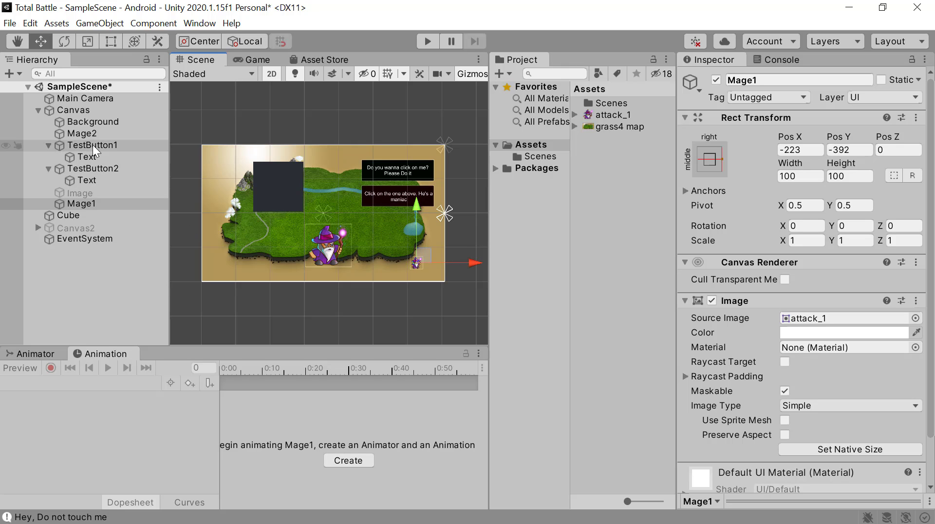
Shrink the Mage2 image to about 230 wide and 247 high.
left_click(82, 133)
left_click(110, 41)
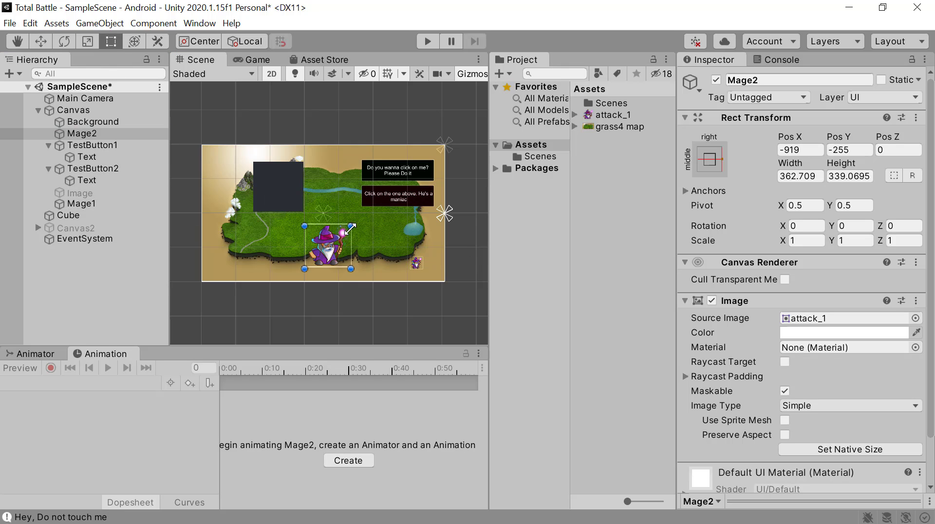
left_click_drag(350, 226, 334, 237)
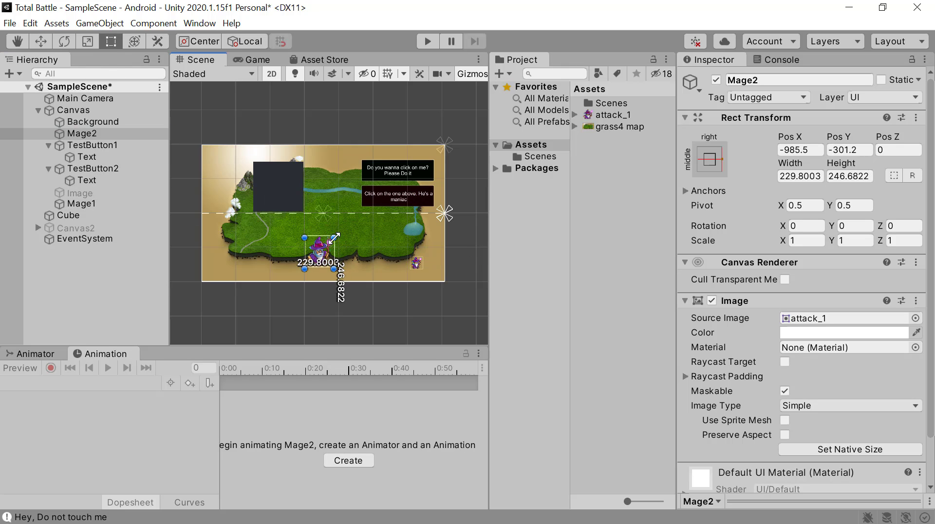
Move Mage2 to the map's lower-left corner at about X -1563, and set its anchors to stretch both ways.
left_click(41, 41)
left_click_drag(378, 252, 305, 261)
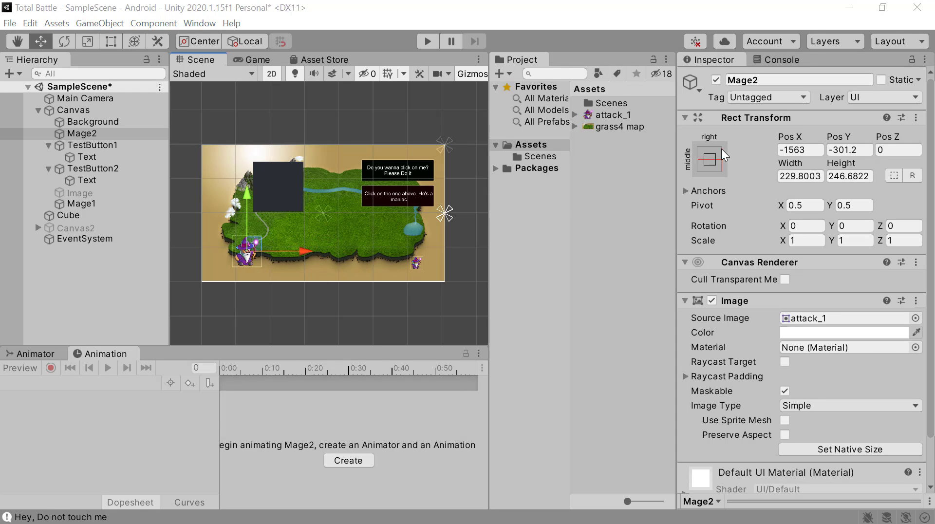
left_click(712, 160)
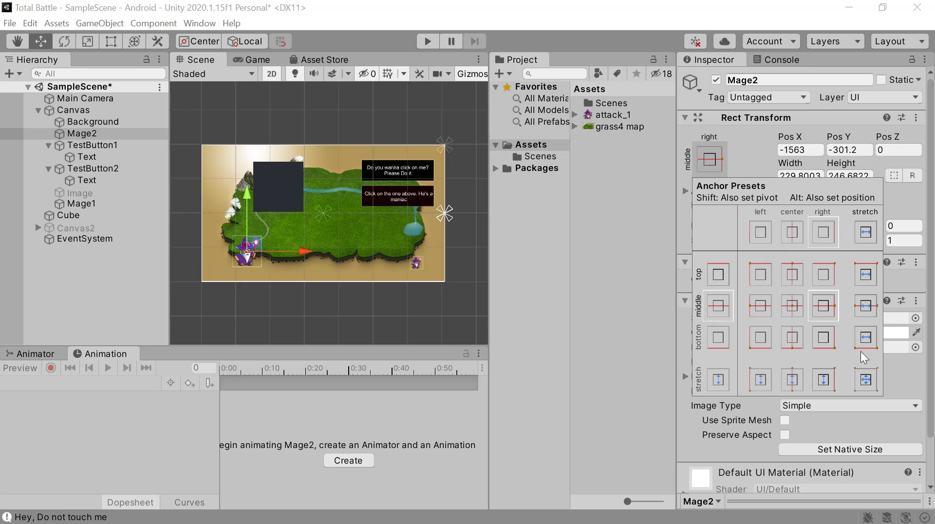
left_click(867, 380)
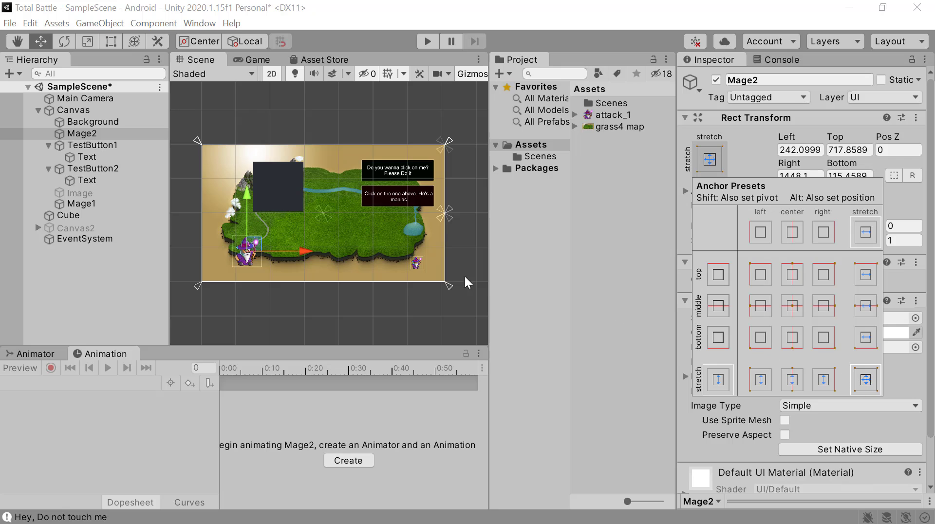
Enlarge Mage1 to about 152 by 164 and anchor it to the bottom right of the Canvas.
left_click(100, 204)
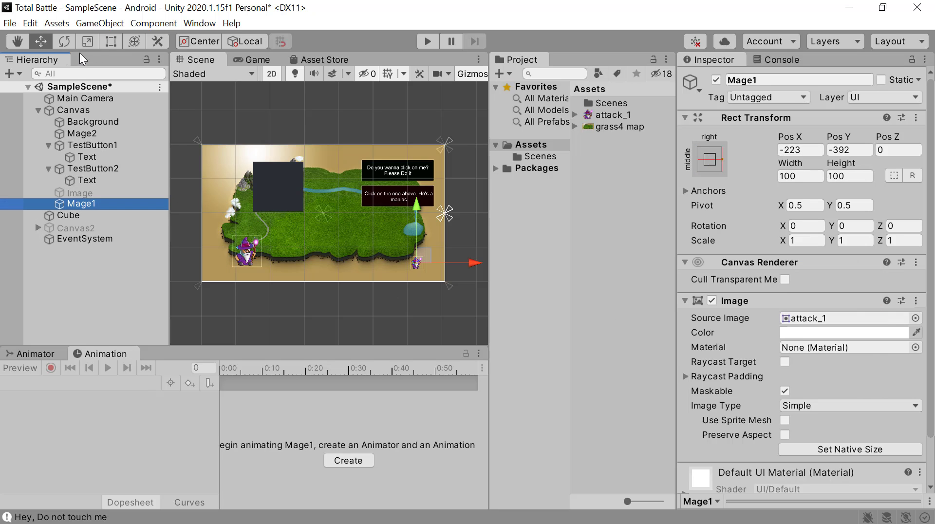
left_click(111, 41)
left_click_drag(422, 257, 436, 263)
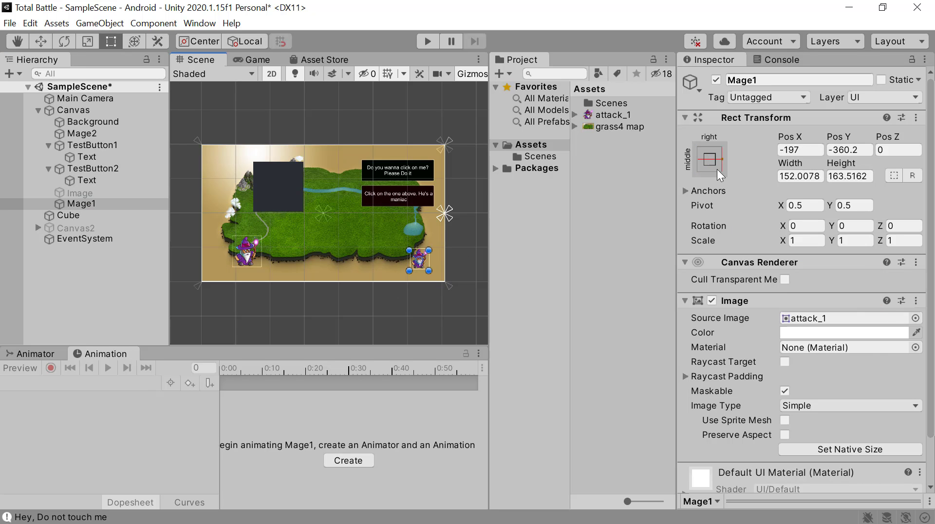
left_click(710, 159)
left_click(824, 339)
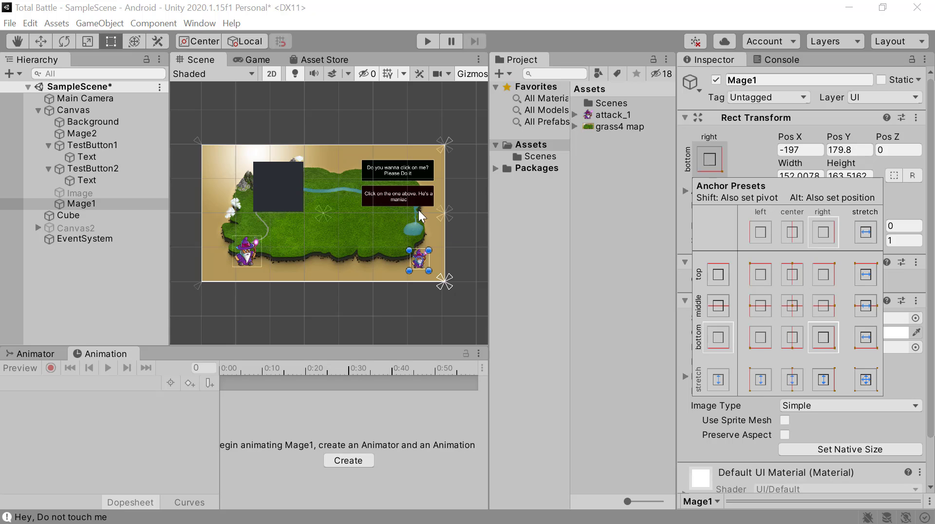
Set TestButton2's anchor preset to middle center.
left_click(392, 196)
left_click(392, 197)
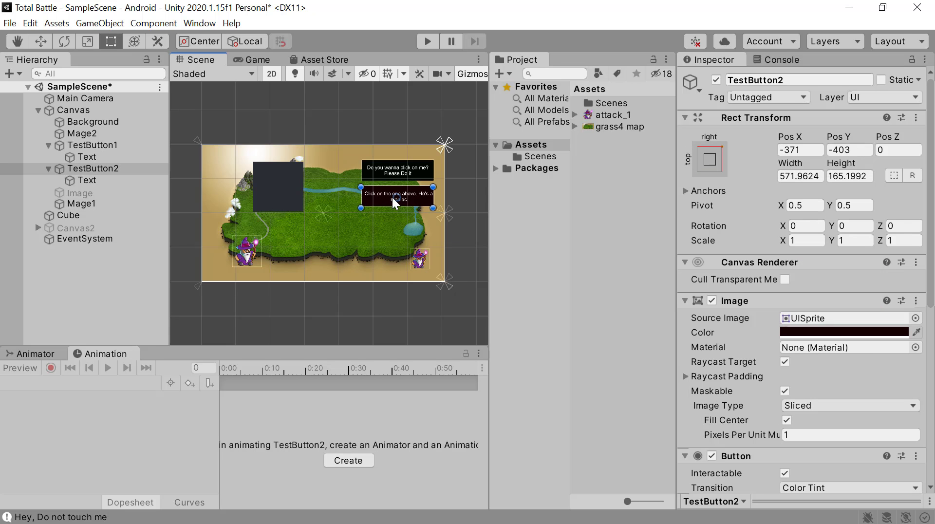
left_click(711, 170)
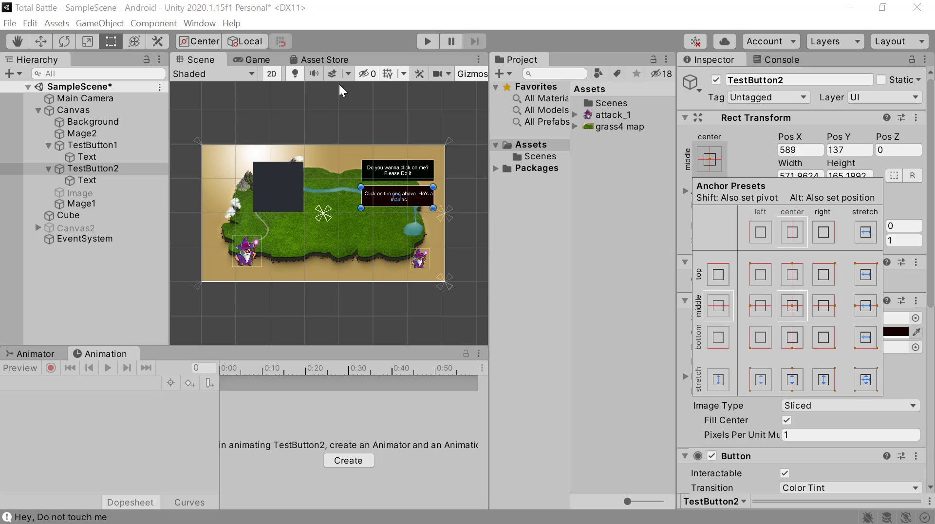
Examine the anchored buttons and both mages in the Game view at 800x480 Portrait, and switch back to 1920x1080 Landscape.
left_click(247, 59)
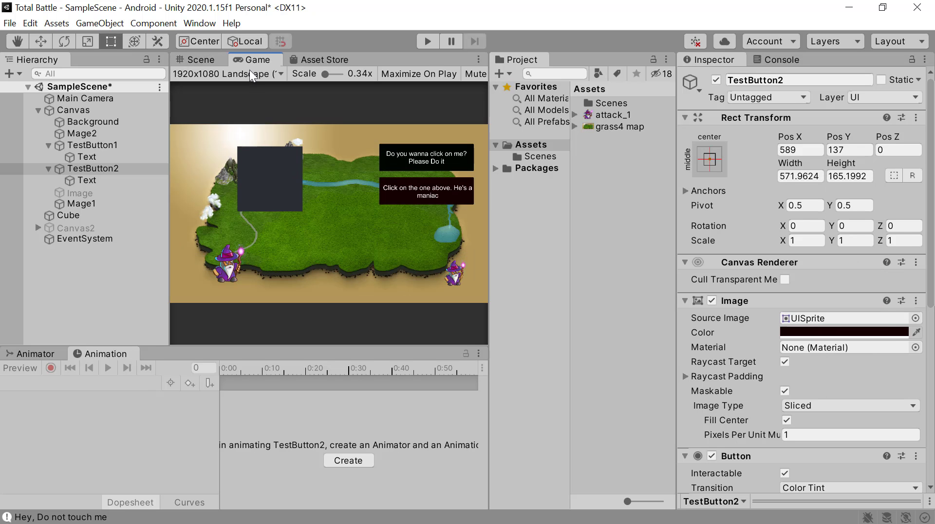
left_click(230, 74)
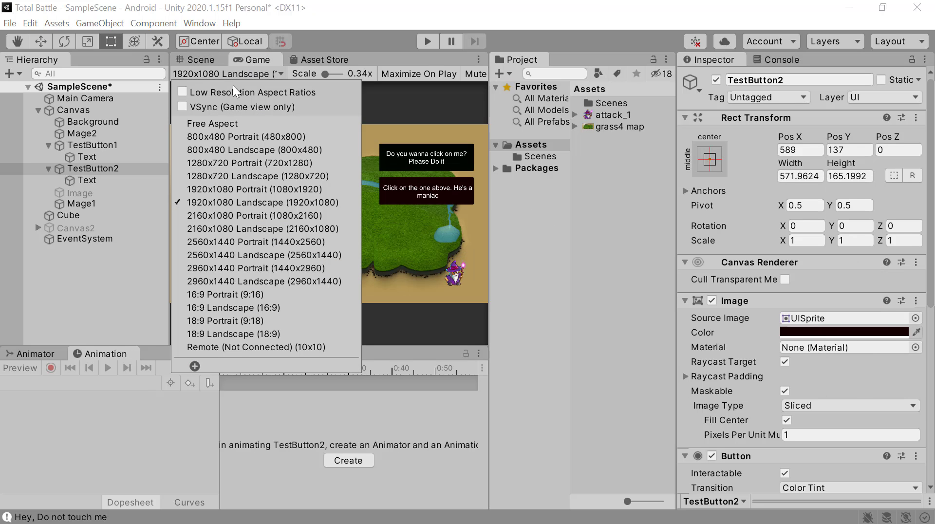
left_click(222, 138)
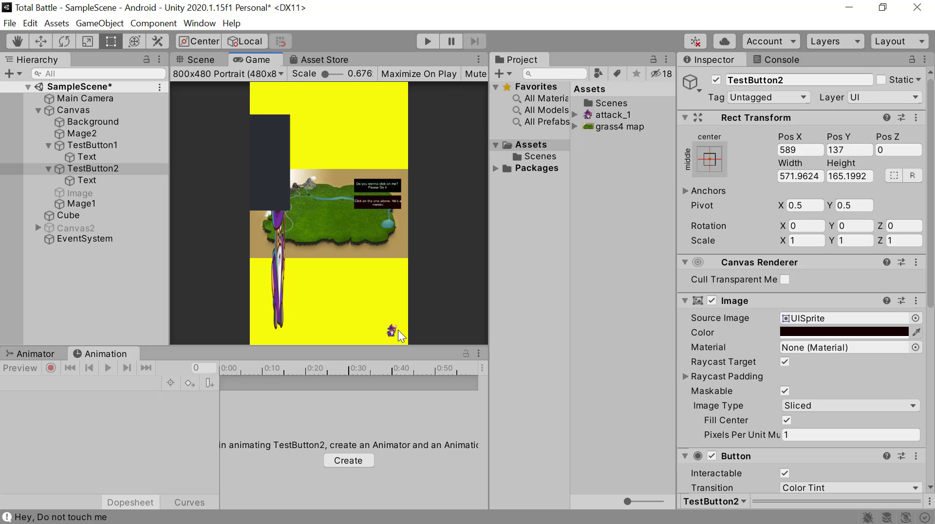
left_click(241, 75)
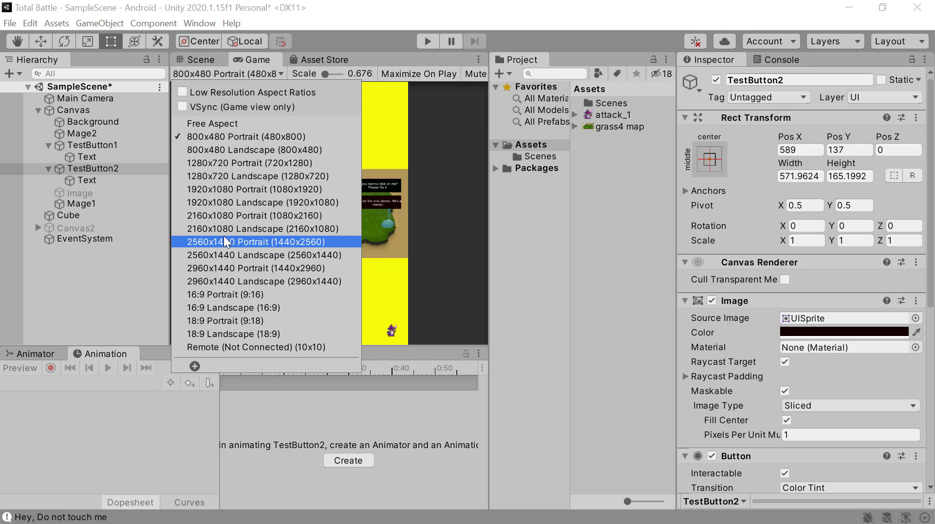
left_click(224, 202)
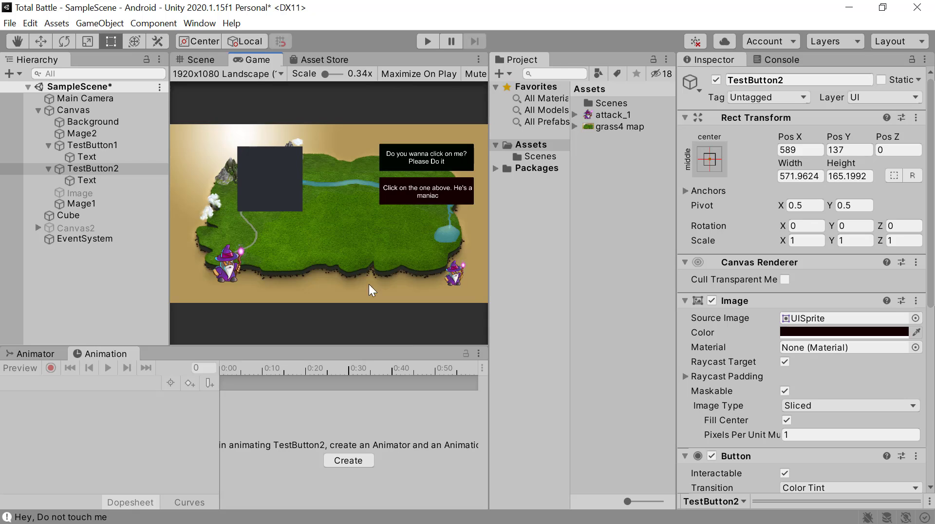